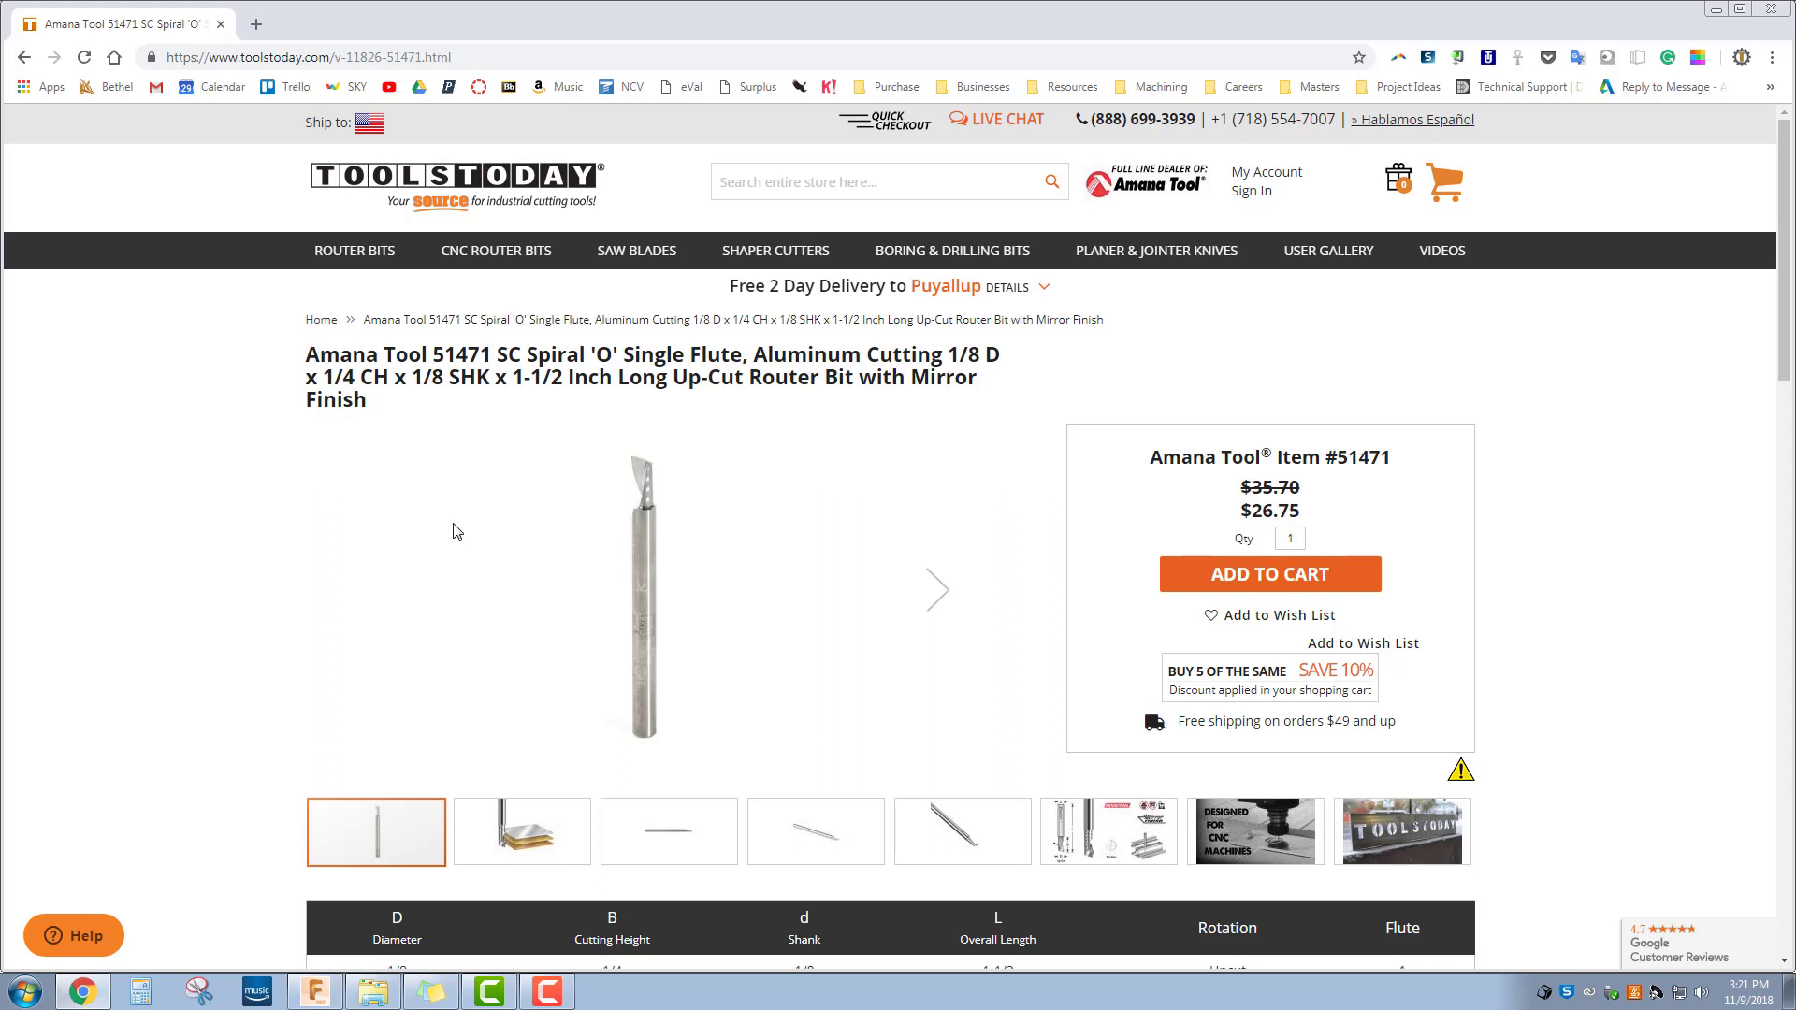
# Examine the Amana Tool 51471 router bit's dimension table and product images on the ToolsToday page
pyautogui.scroll(-1, 456, 531)
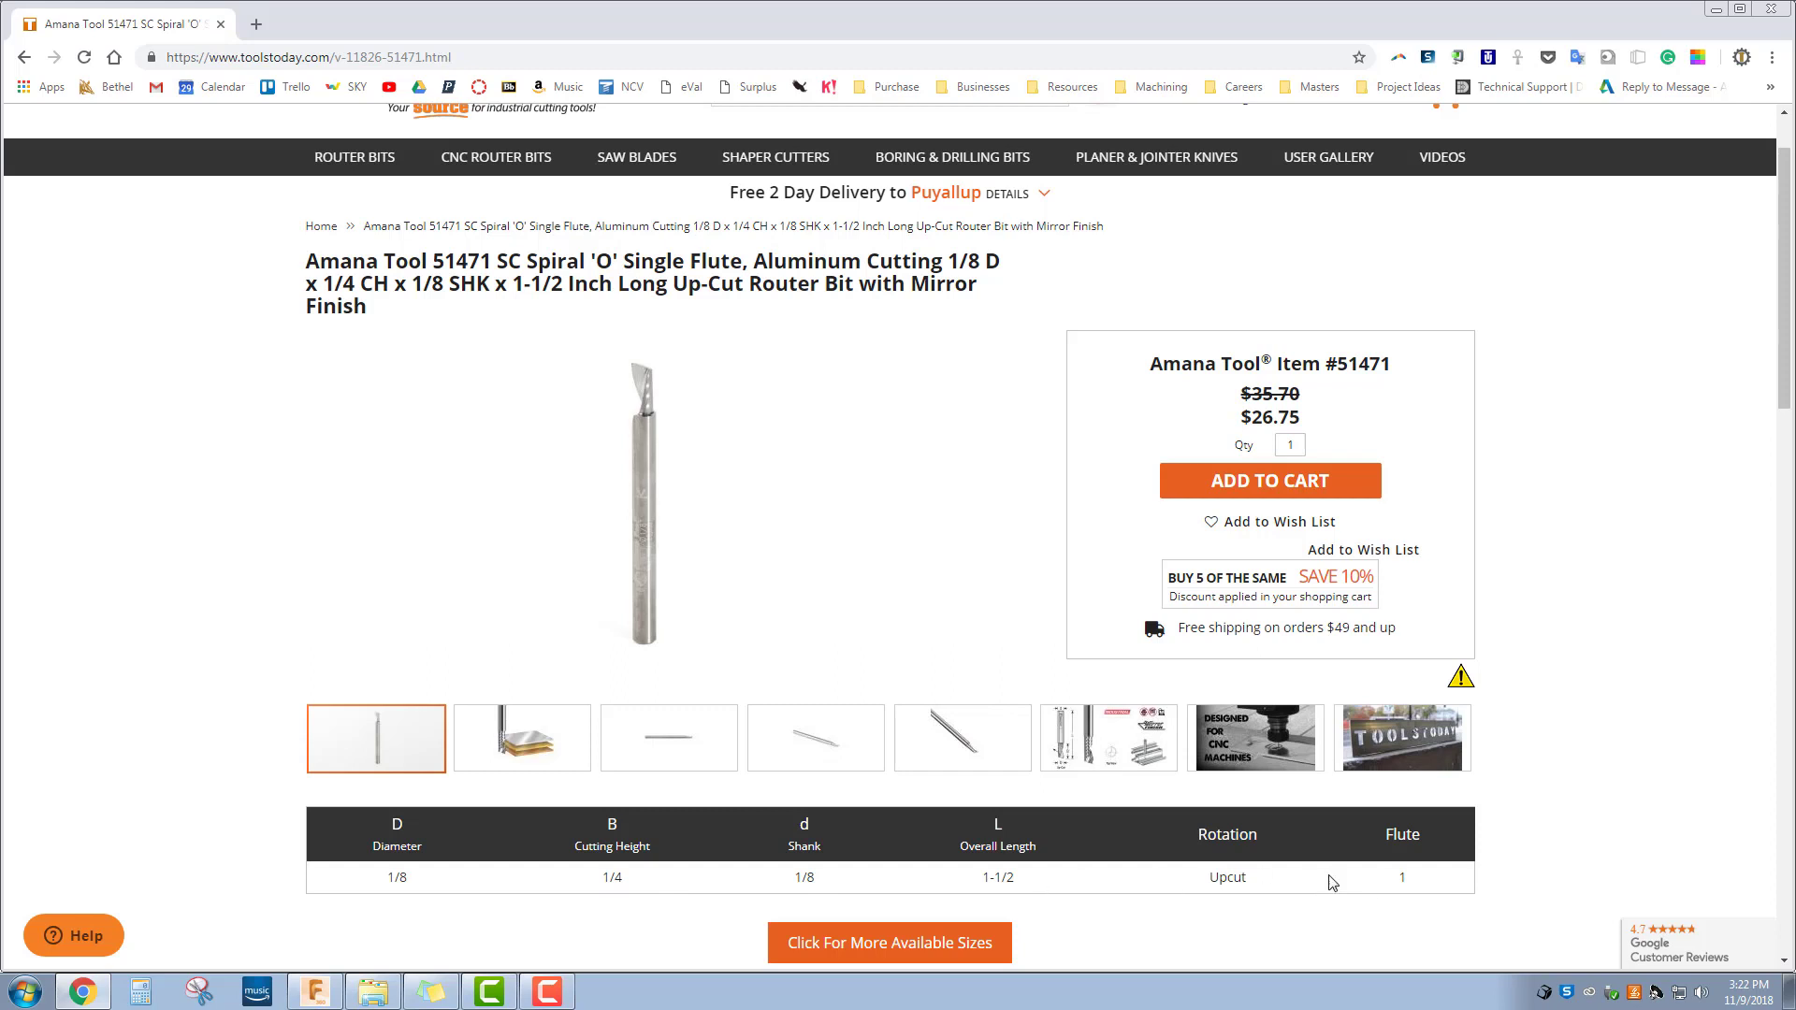
pyautogui.click(552, 732)
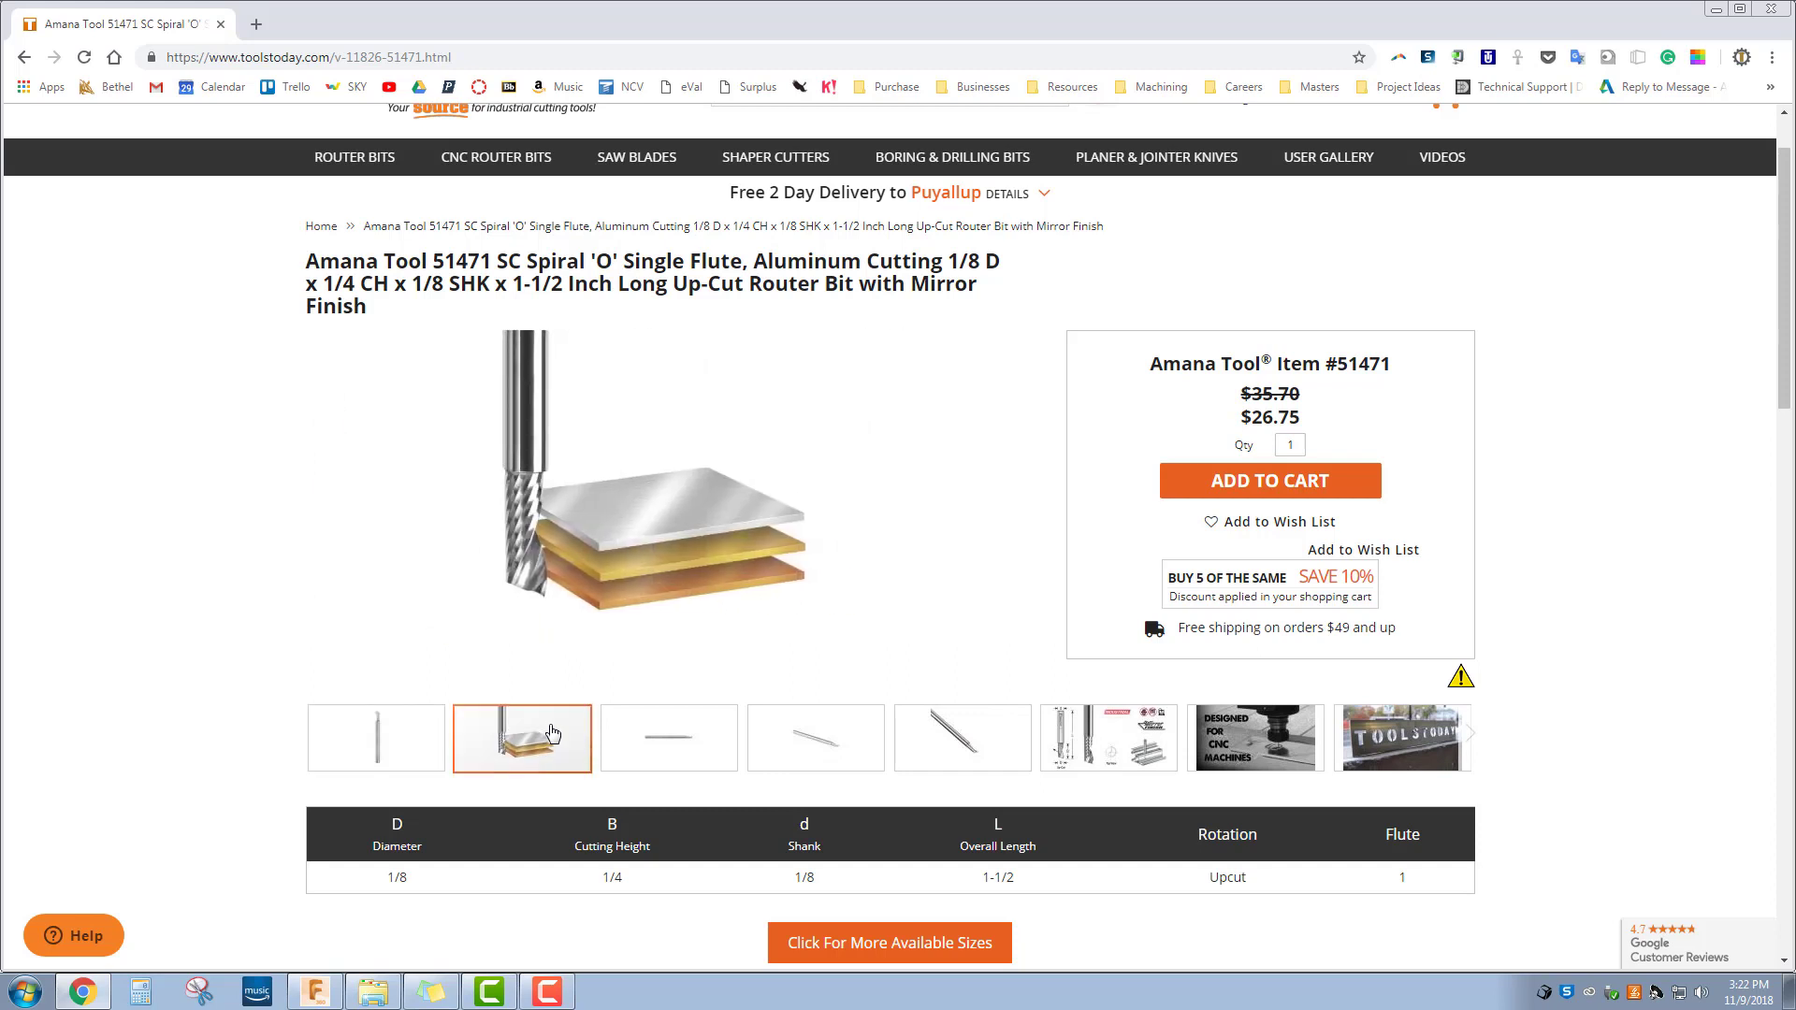
pyautogui.click(628, 738)
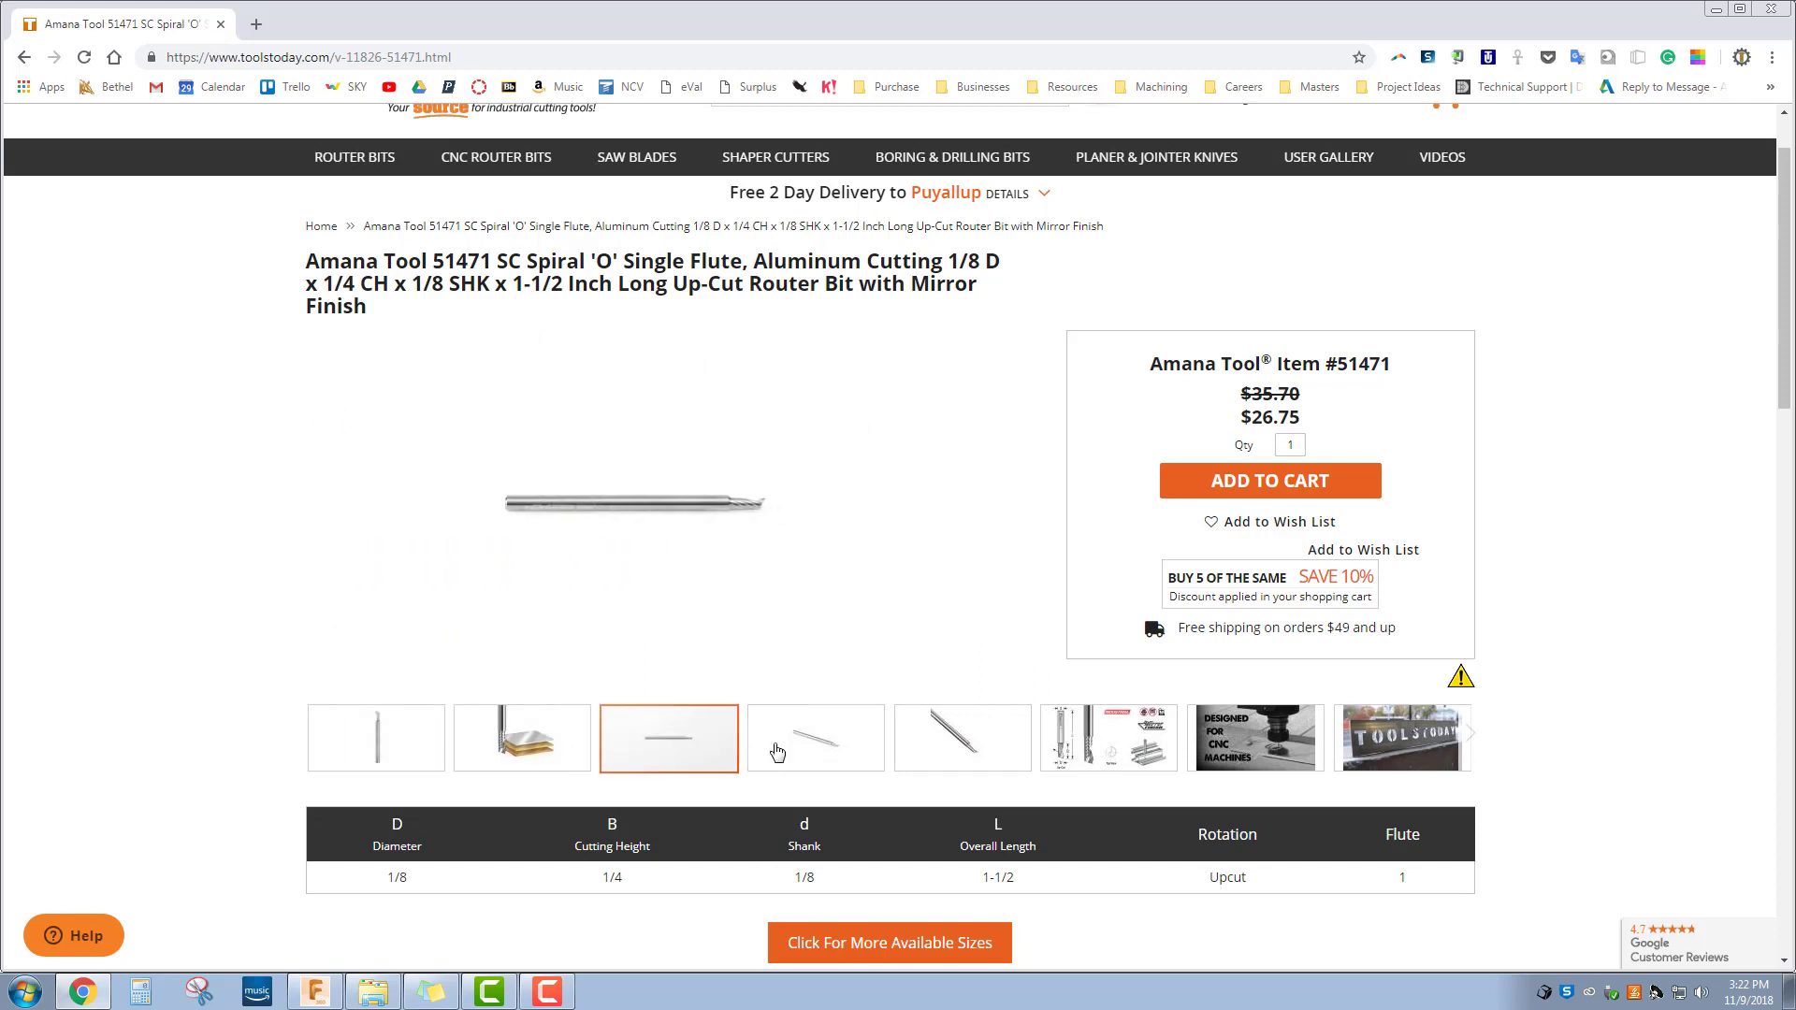
pyautogui.click(811, 749)
pyautogui.click(966, 762)
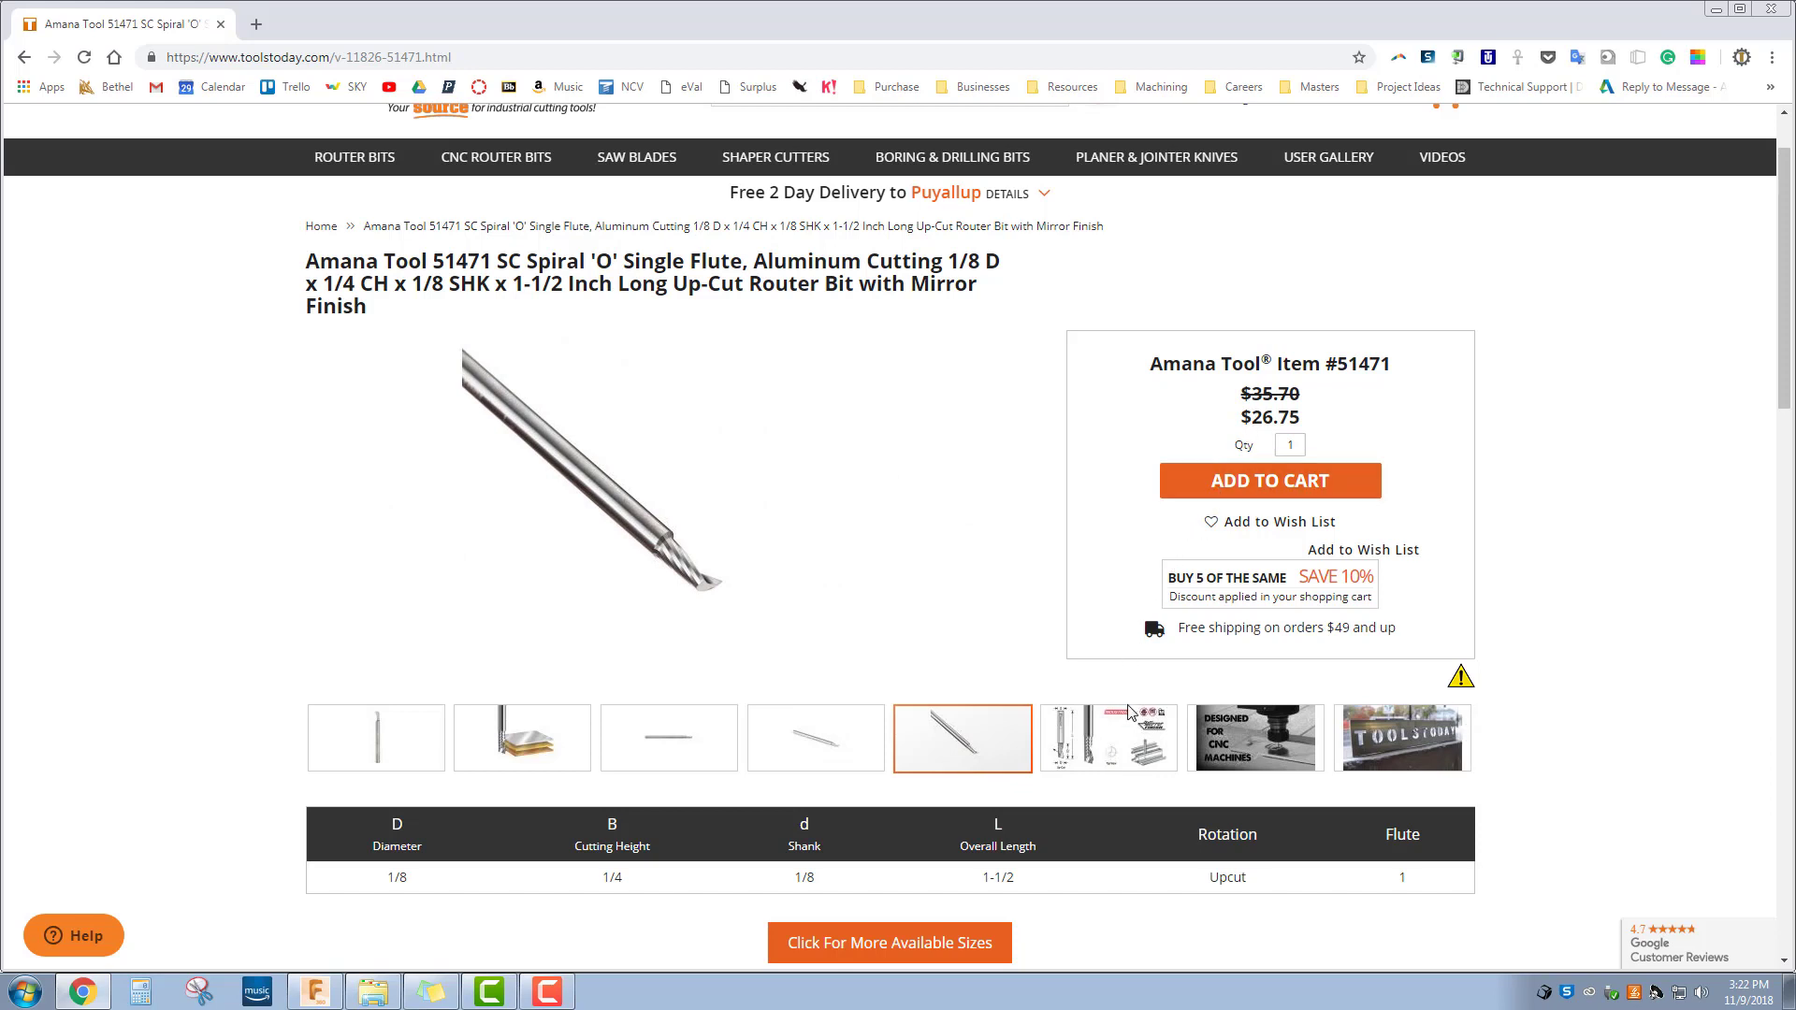
pyautogui.click(1123, 739)
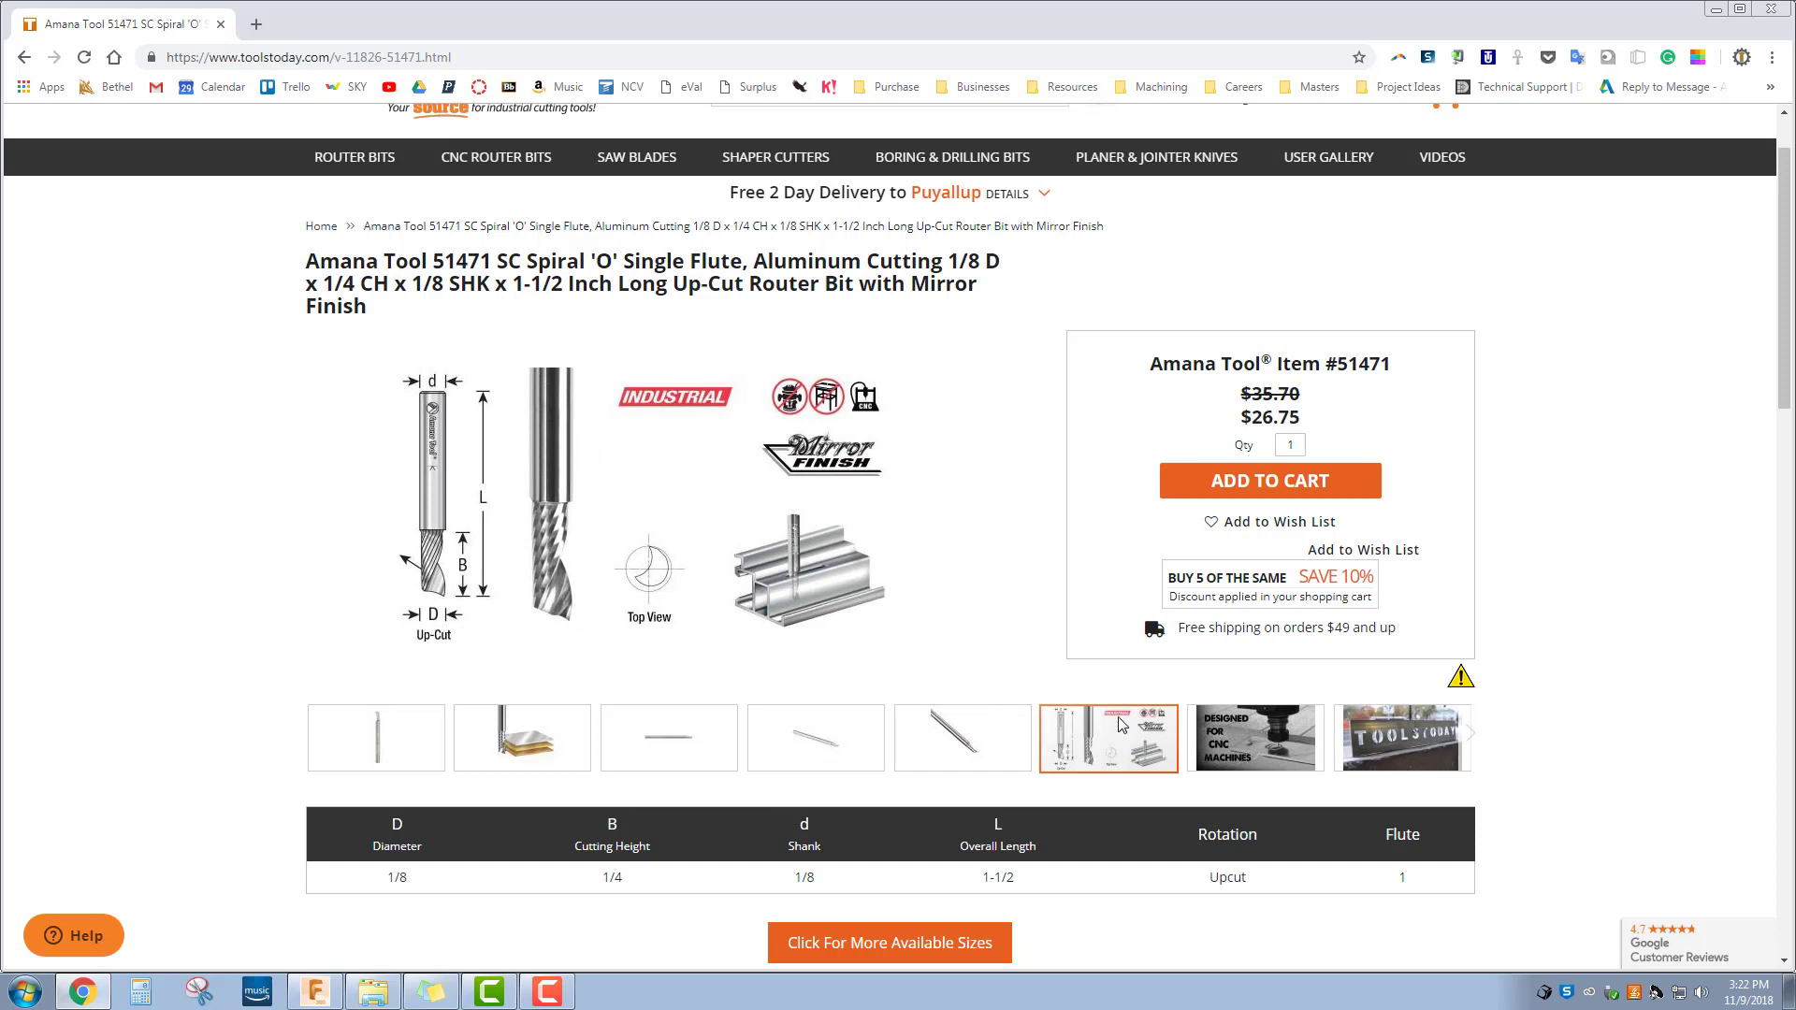
pyautogui.click(1243, 751)
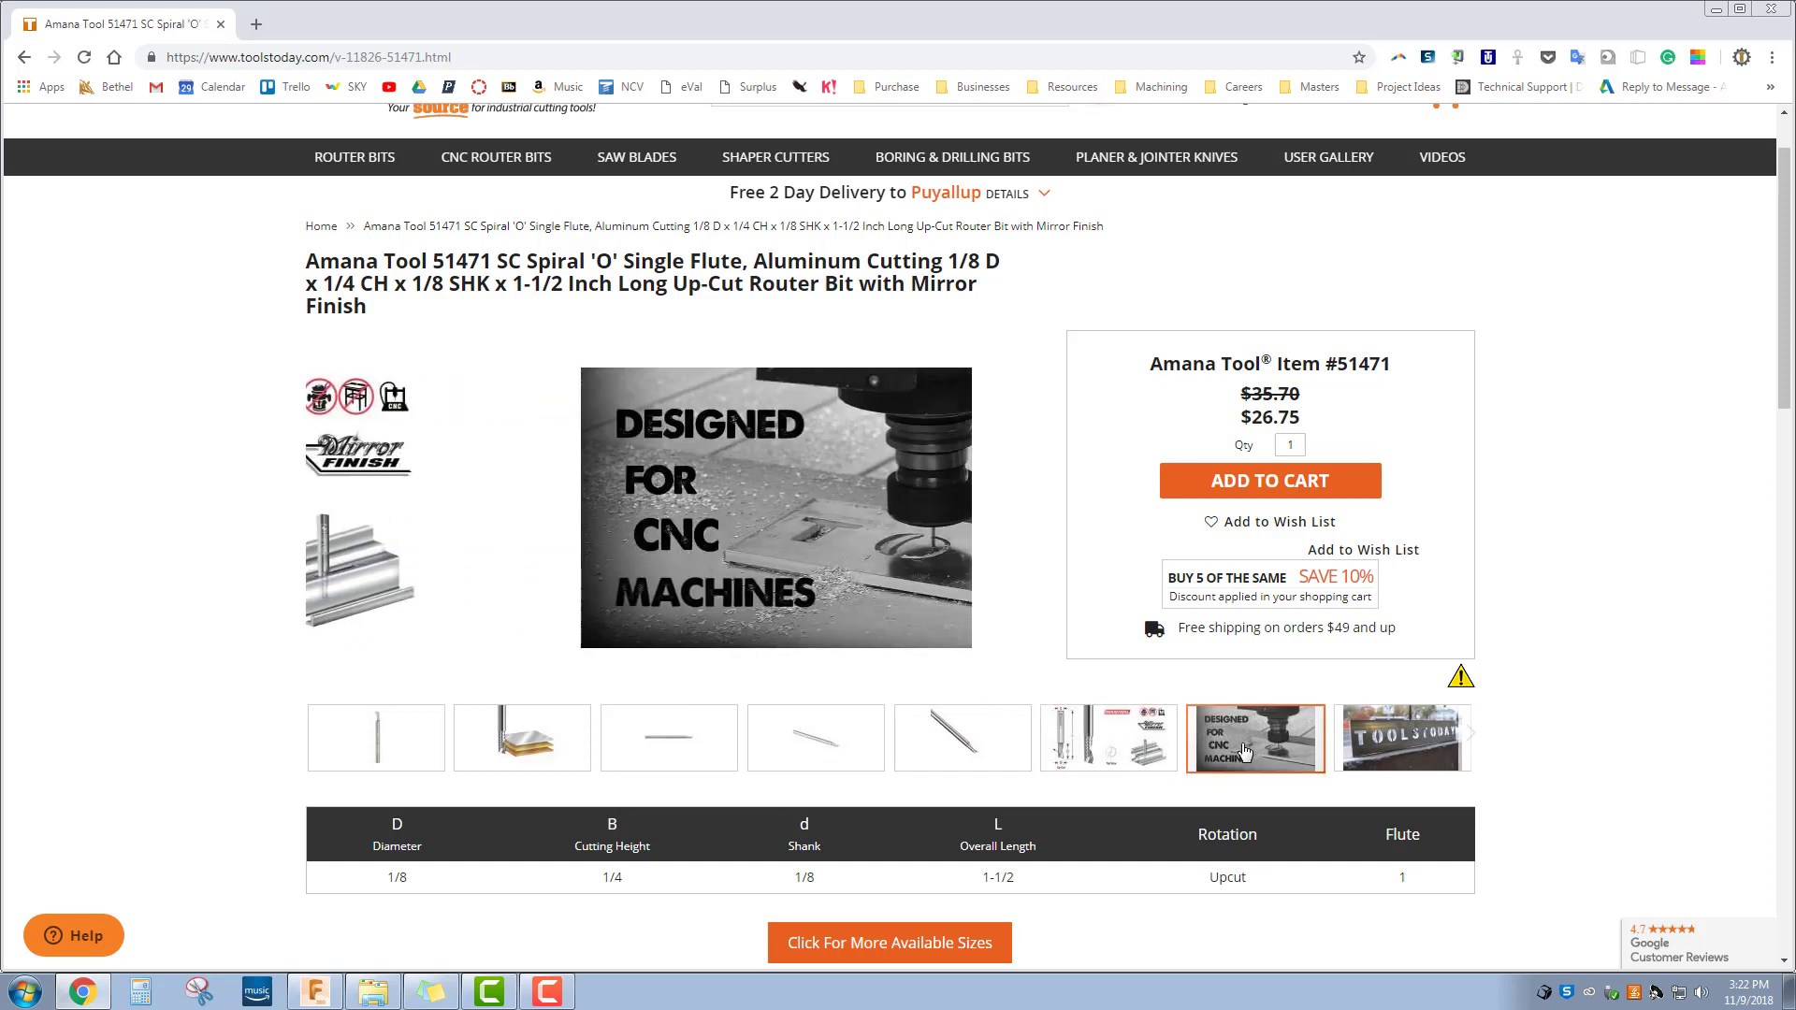
pyautogui.click(1382, 745)
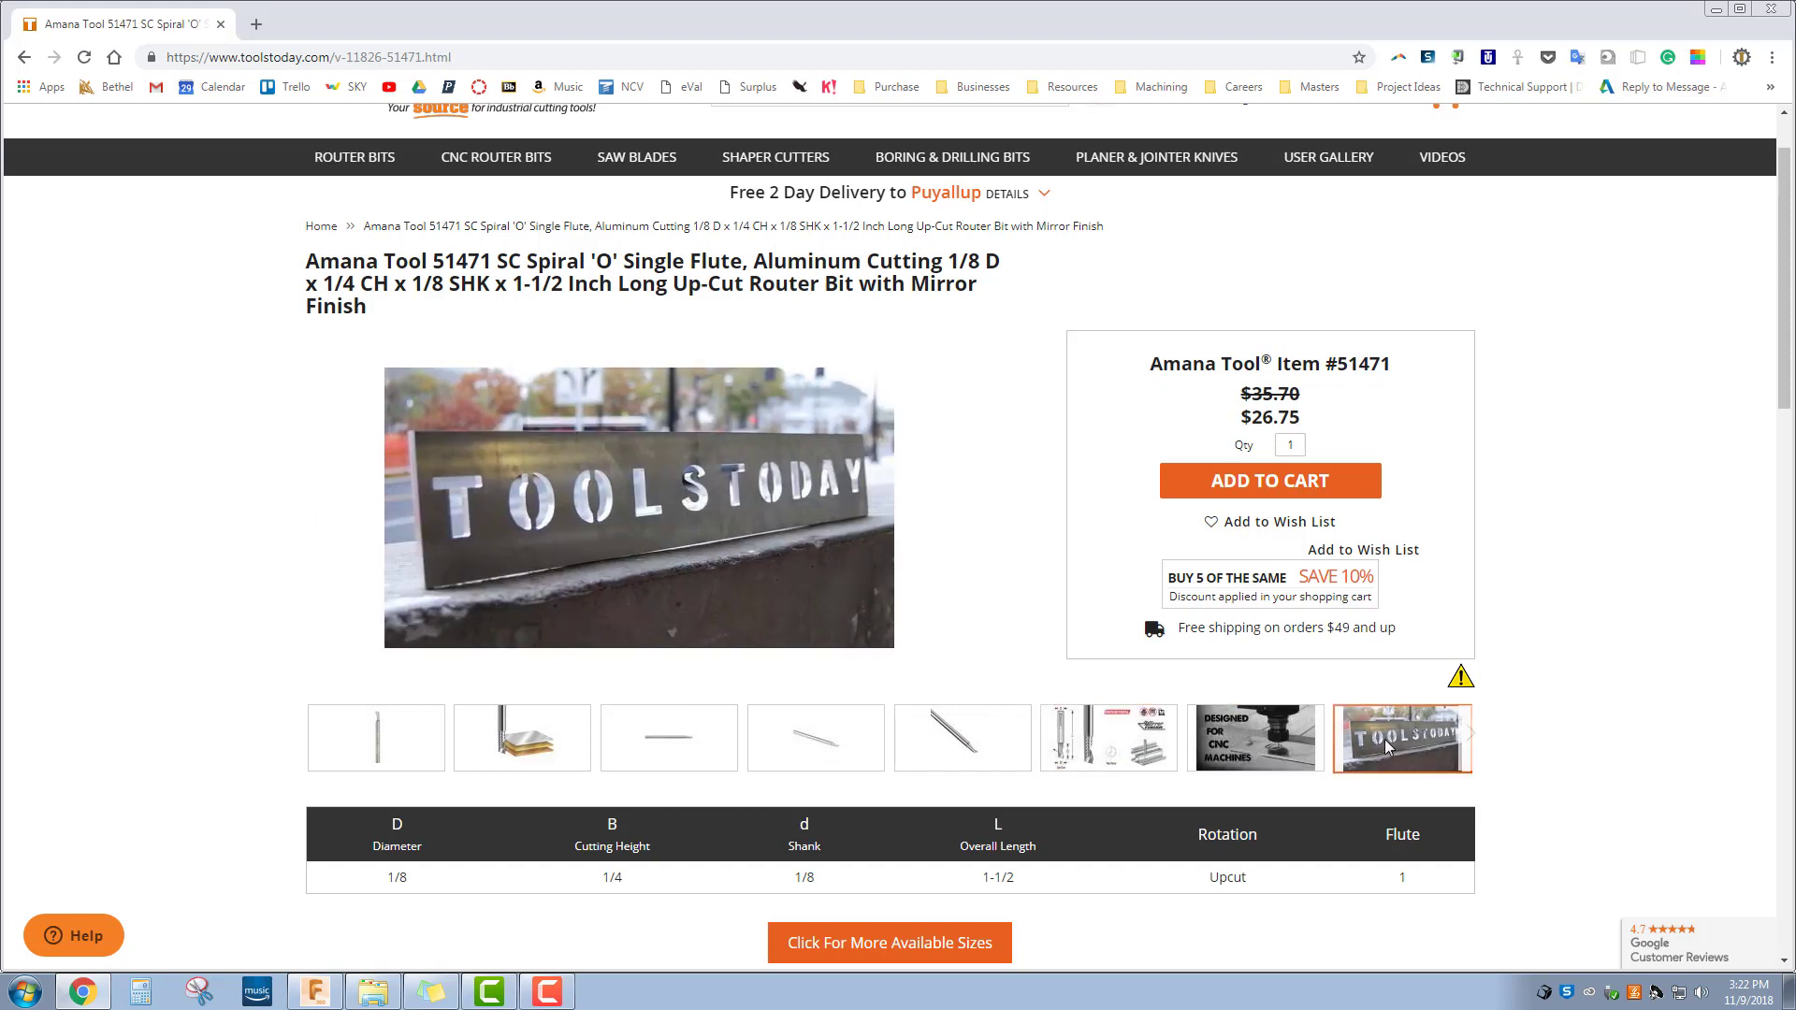
# Switch to Fusion 360 and examine the CAM Tool Library's document, cloud, local, vendor and sample groups
pyautogui.click(318, 990)
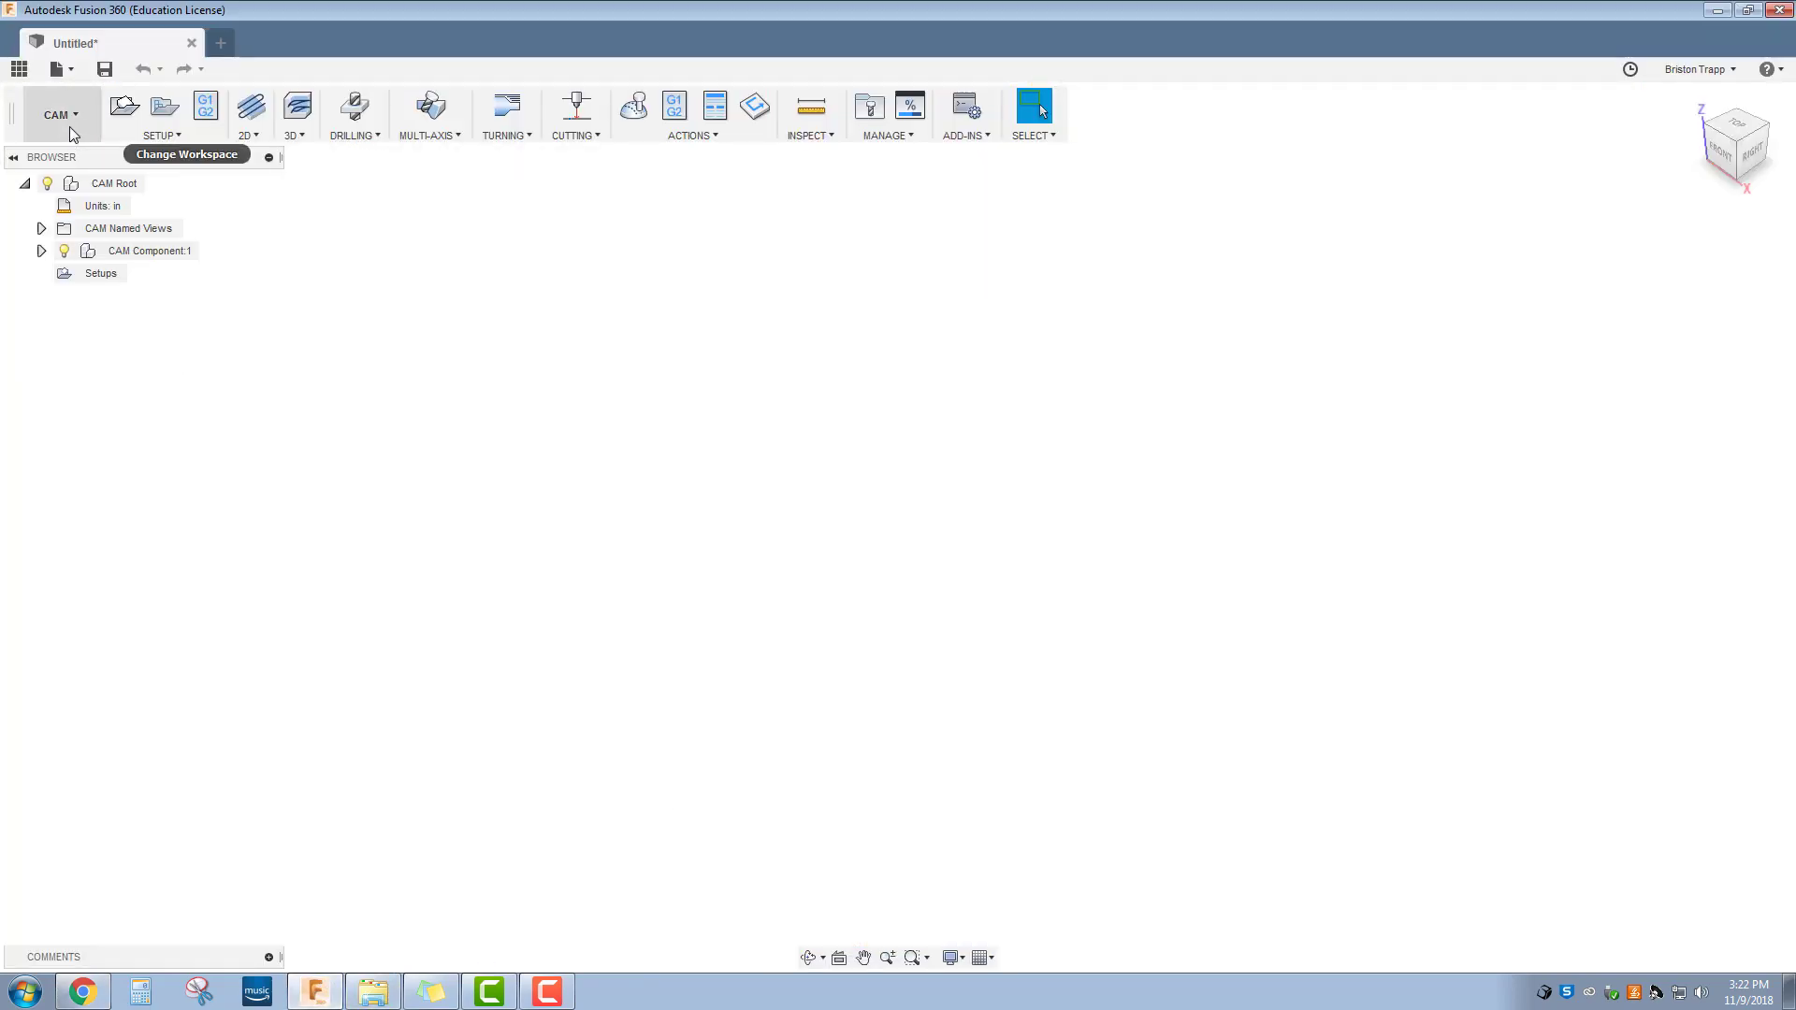
pyautogui.click(867, 109)
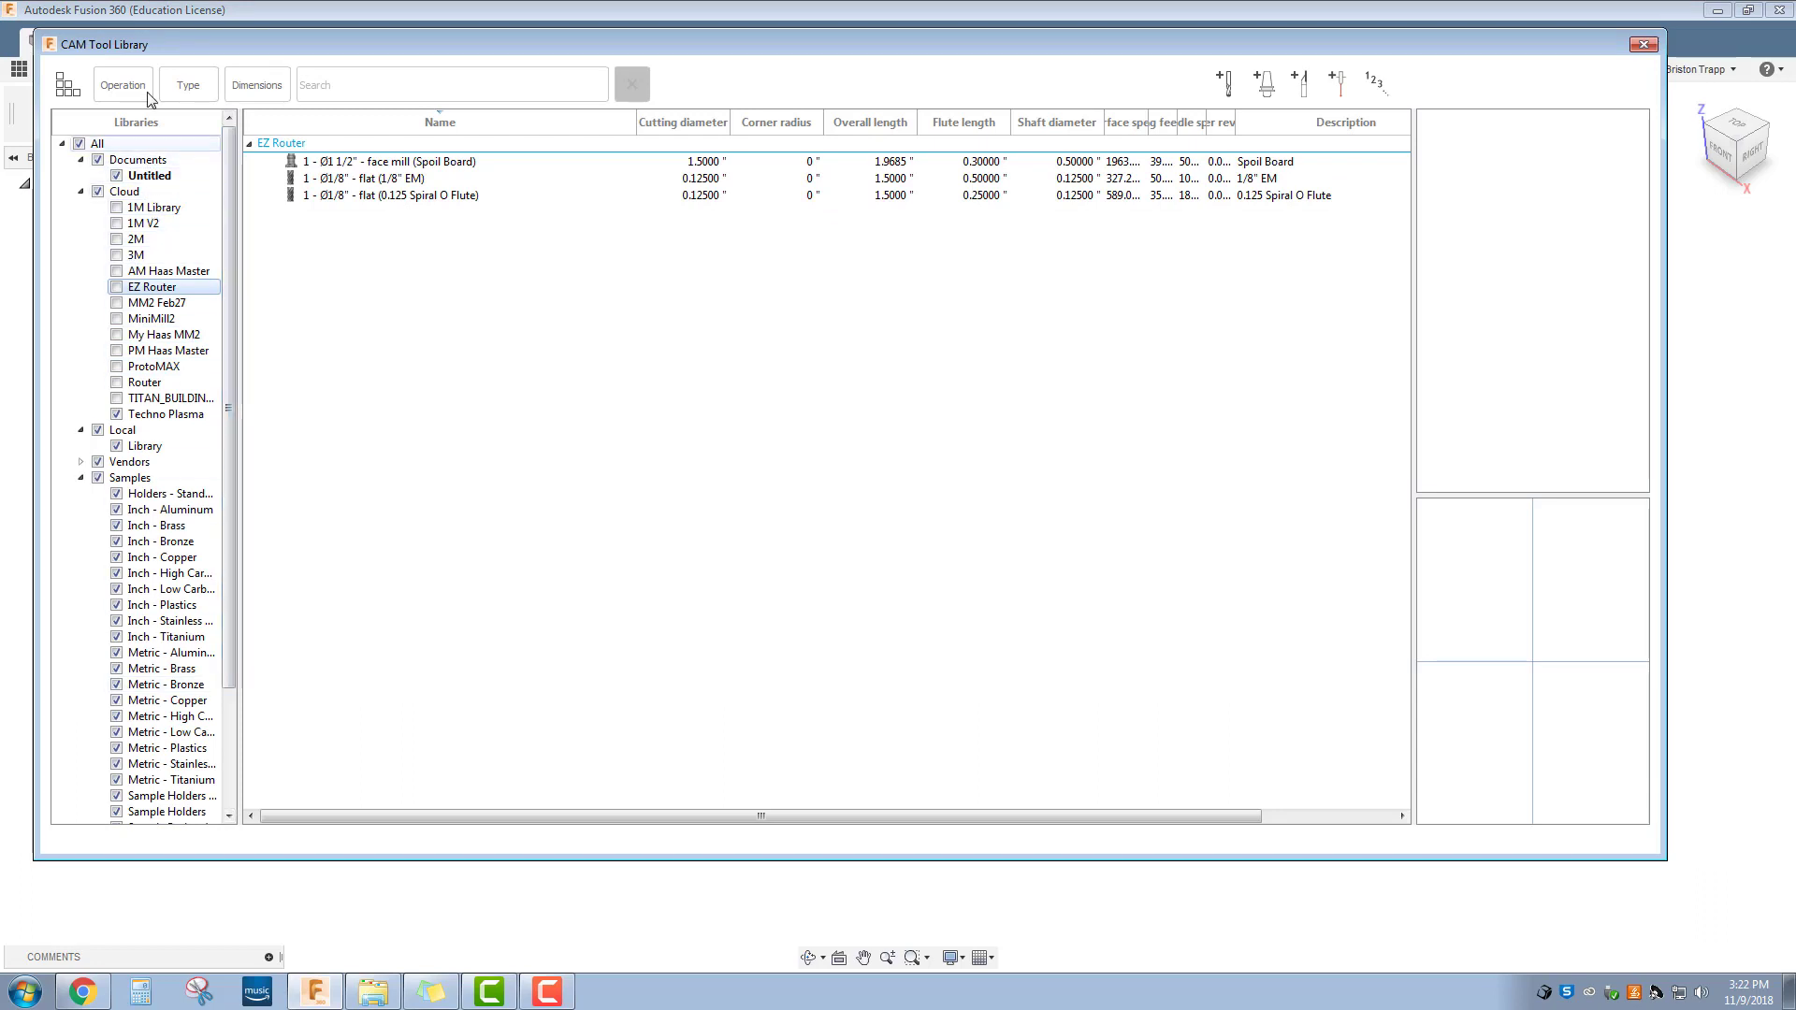
pyautogui.click(124, 162)
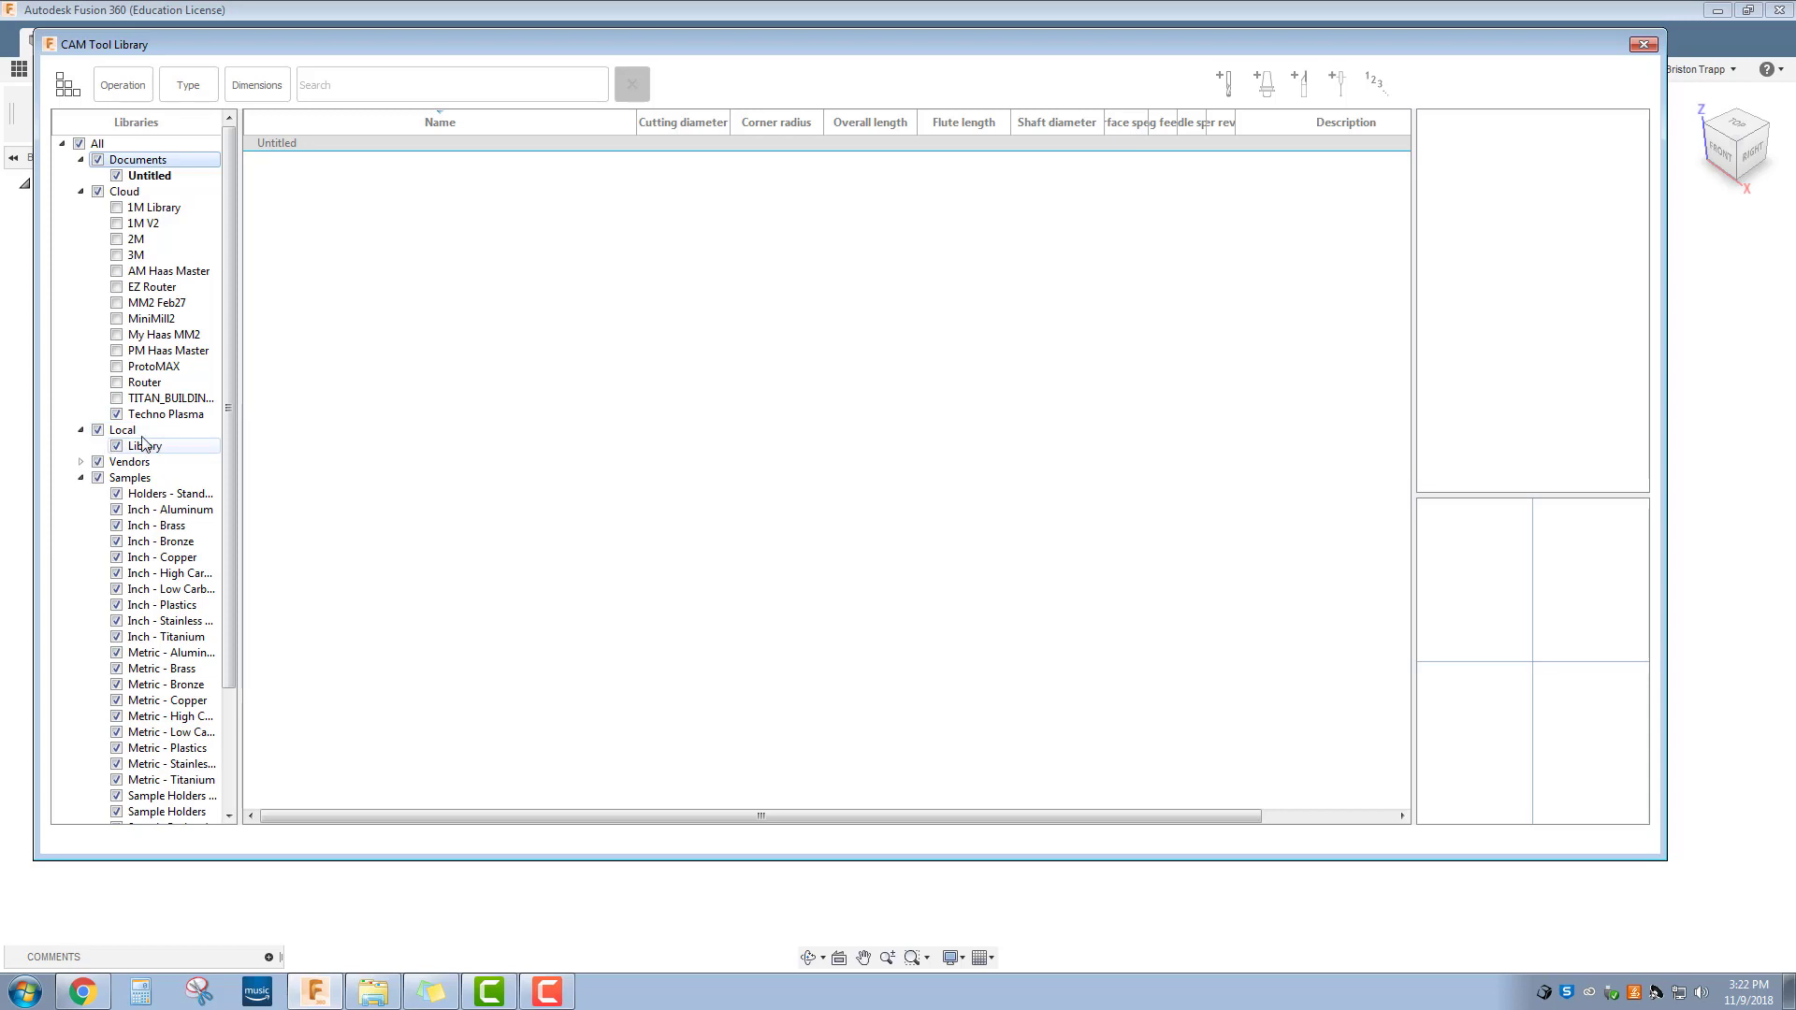
pyautogui.click(82, 462)
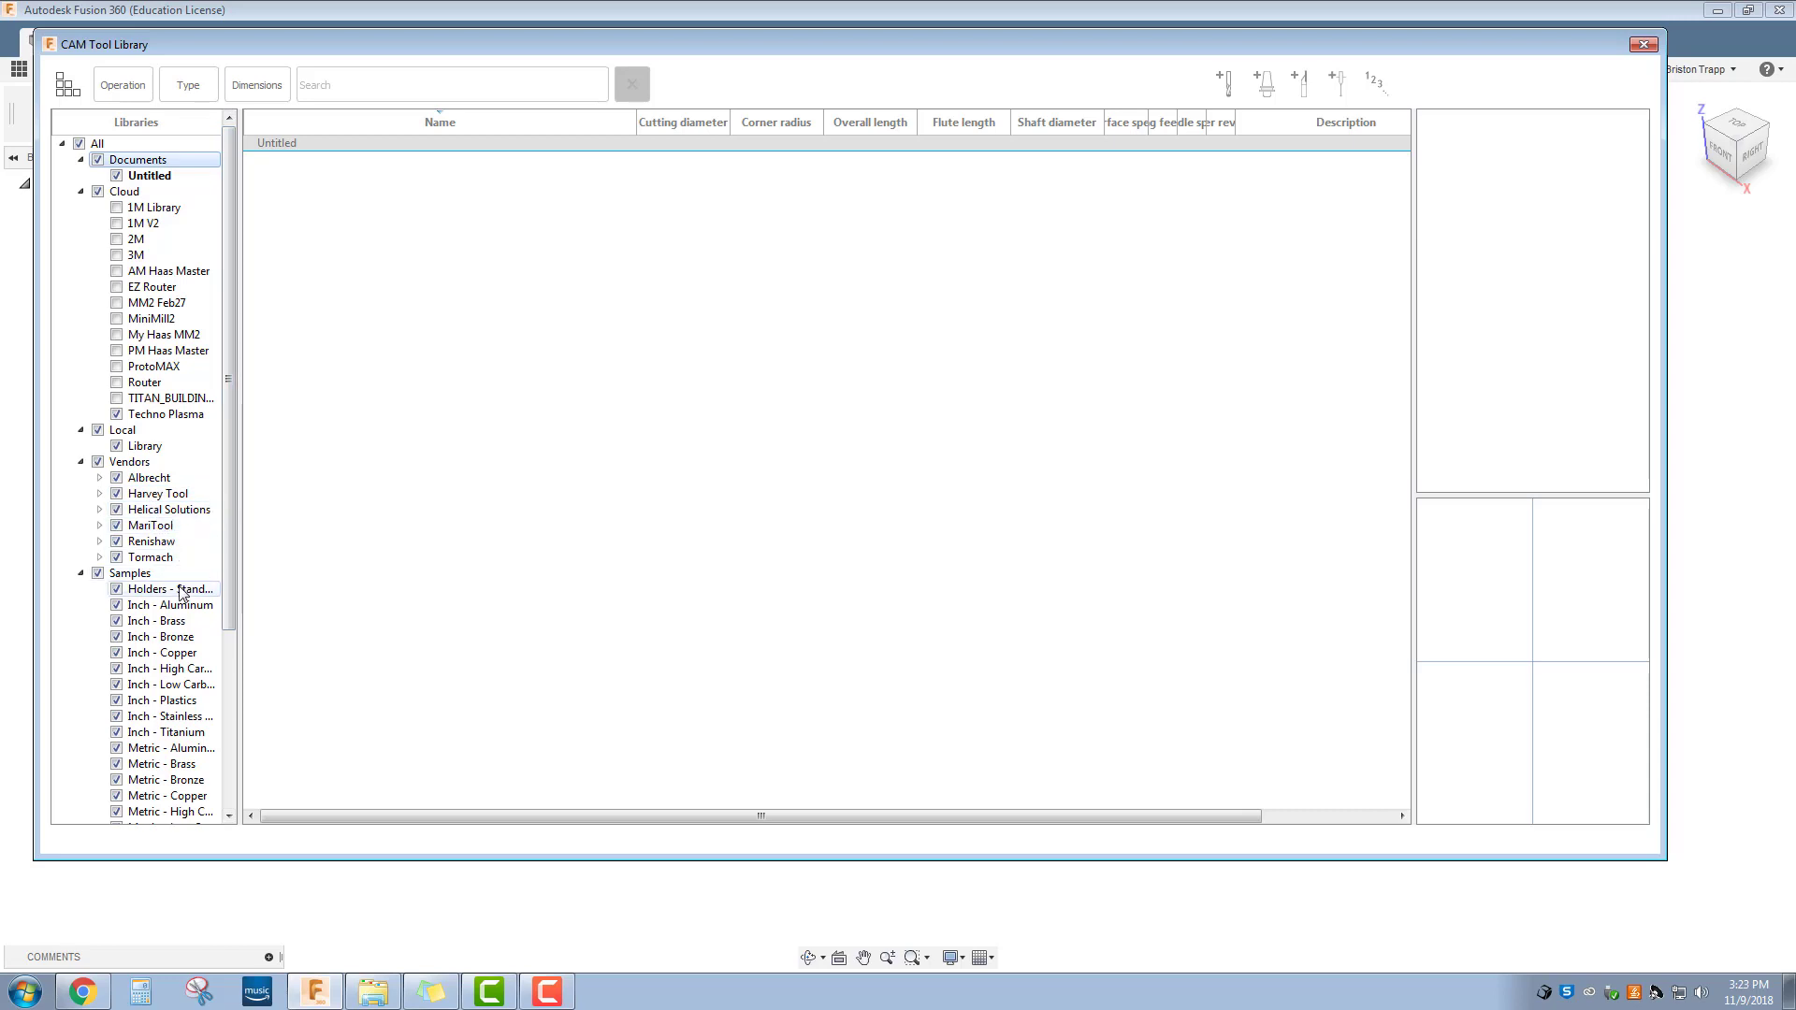
pyautogui.scroll(-5, 180, 575)
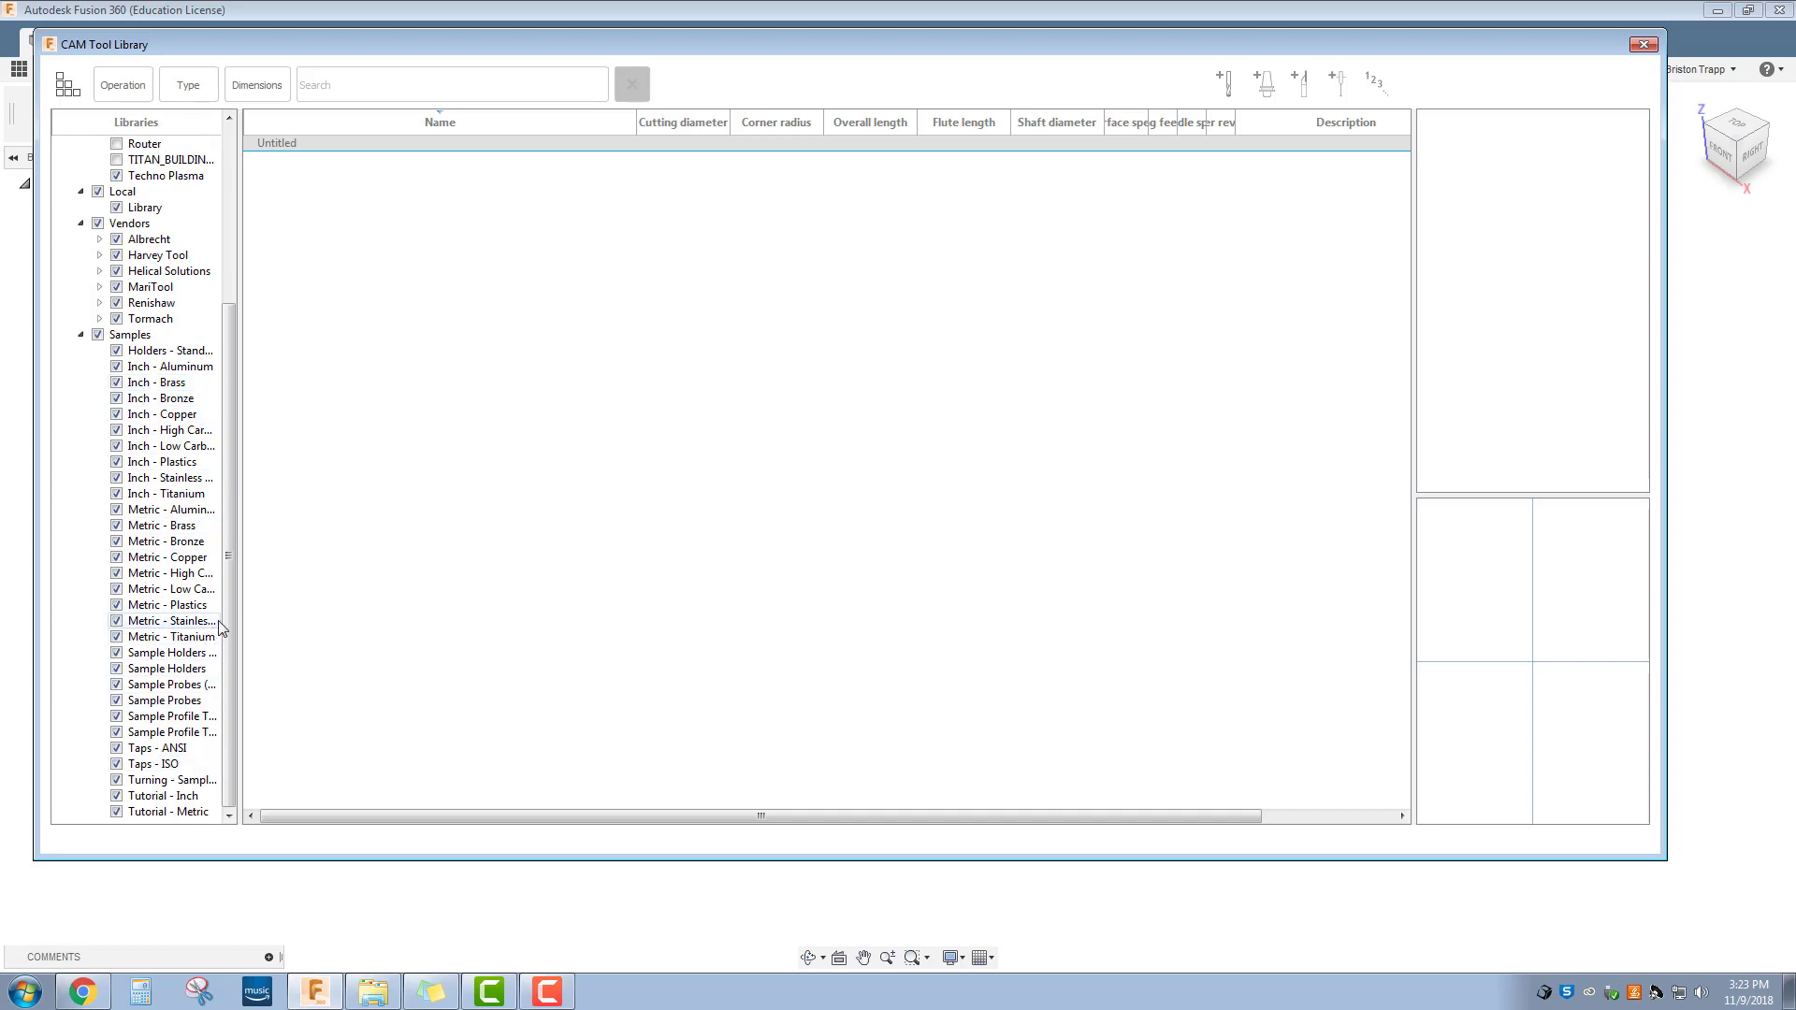
pyautogui.moveTo(232, 617); pyautogui.dragTo(235, 388)
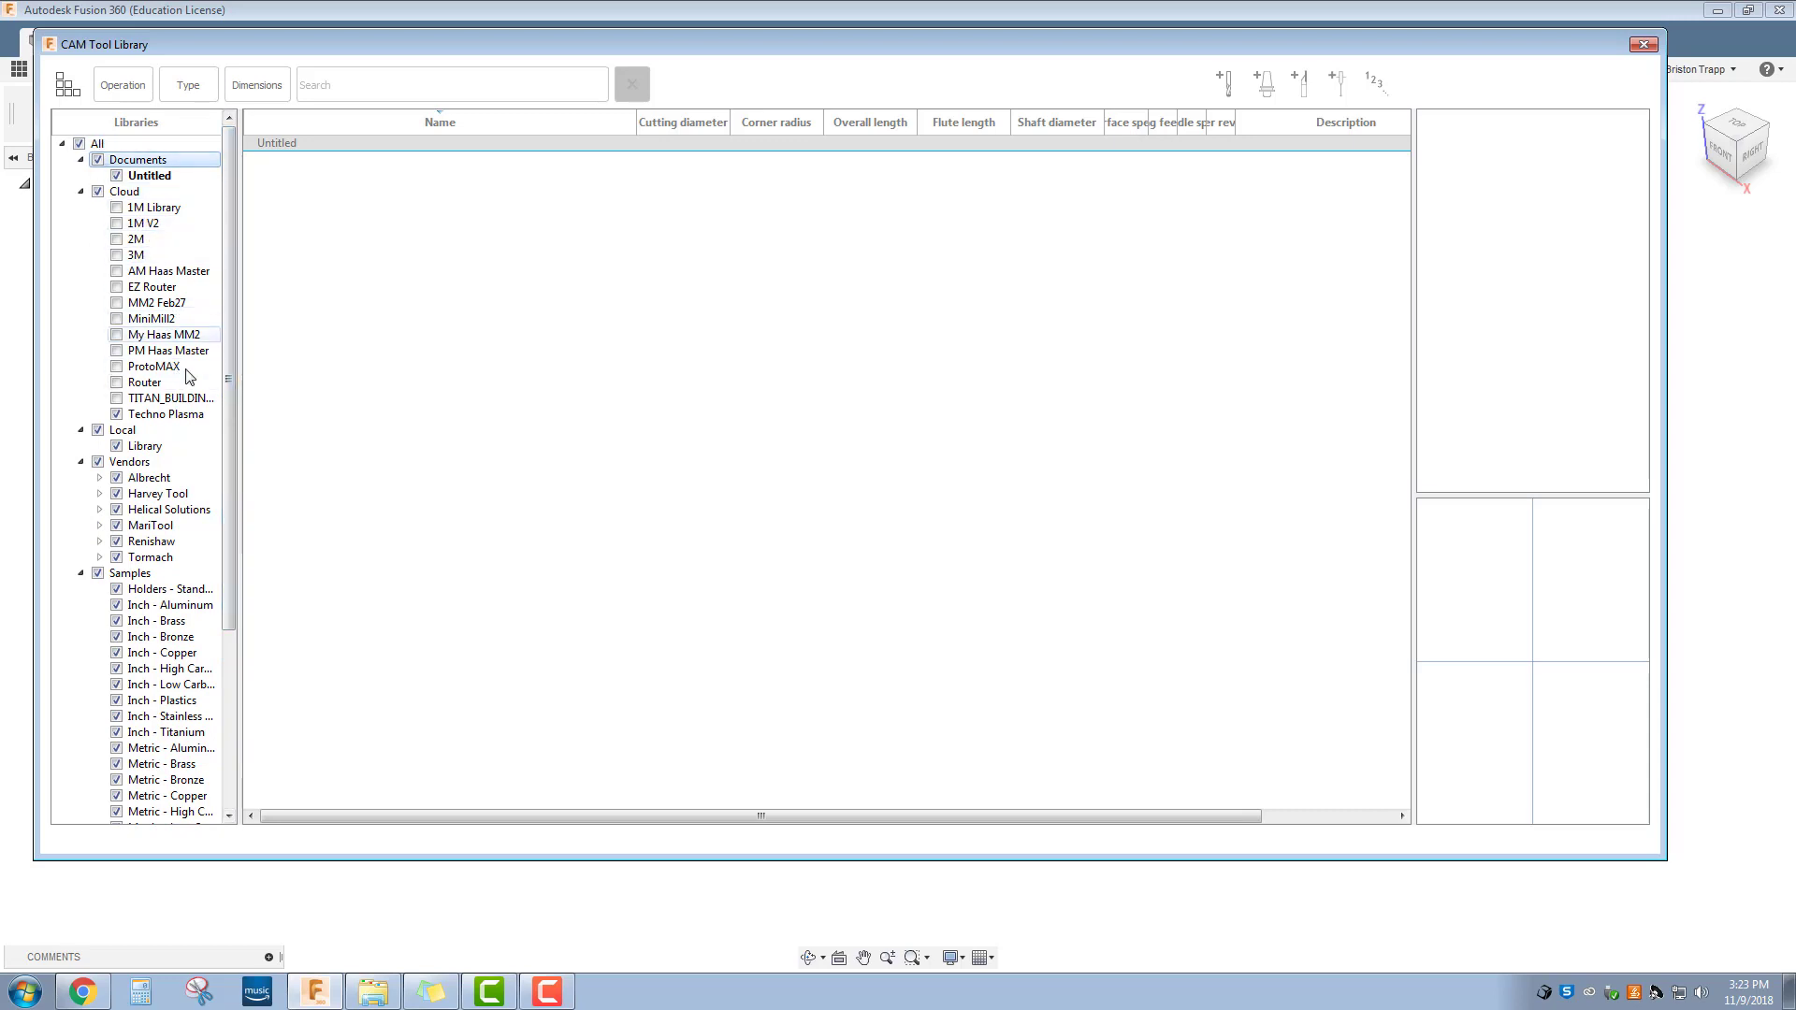
pyautogui.click(1642, 44)
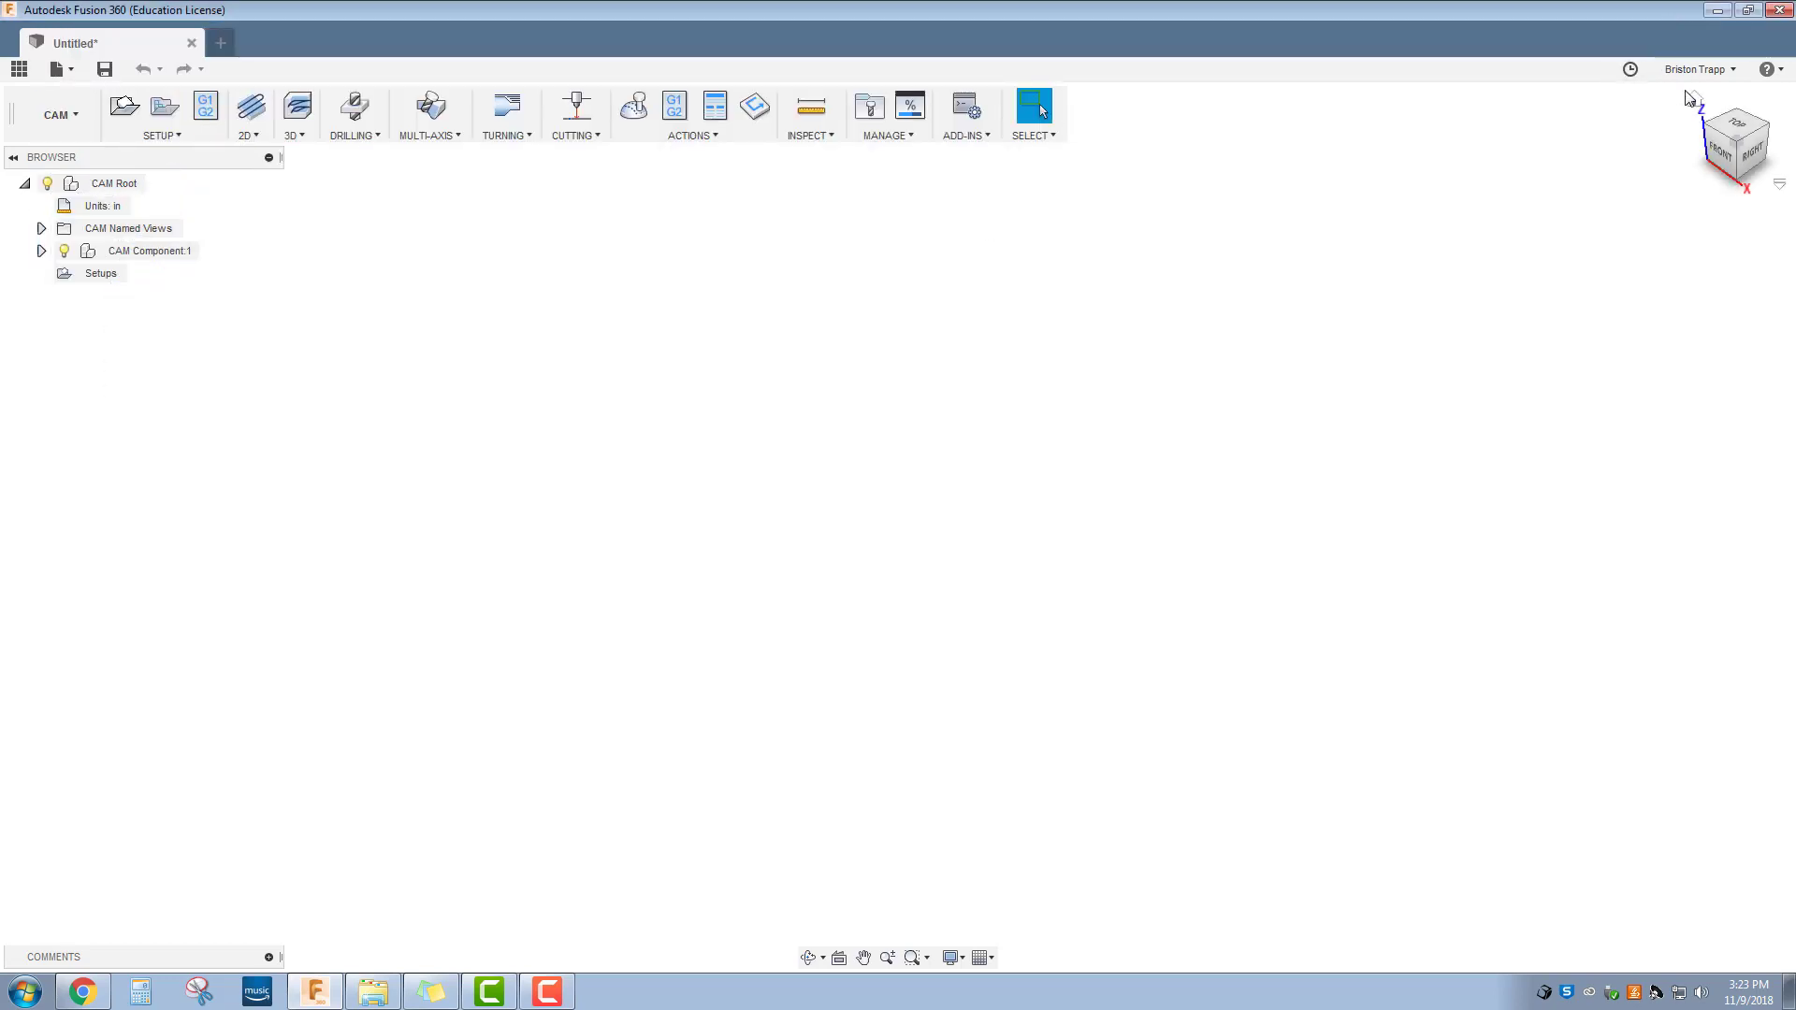
# Check the Enable Cloud Libraries option in the CAM preferences without changing any settings
pyautogui.click(1721, 71)
pyautogui.click(1702, 115)
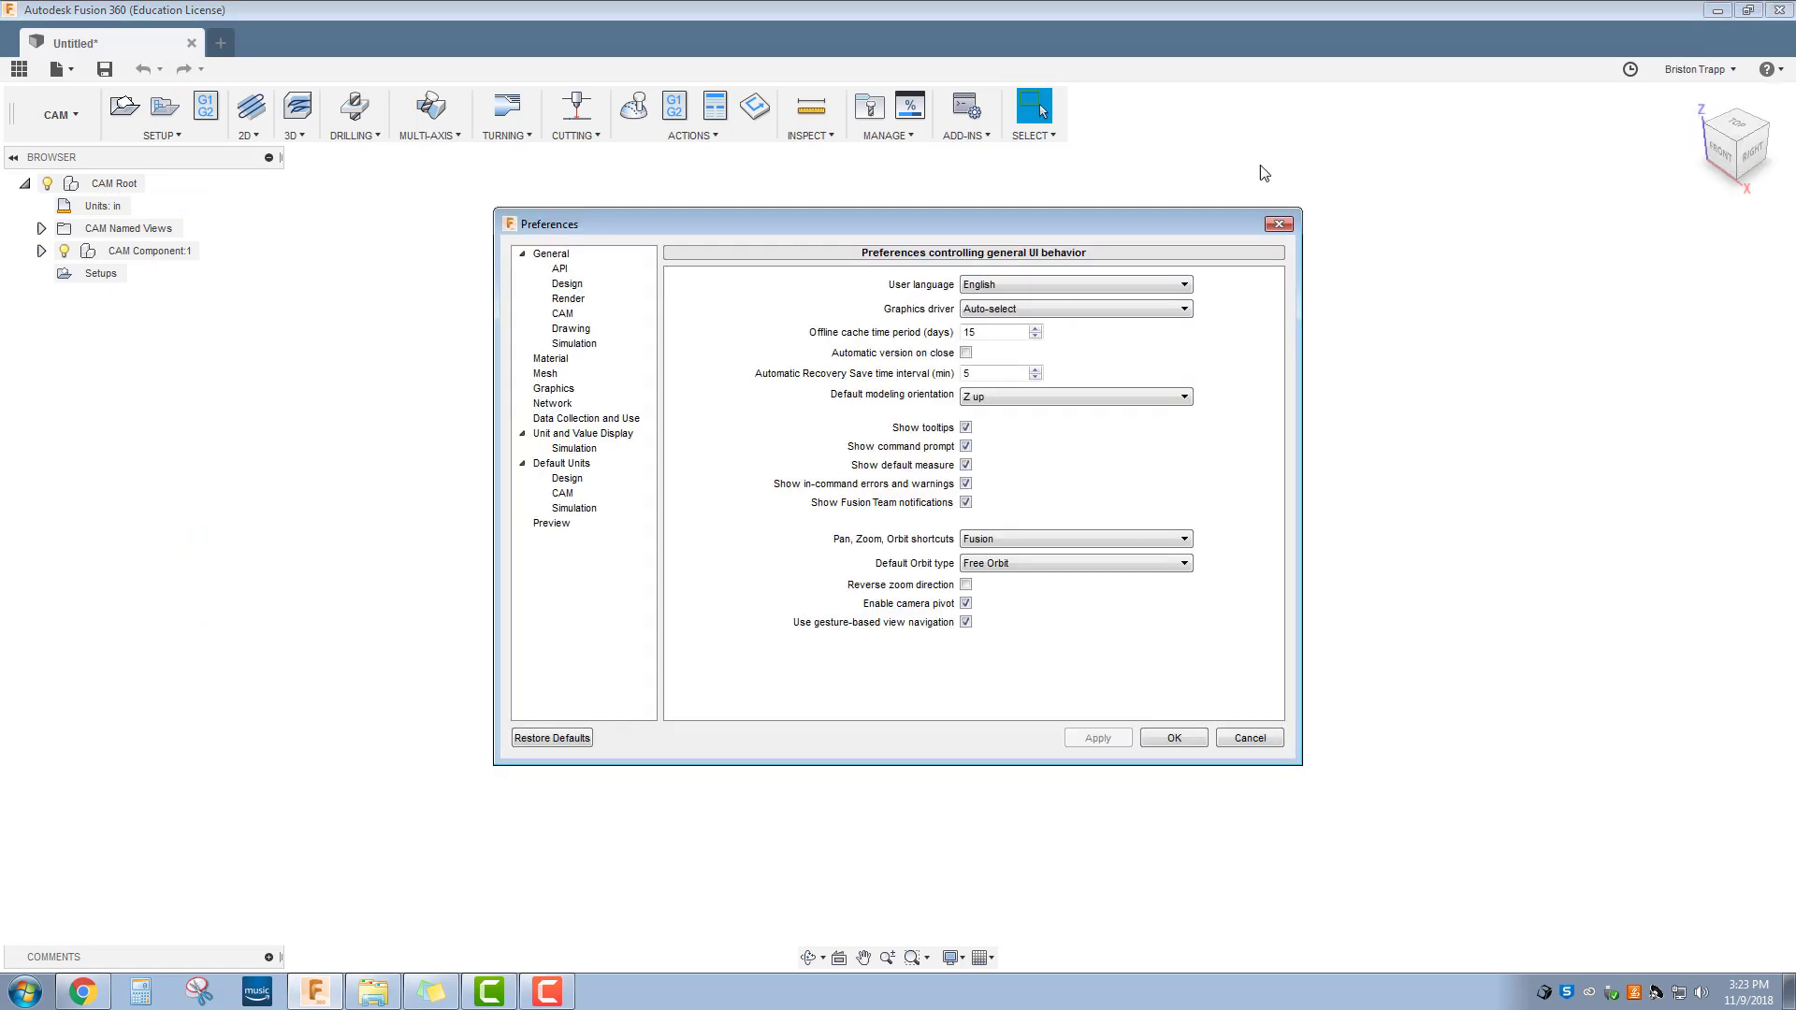
pyautogui.click(567, 314)
pyautogui.moveTo(921, 316)
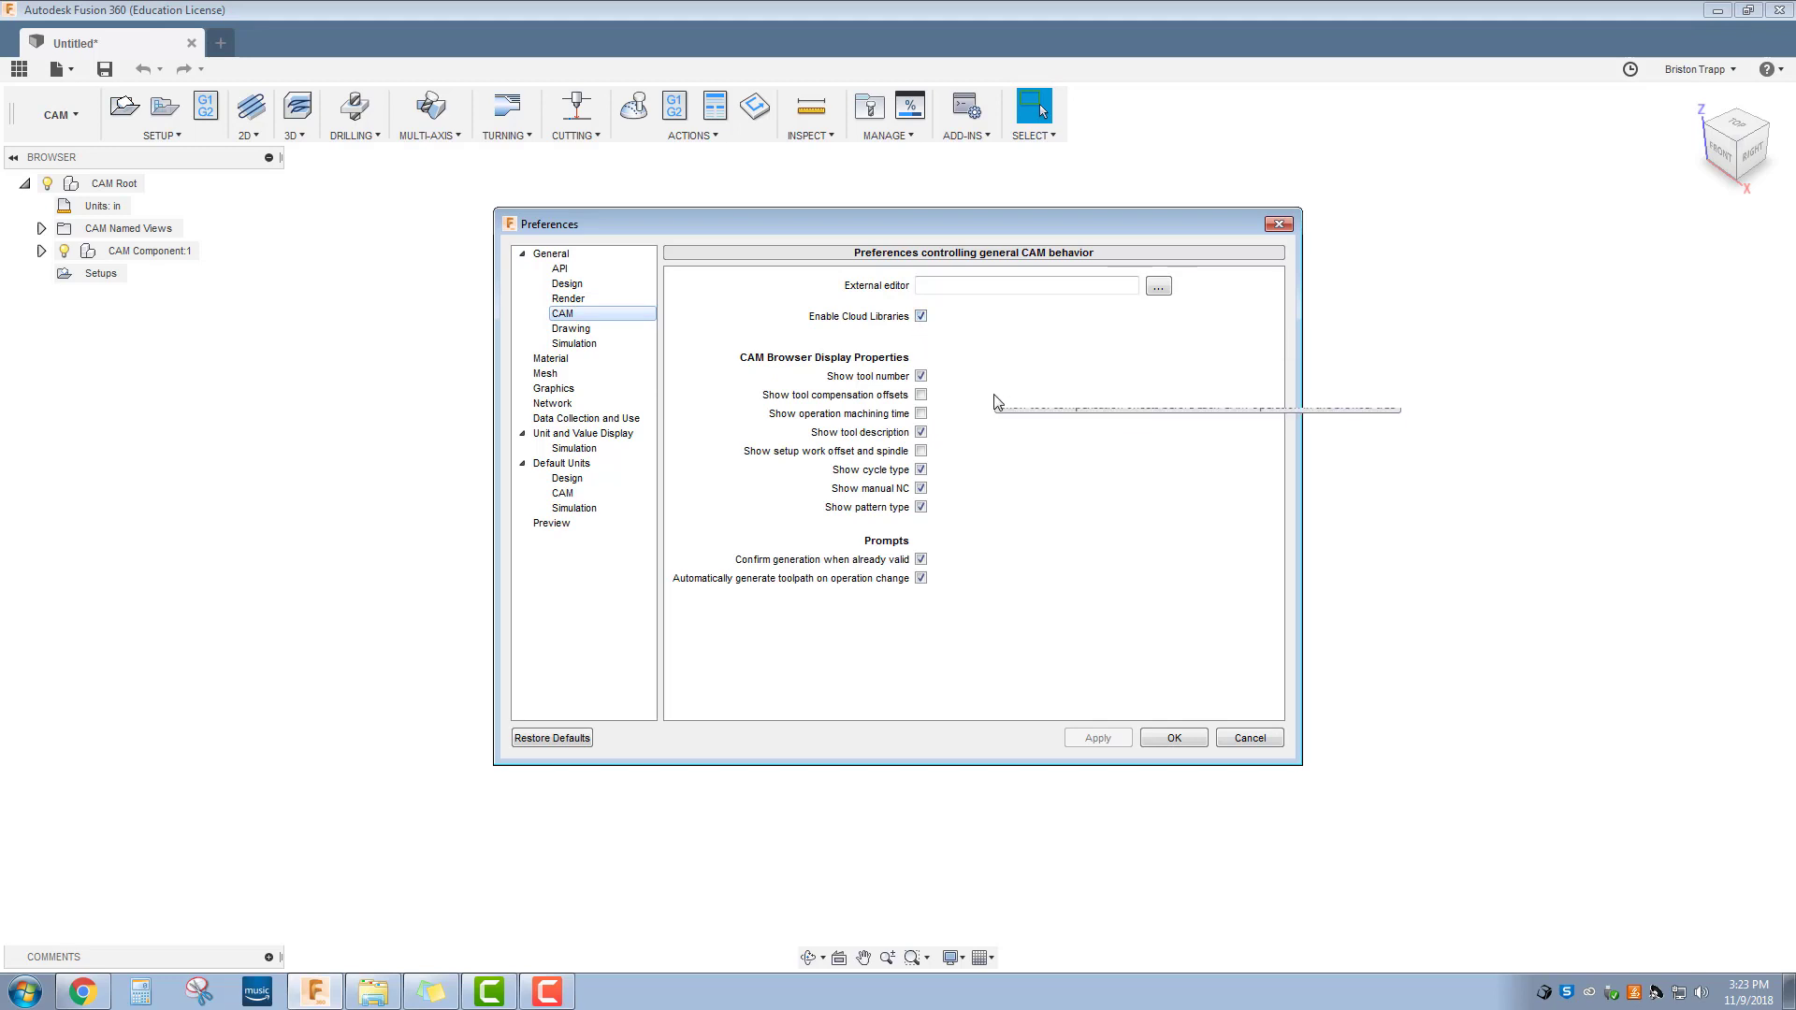
pyautogui.moveTo(1005, 433)
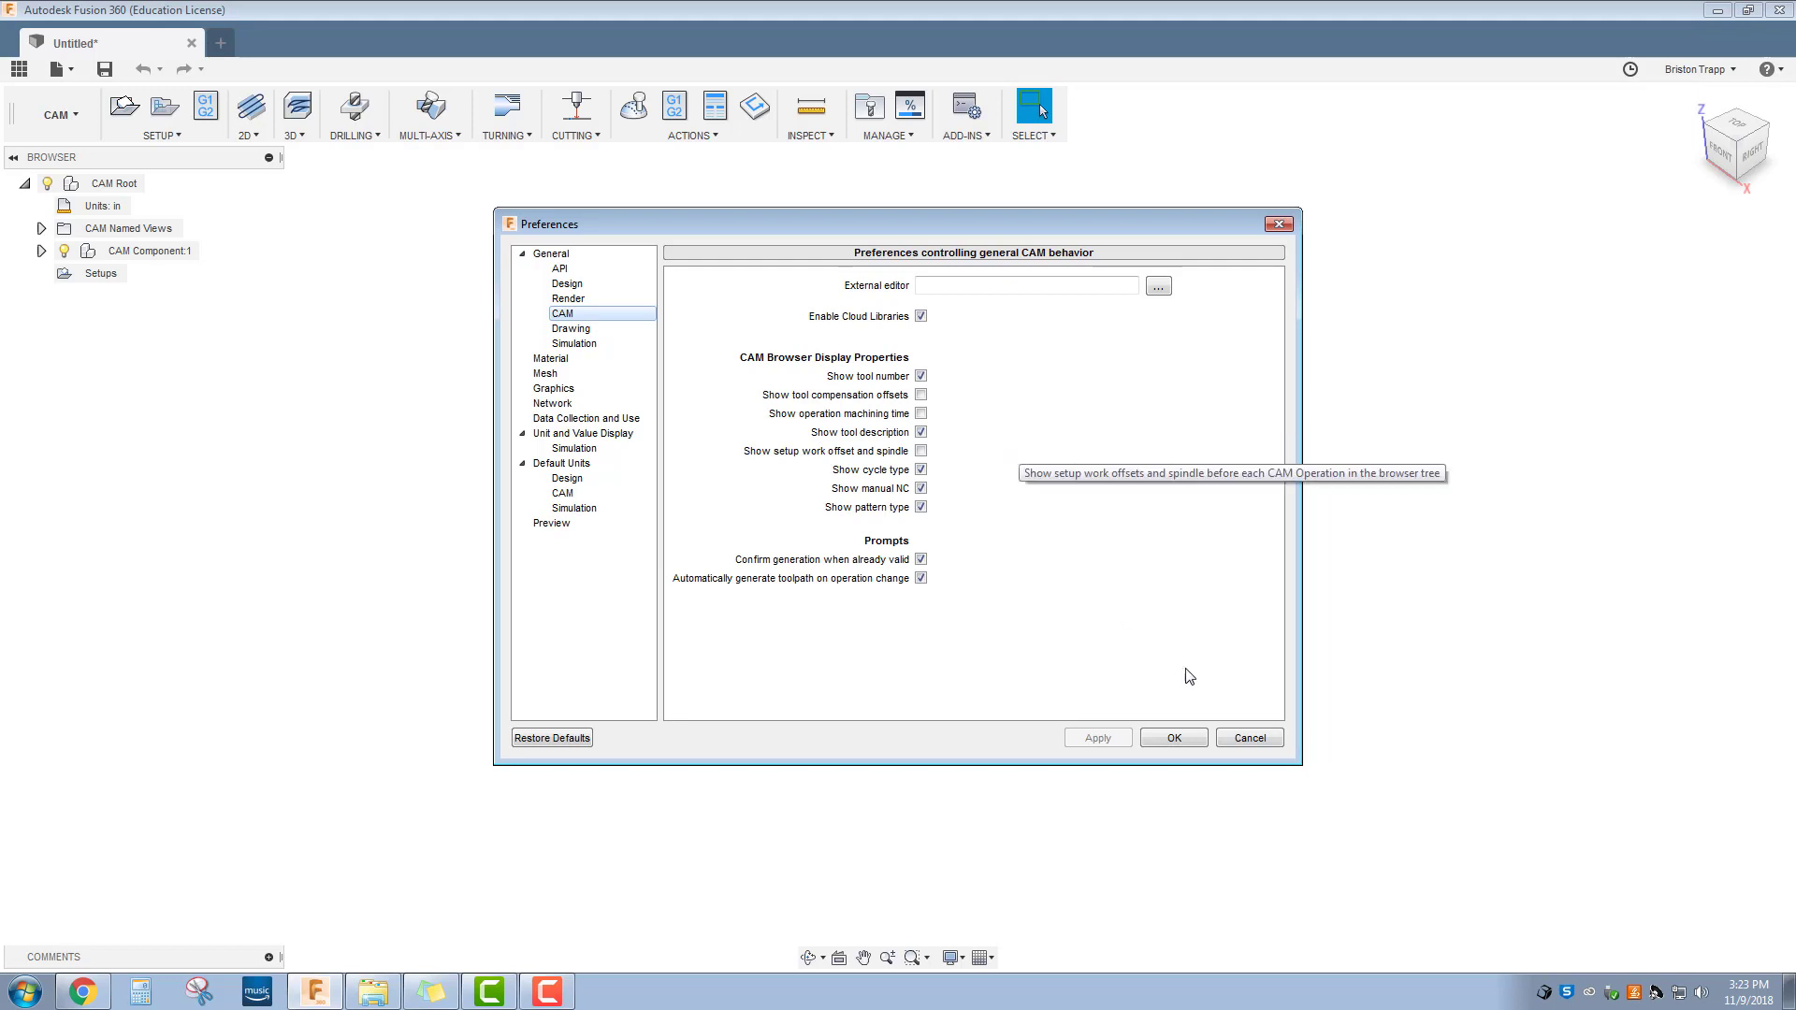
pyautogui.click(1240, 736)
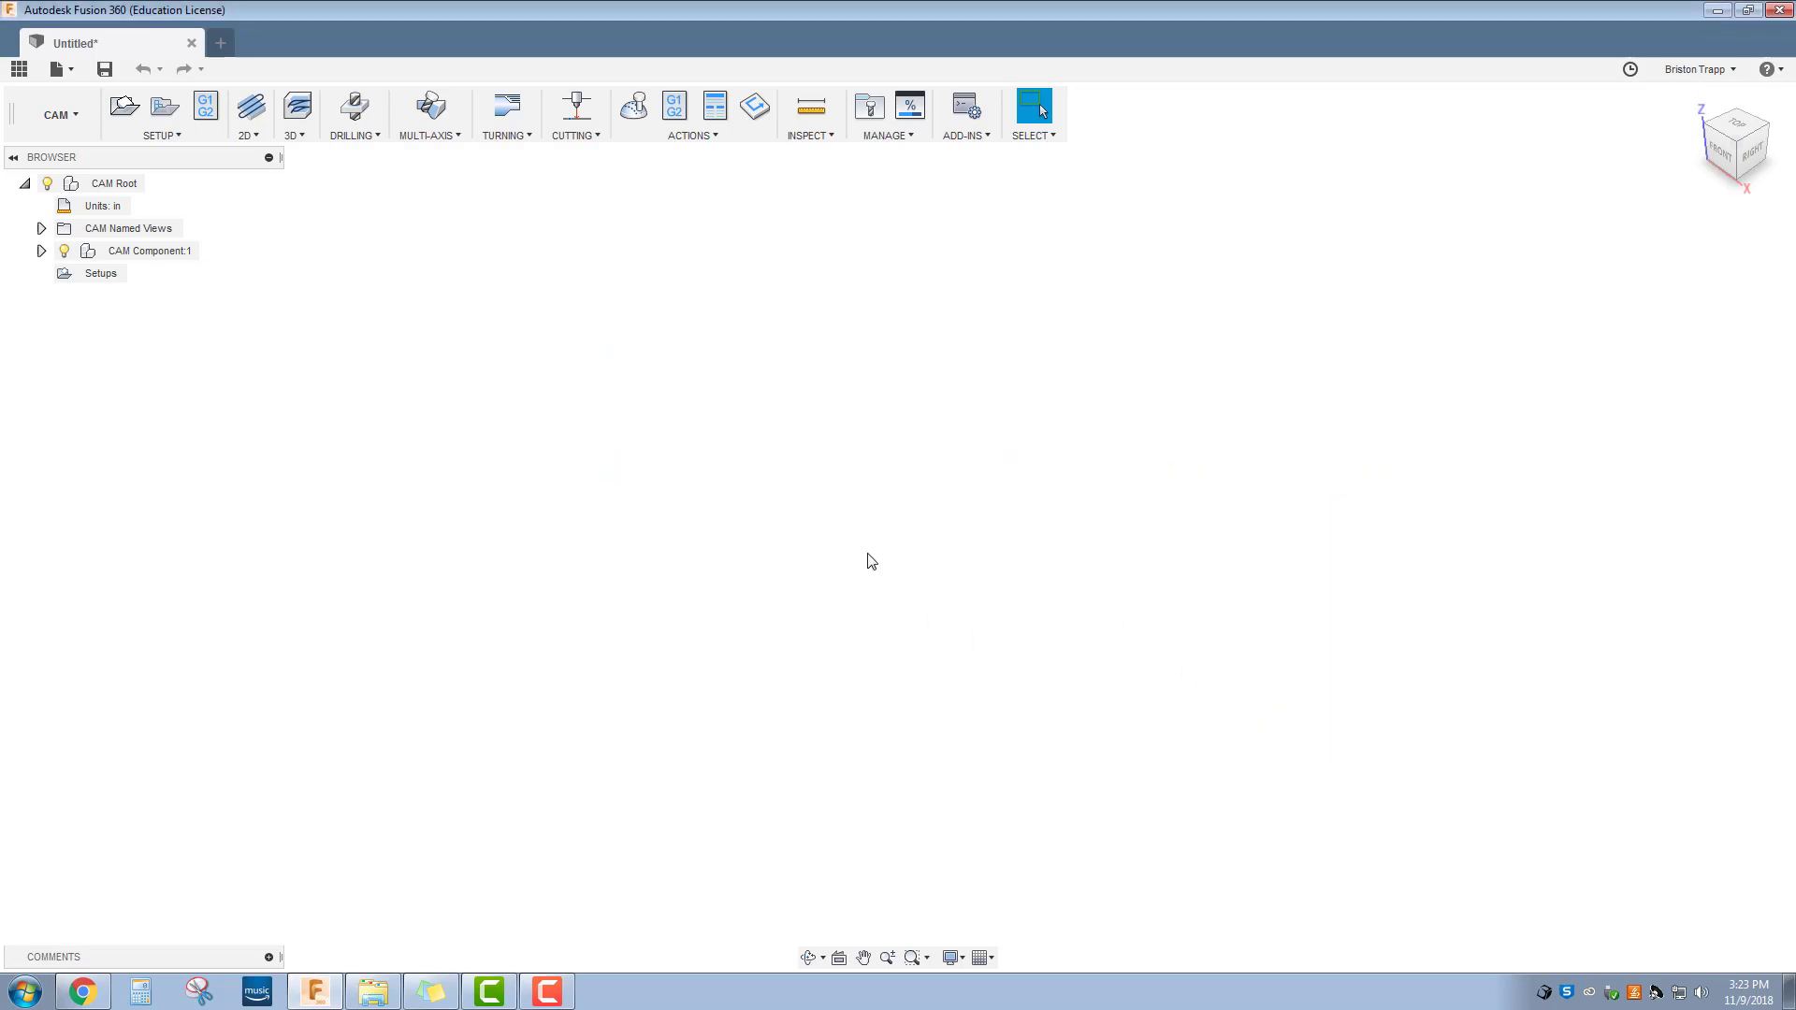
# Reopen the CAM Tool Library
pyautogui.click(865, 124)
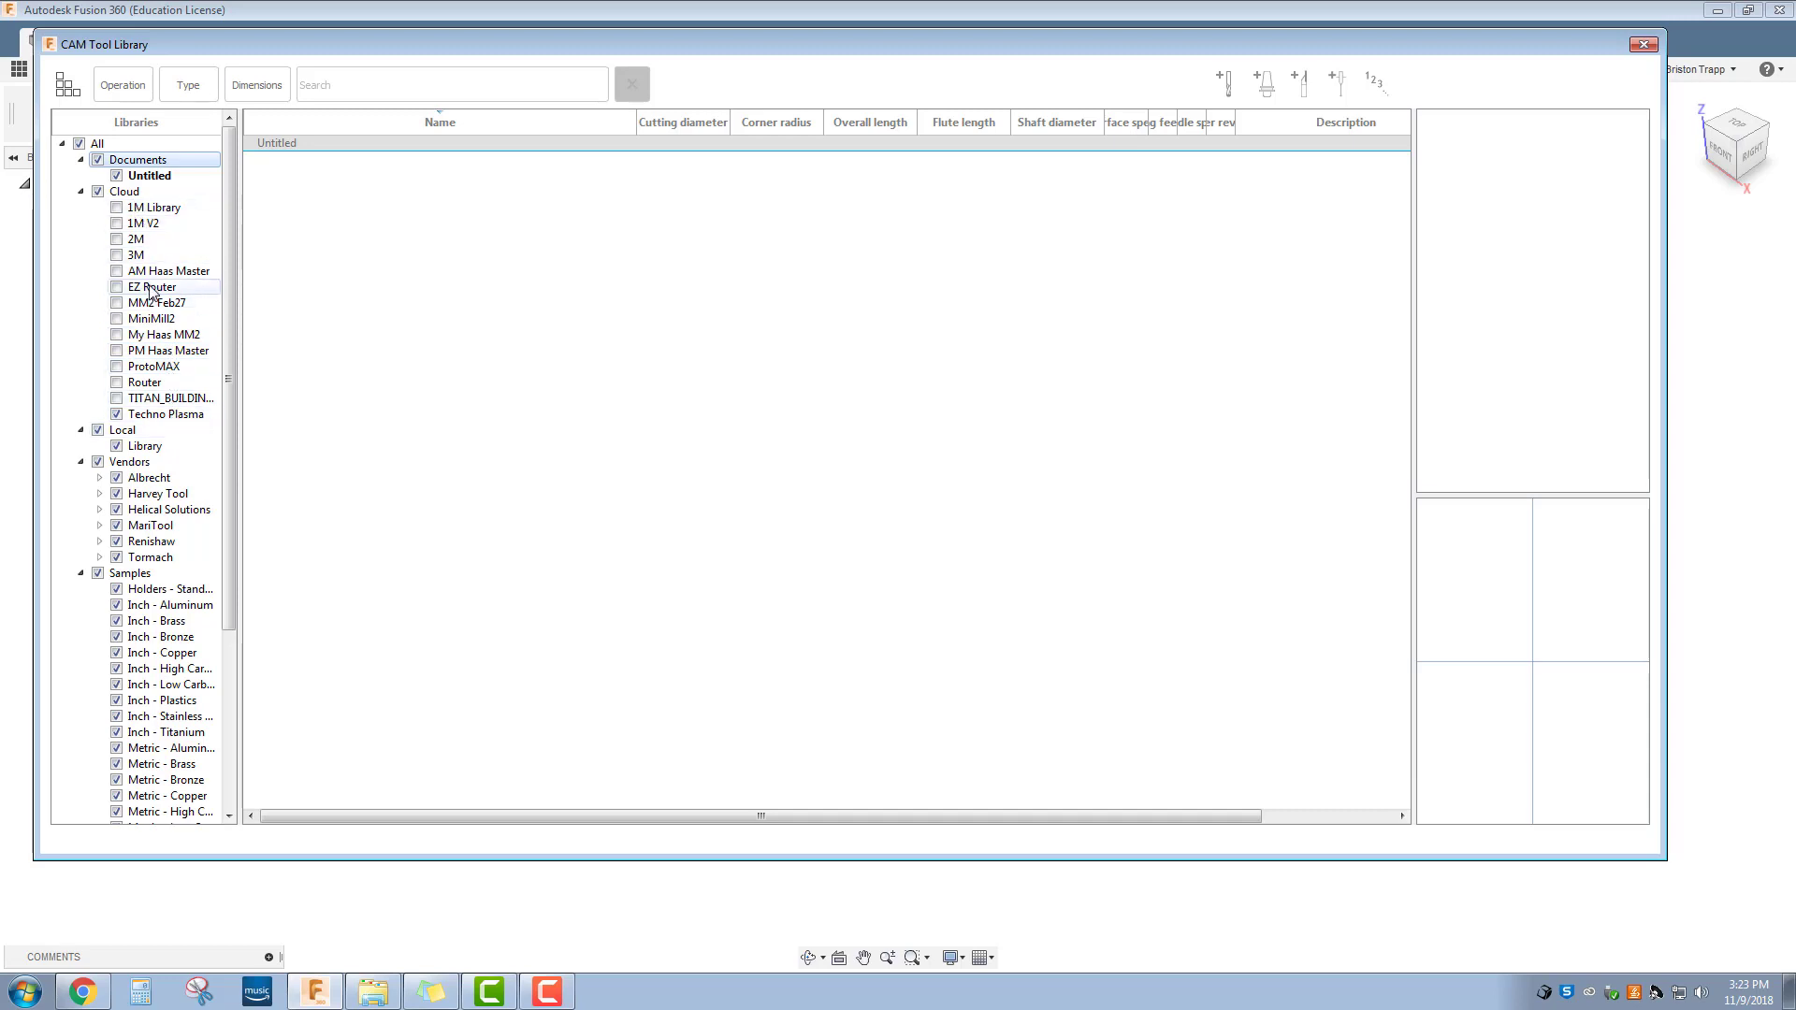
# Add a new tool library under Cloud, keeping its default name
pyautogui.rightClick(128, 193)
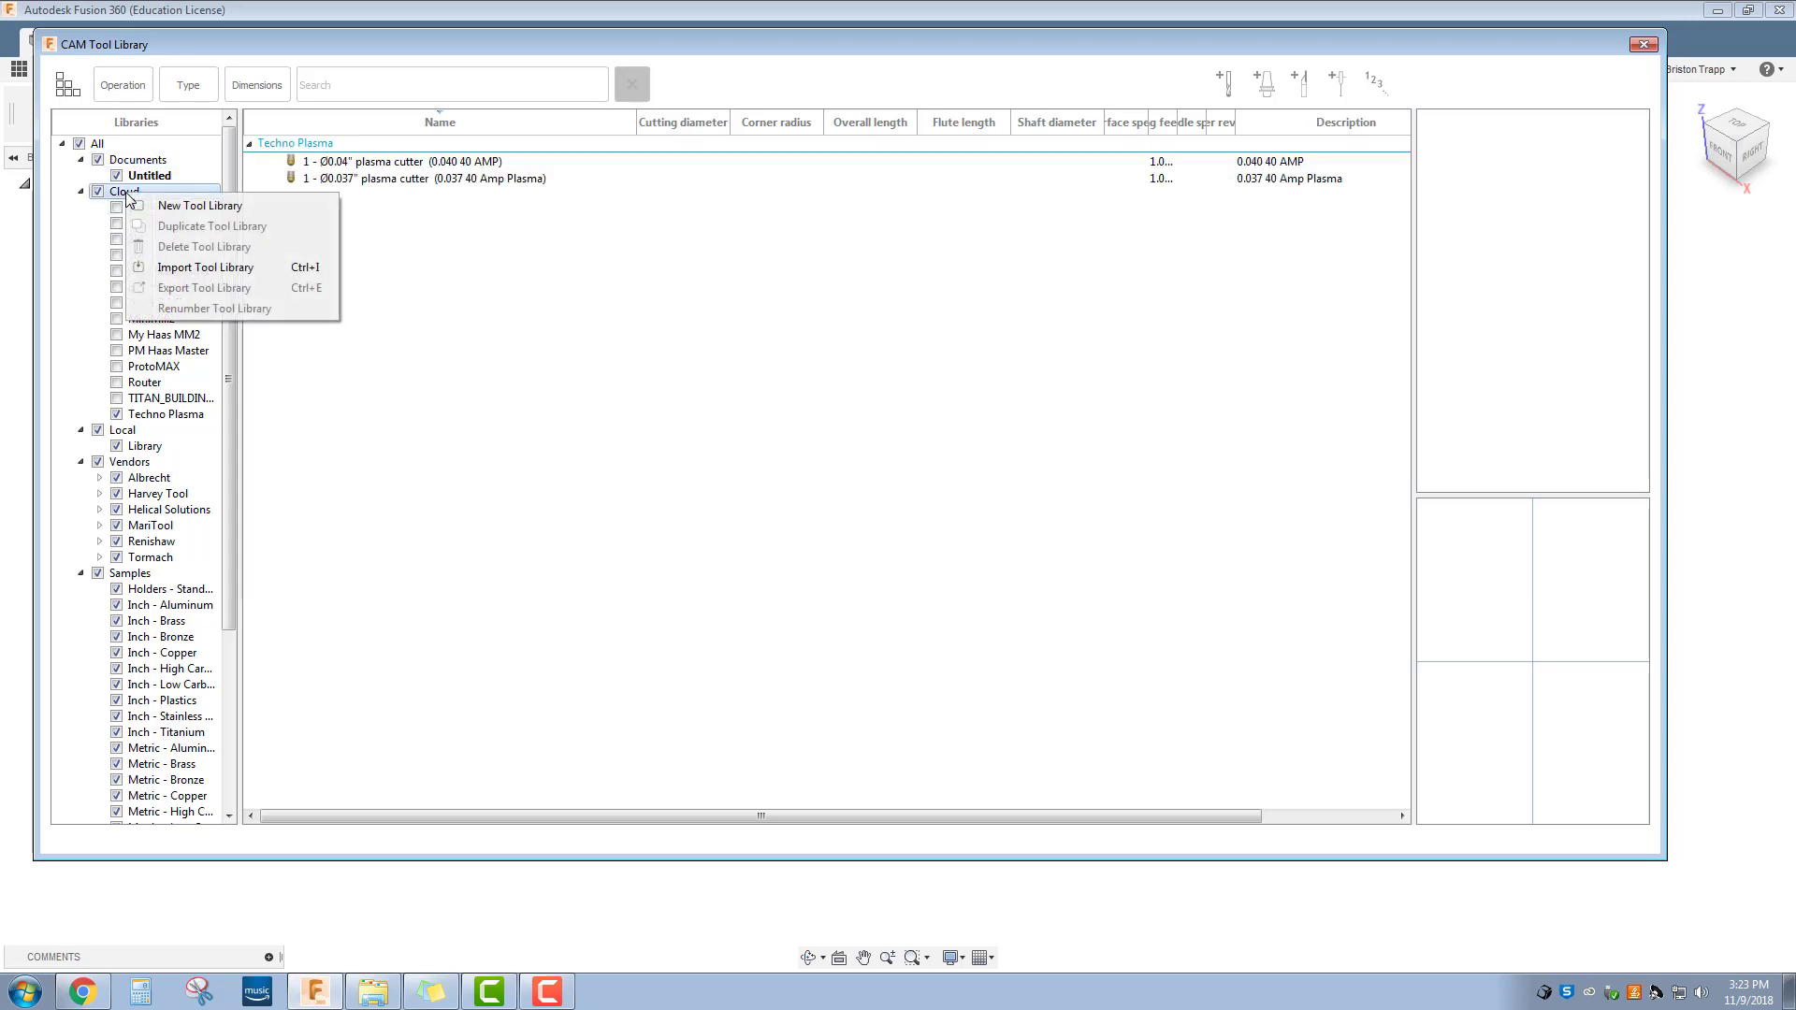
pyautogui.click(165, 208)
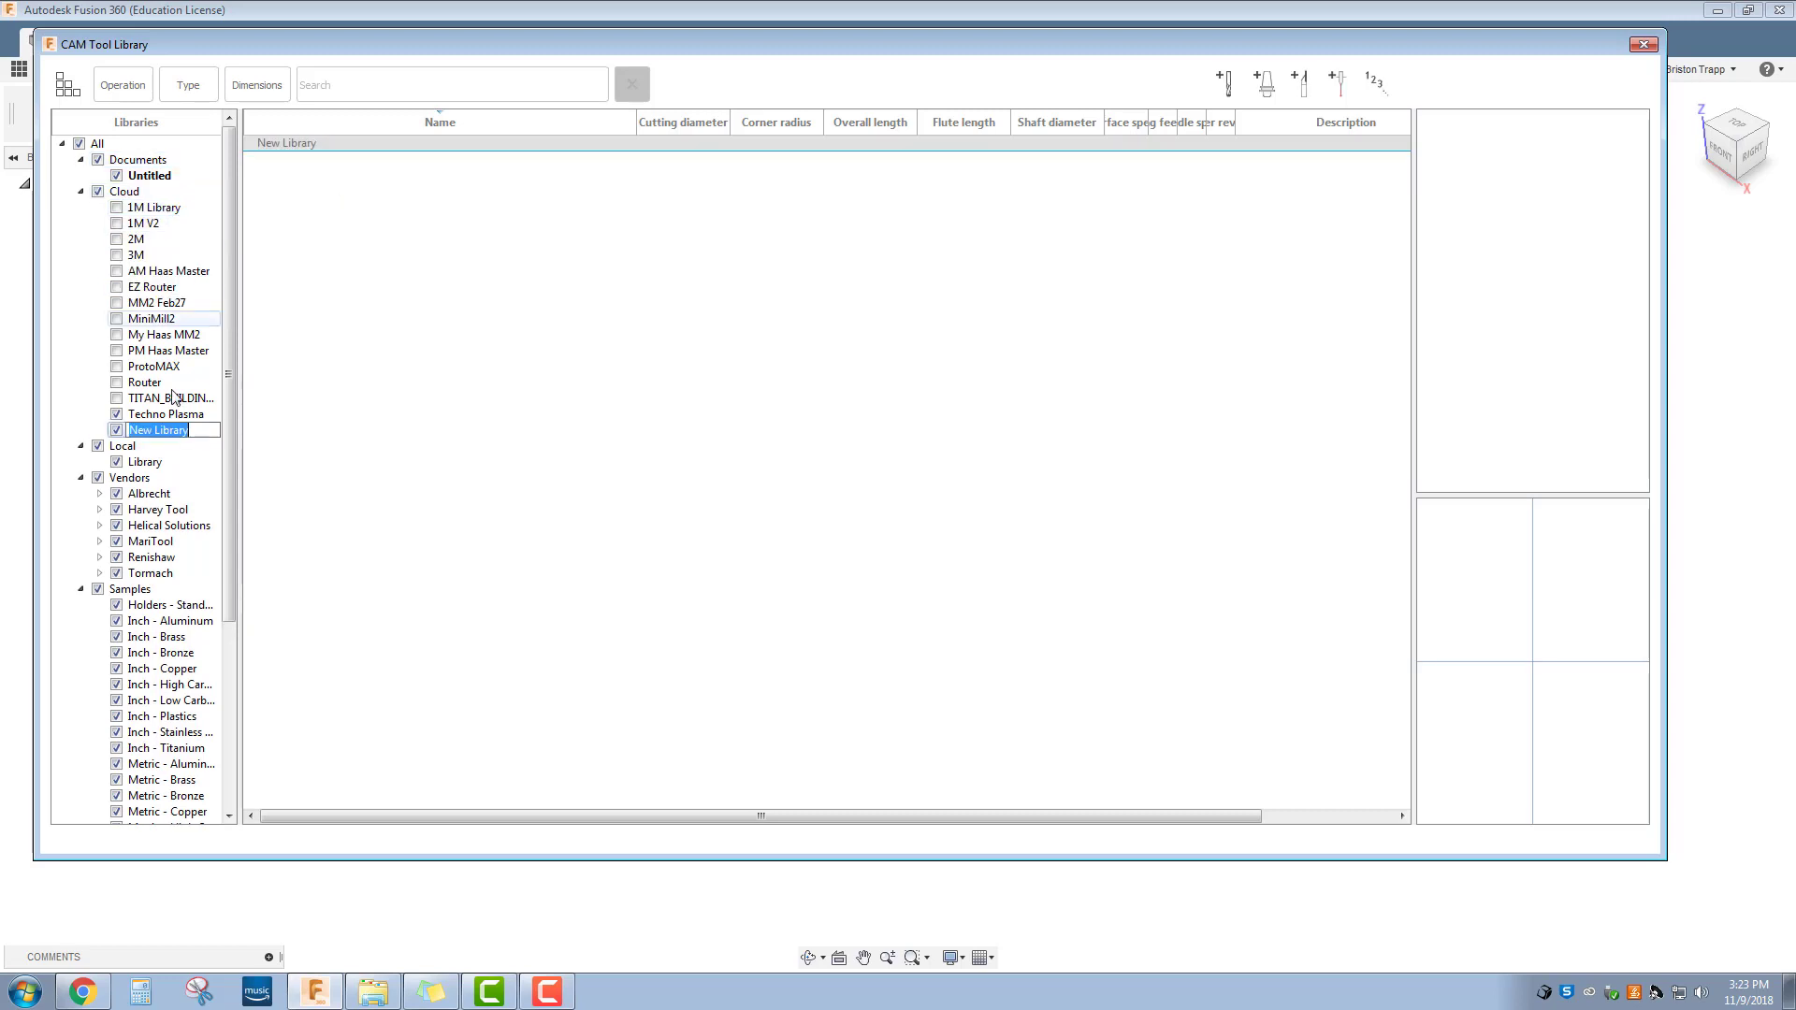
pyautogui.press('Return')
# Delete the newly added library from Cloud and confirm the deletion
pyautogui.rightClick(181, 435)
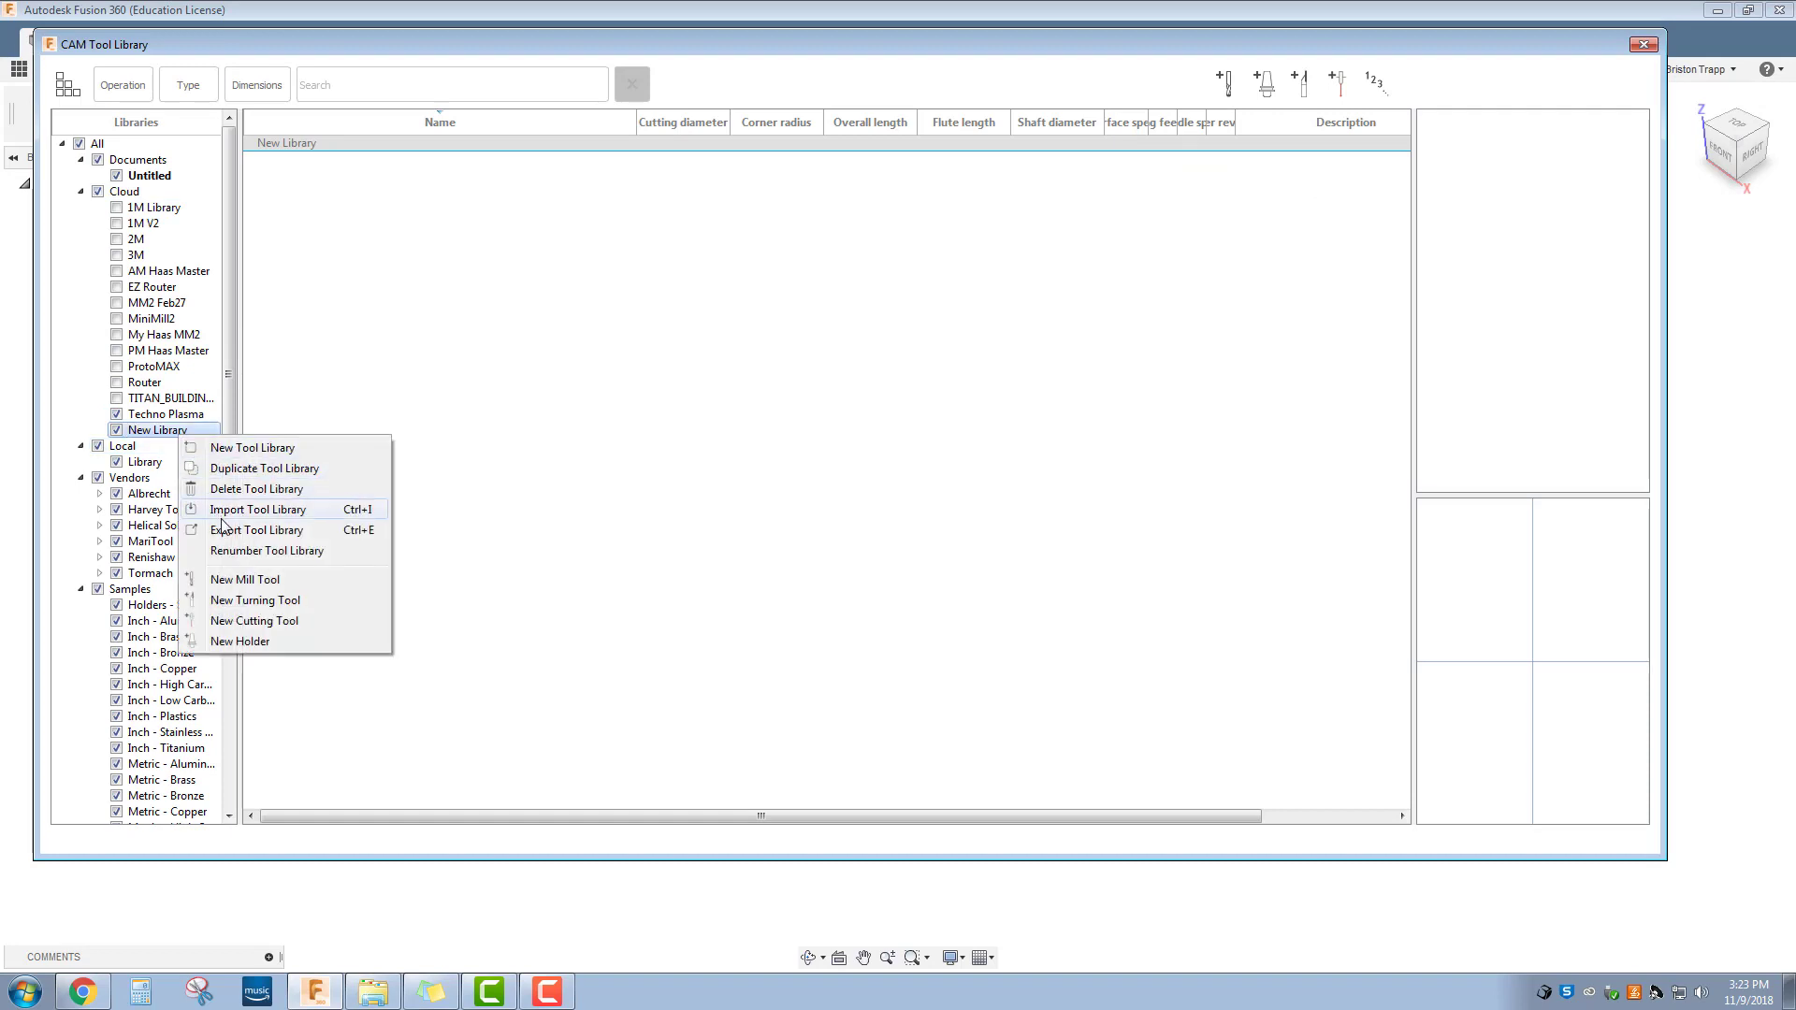
pyautogui.click(236, 489)
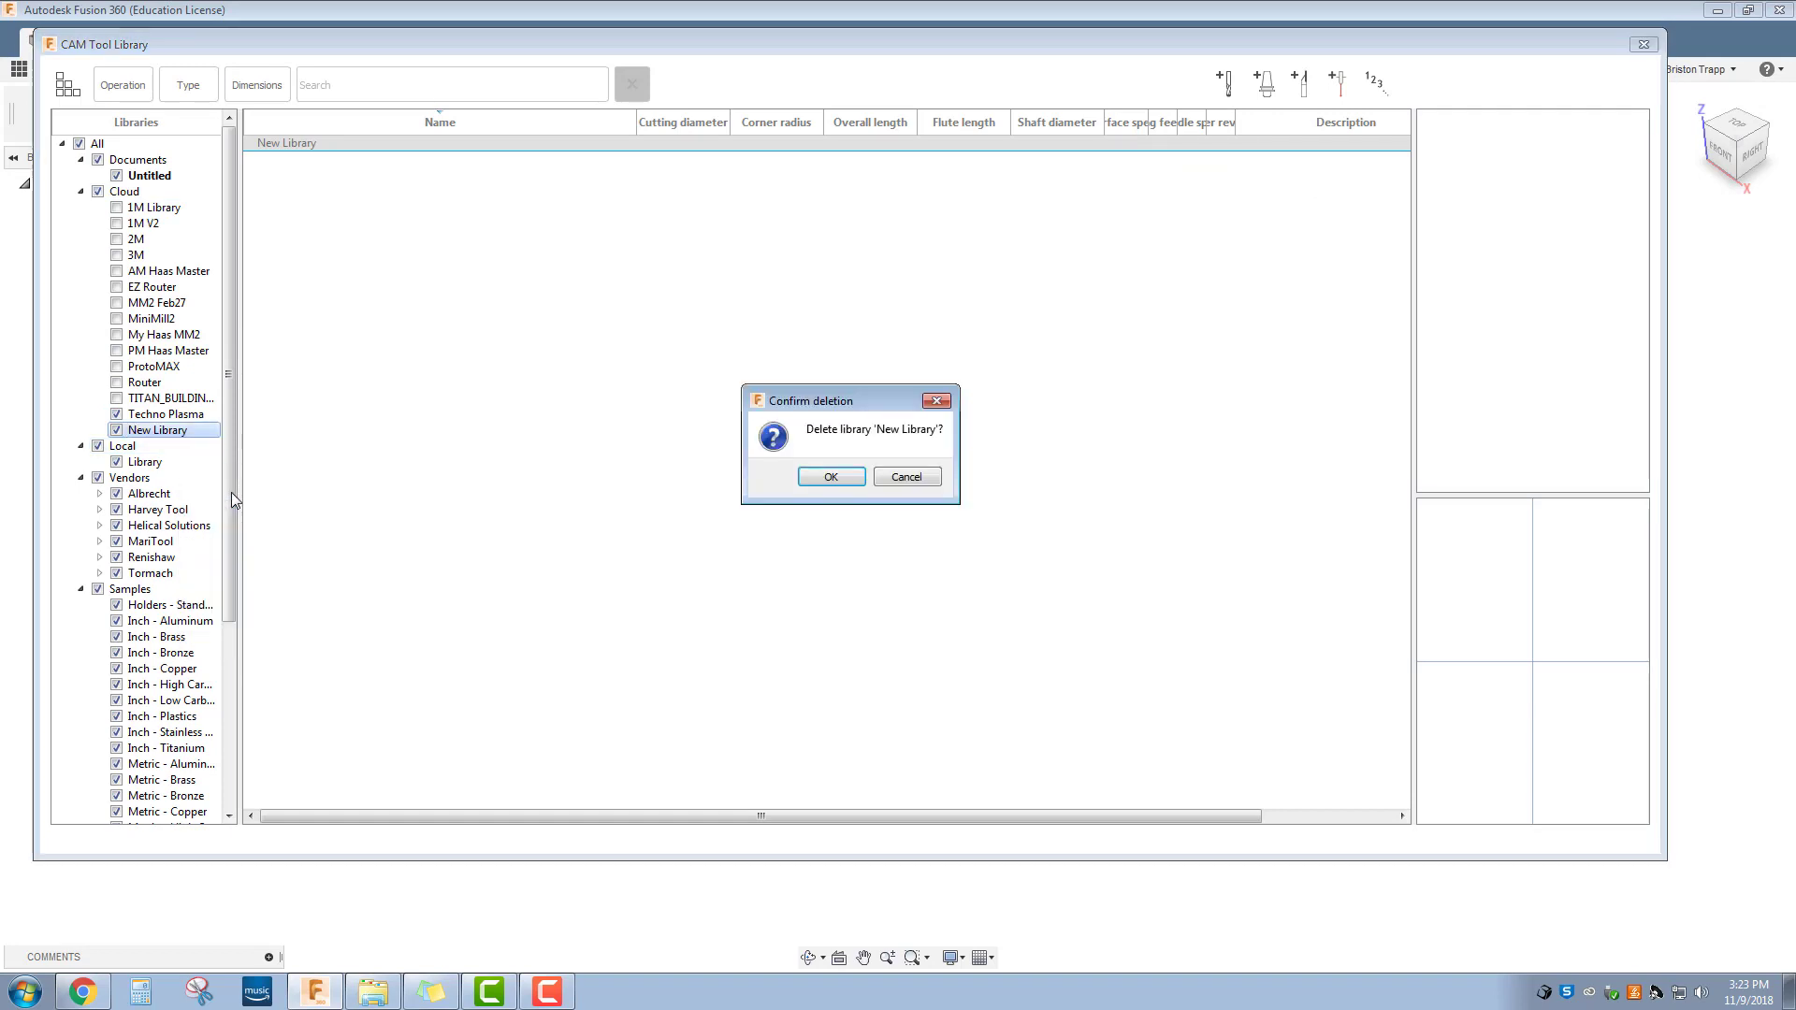
pyautogui.click(818, 481)
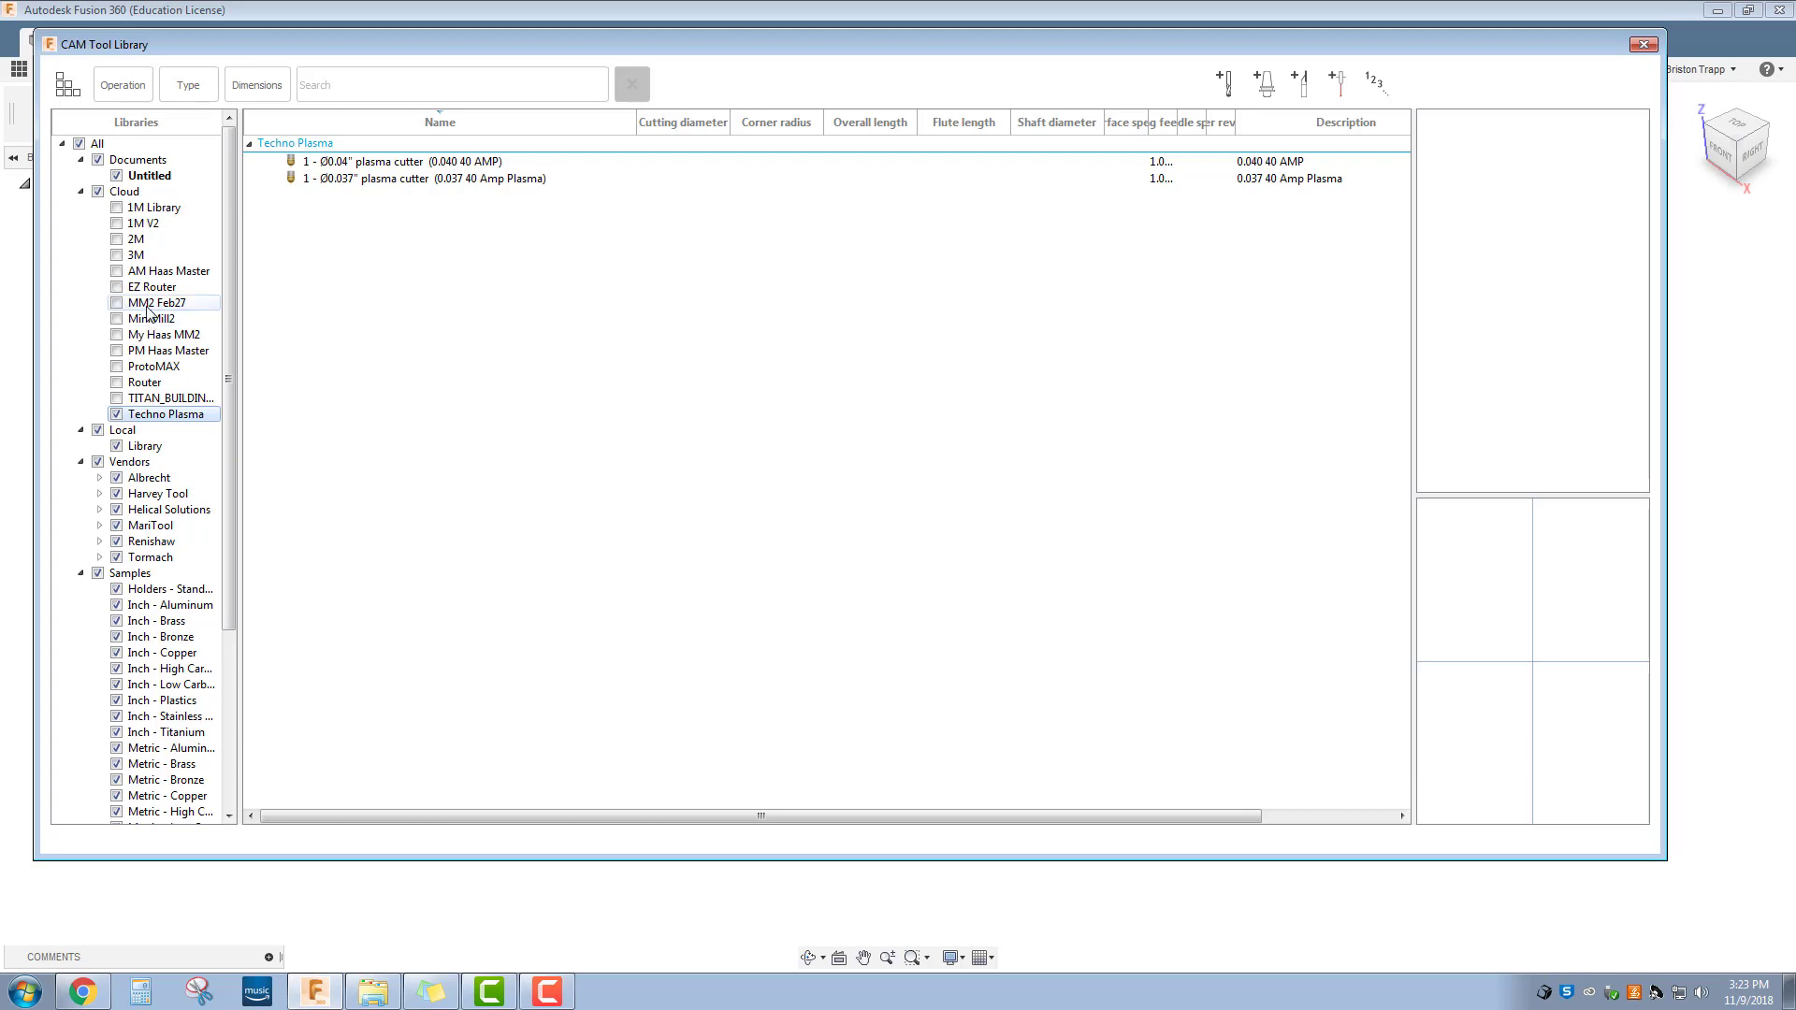
# Enable the EZ Router cloud library and disable the Techno Plasma library
pyautogui.click(152, 287)
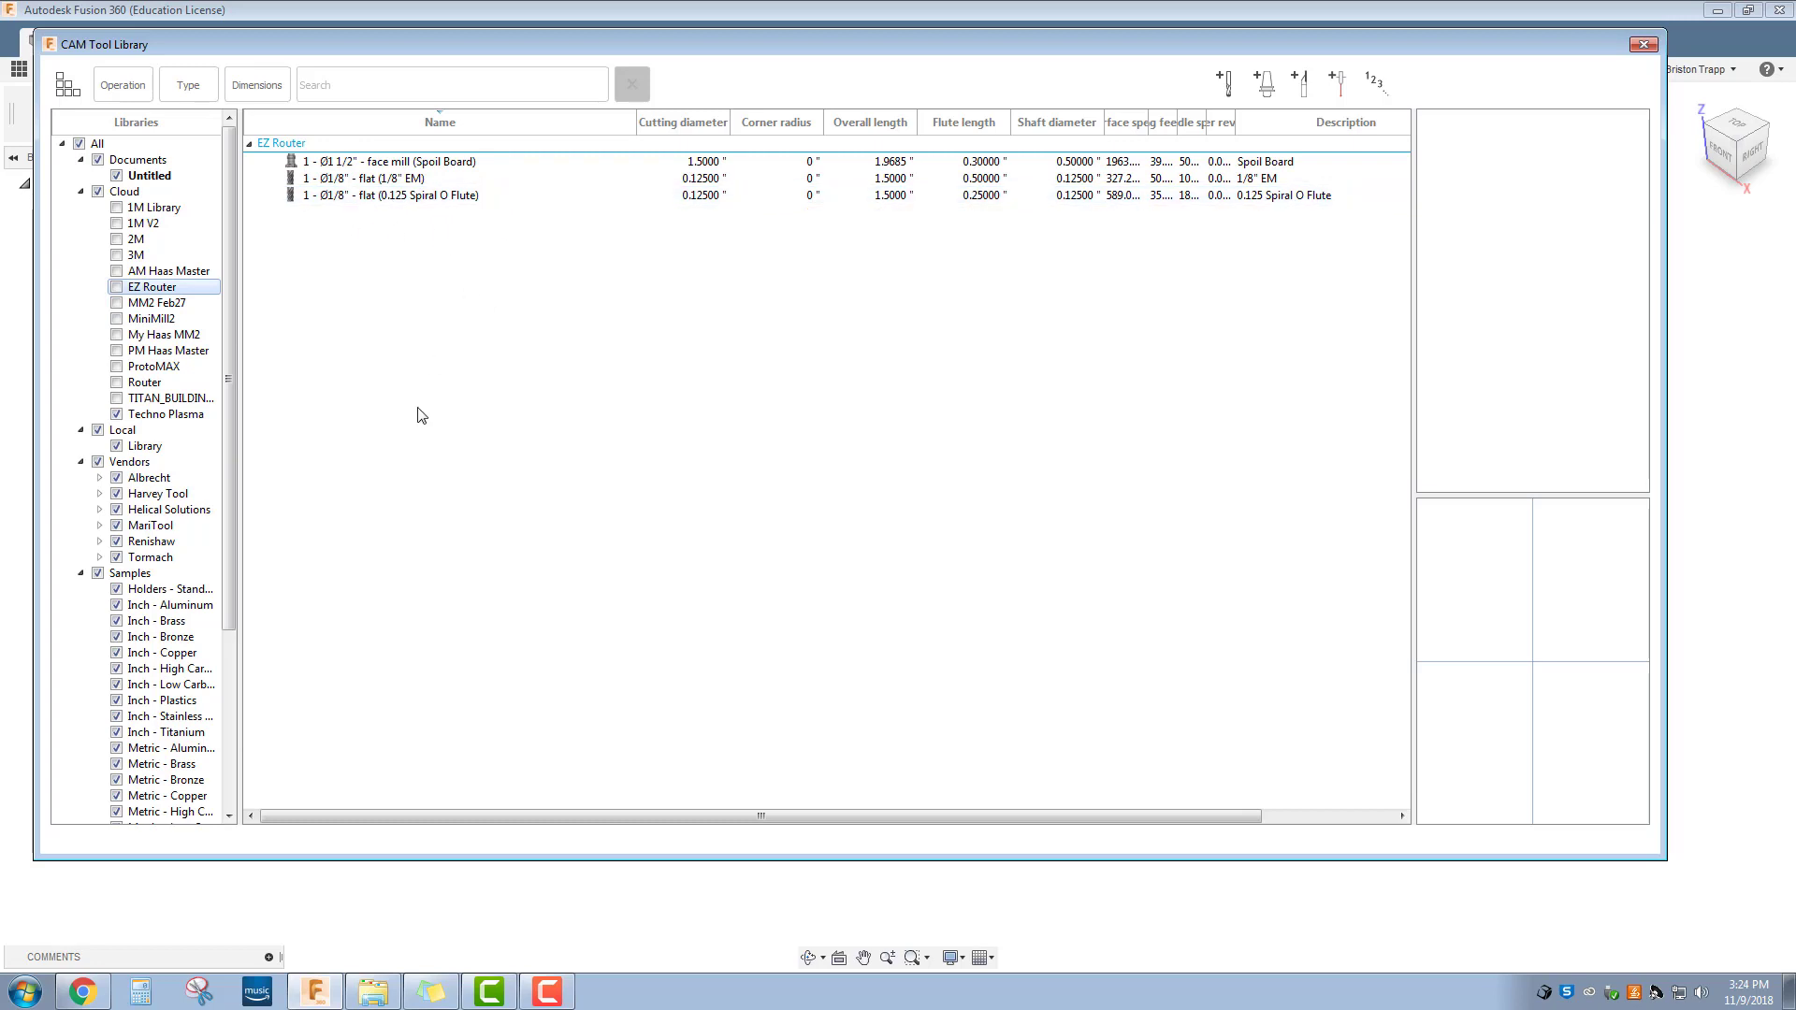
pyautogui.click(116, 287)
pyautogui.click(117, 414)
# Create a new mill tool in EZ Router with description "0.125 Spiral O Flute", vendor "Amana" and product ID 51471
pyautogui.click(1228, 84)
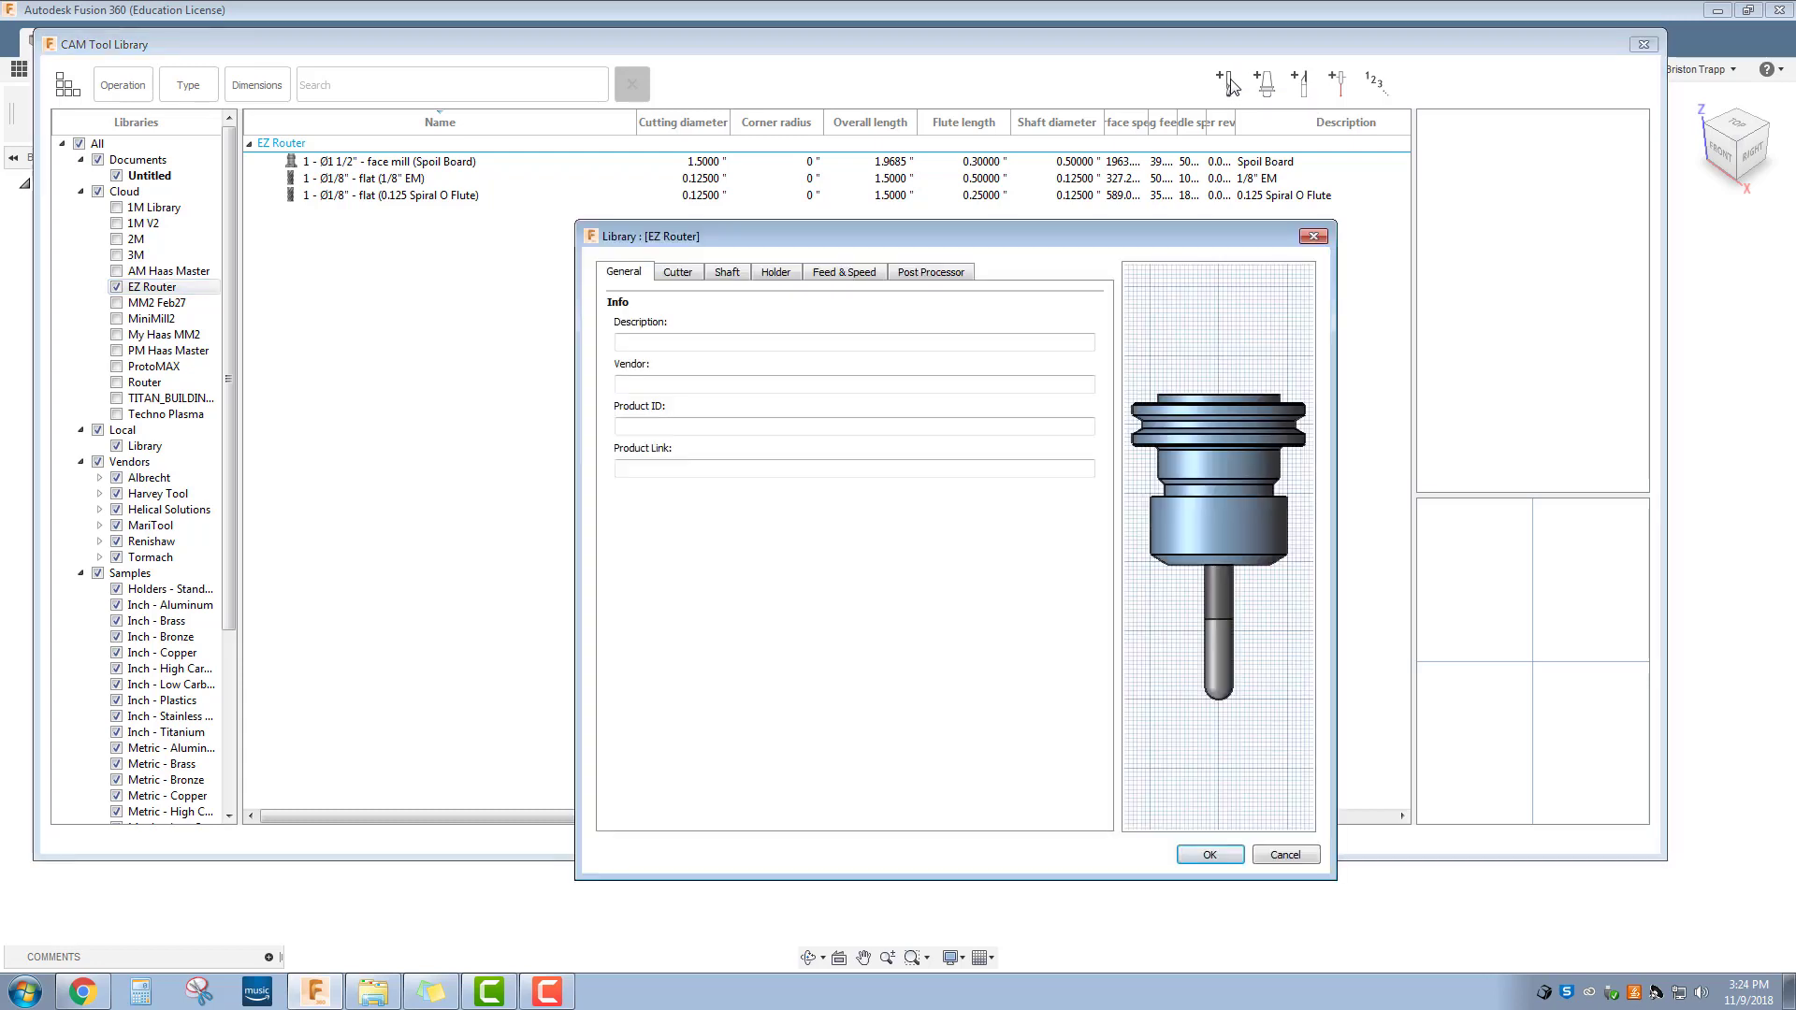
pyautogui.moveTo(929, 234); pyautogui.dragTo(911, 187)
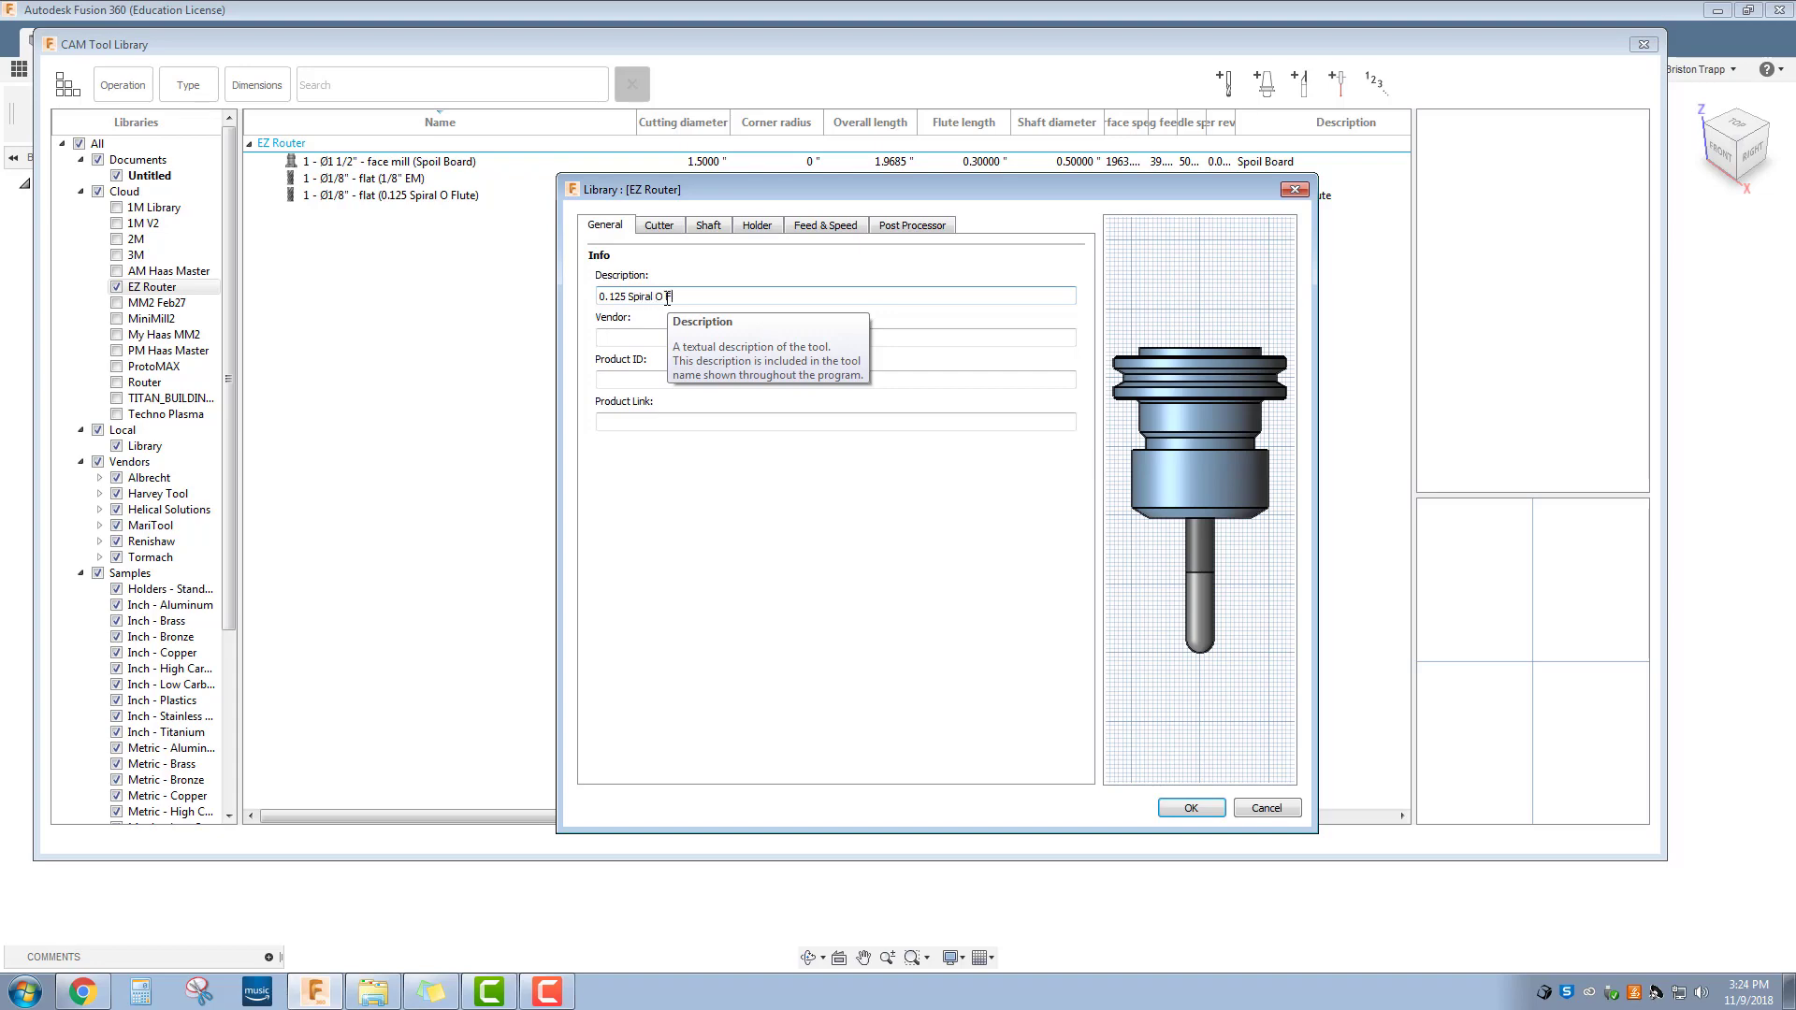
pyautogui.press('Tab')
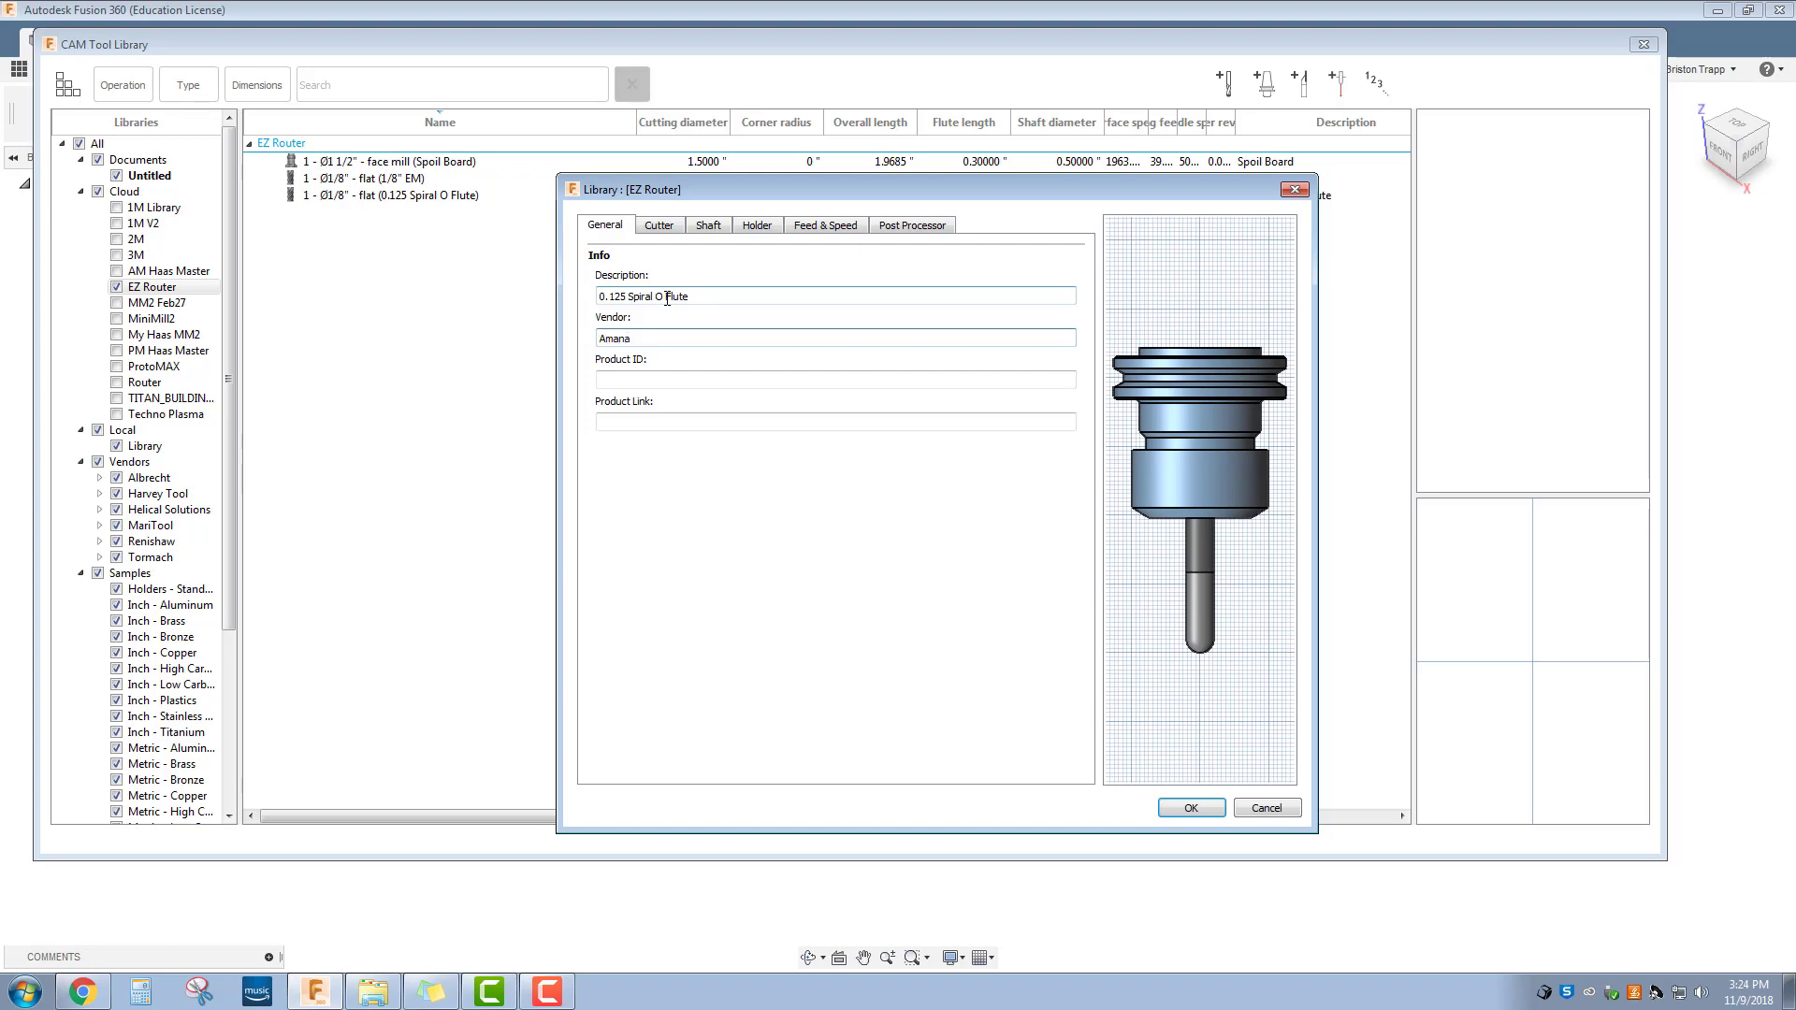
pyautogui.click(666, 379)
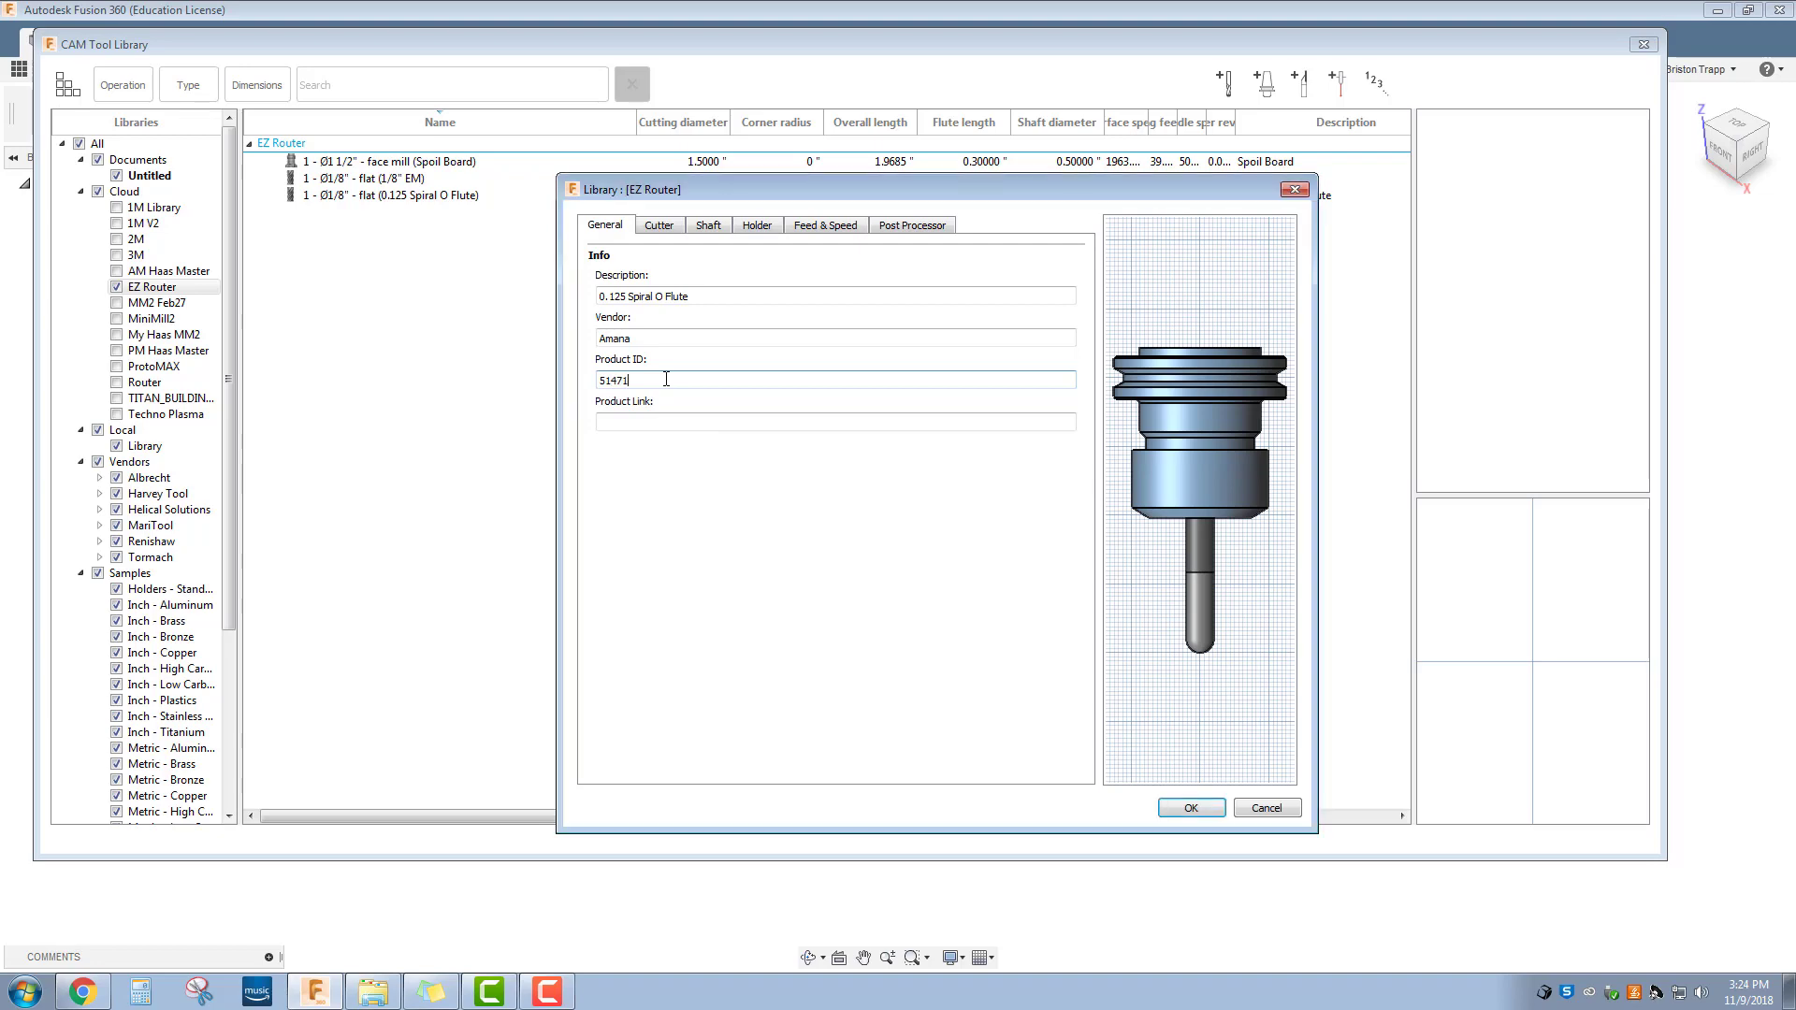
# Copy the ToolsToday product page address from Chrome and paste it as the new tool's product link in Fusion 360
pyautogui.click(82, 991)
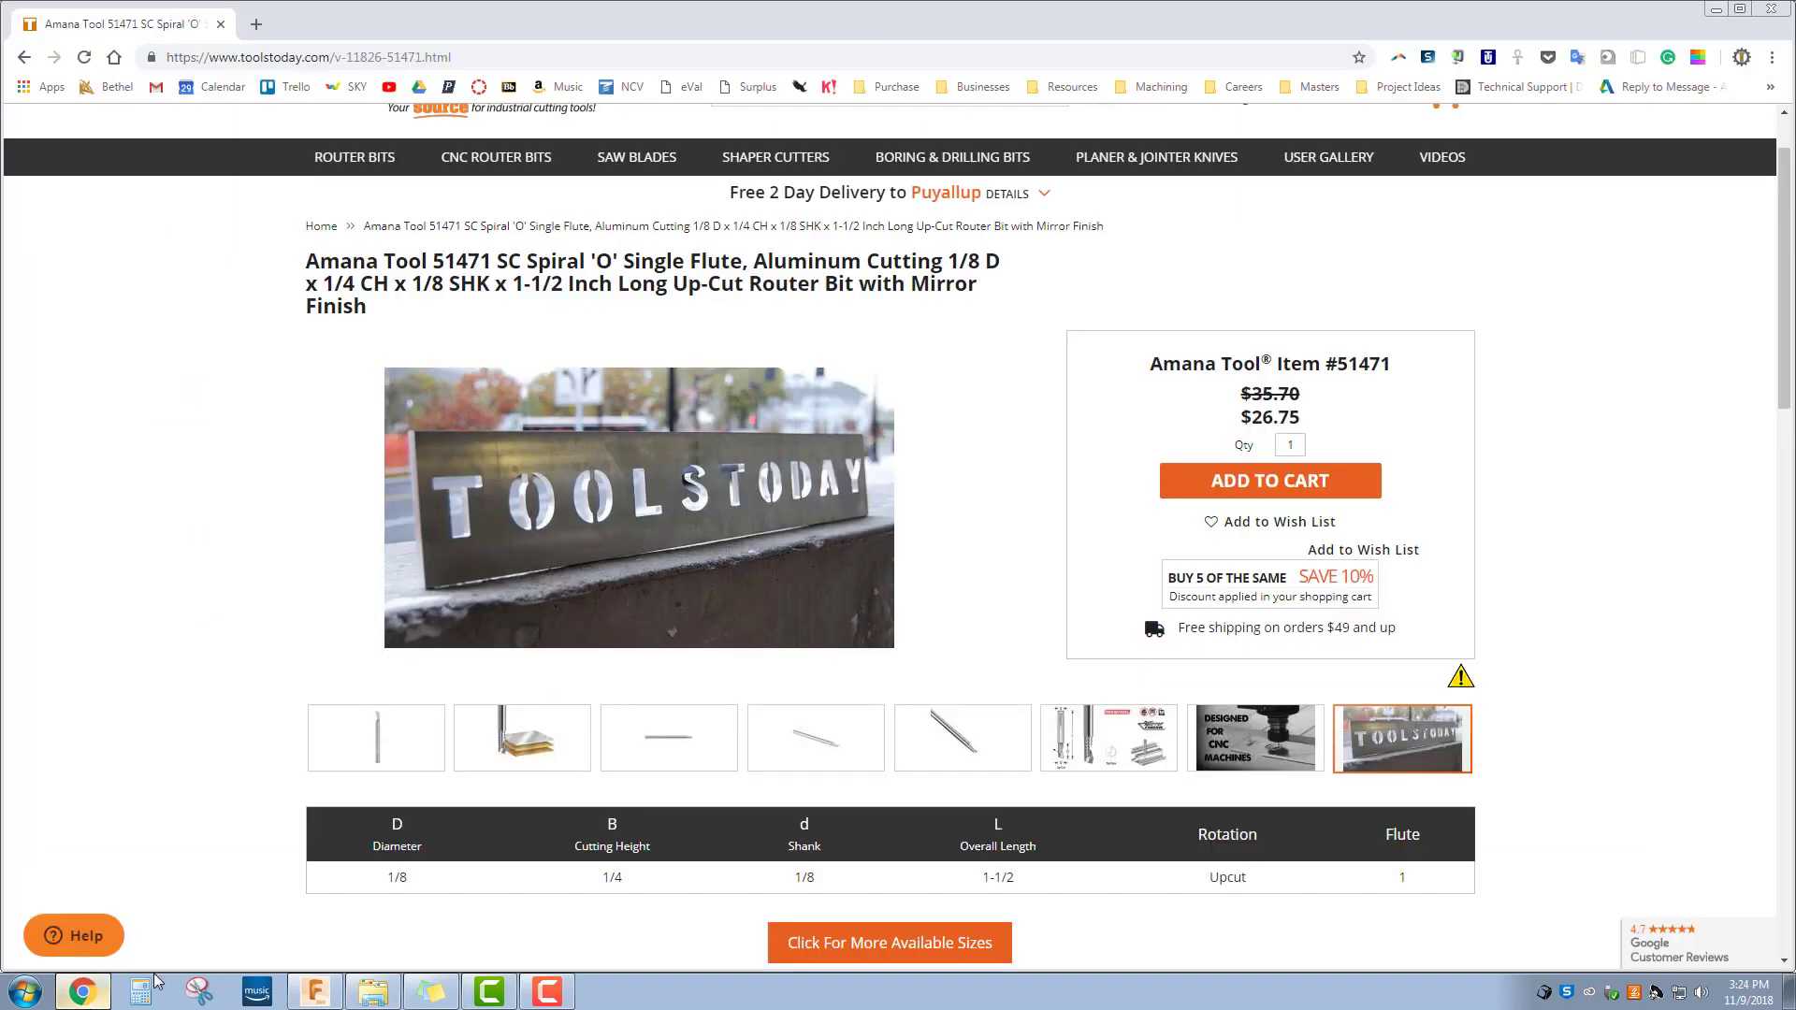
pyautogui.click(594, 57)
pyautogui.hotkey('ctrl', 'c')
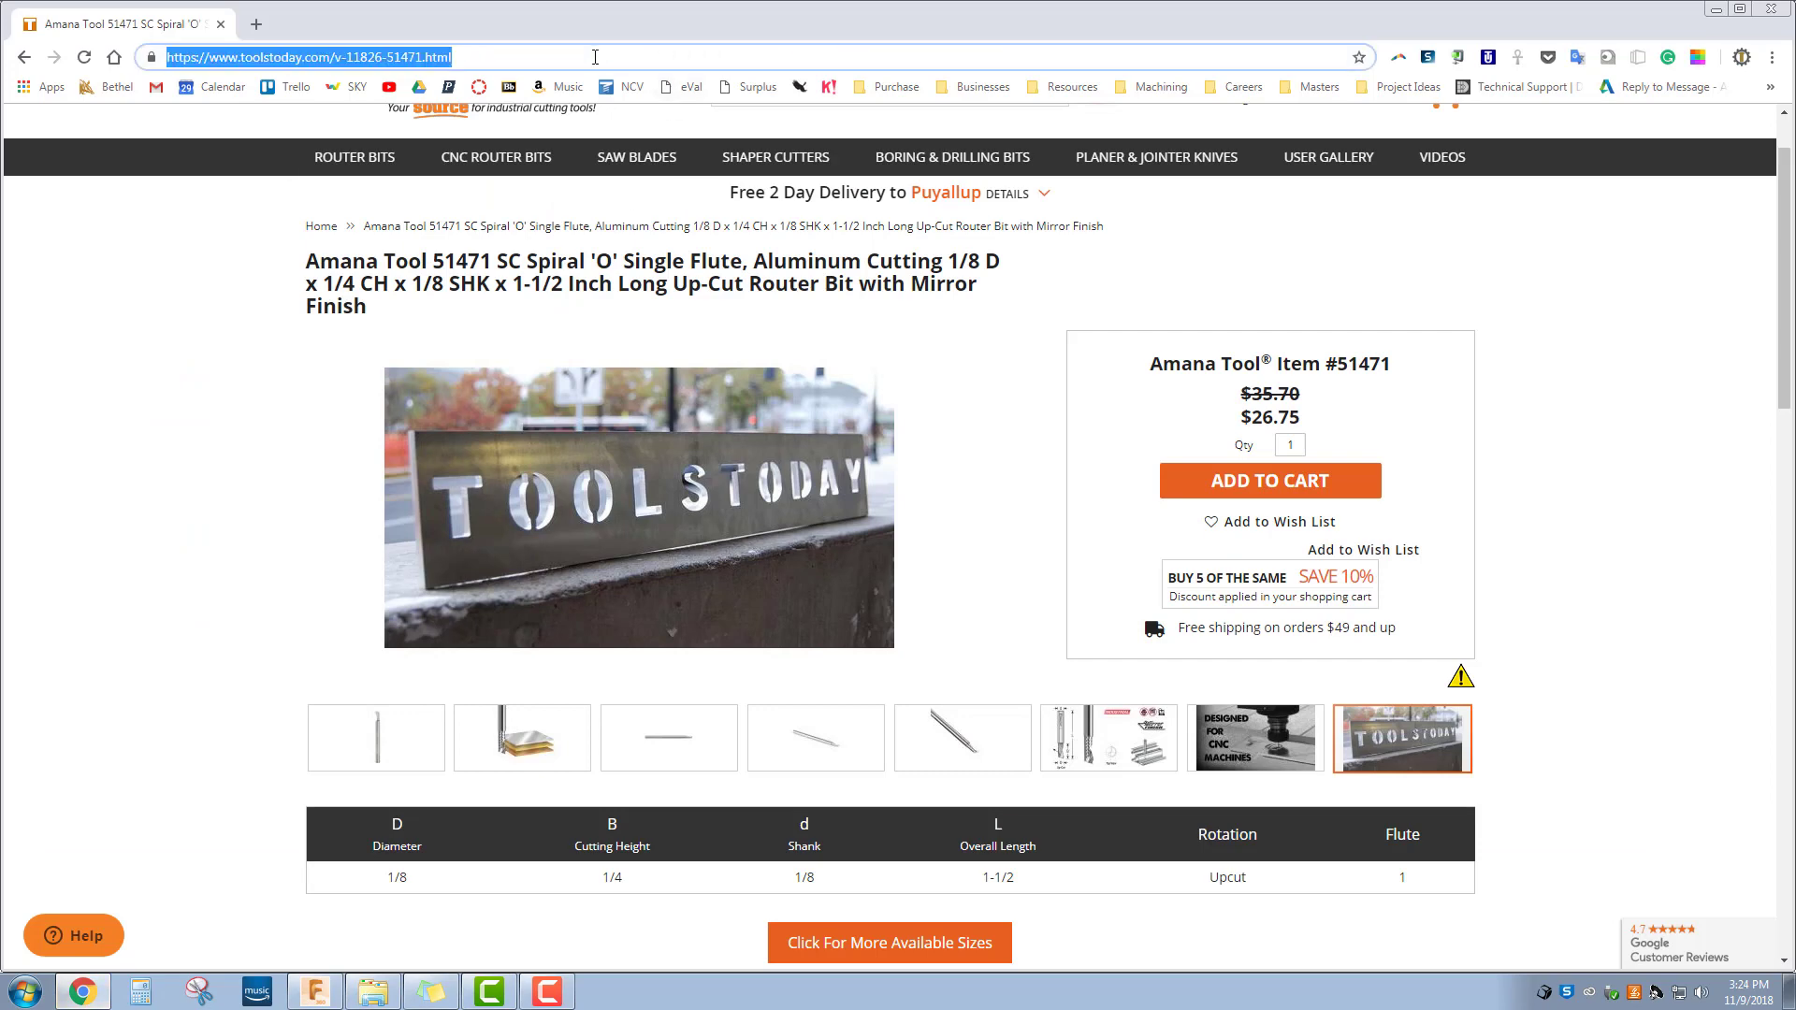
pyautogui.hotkey('alt', 'Tab')
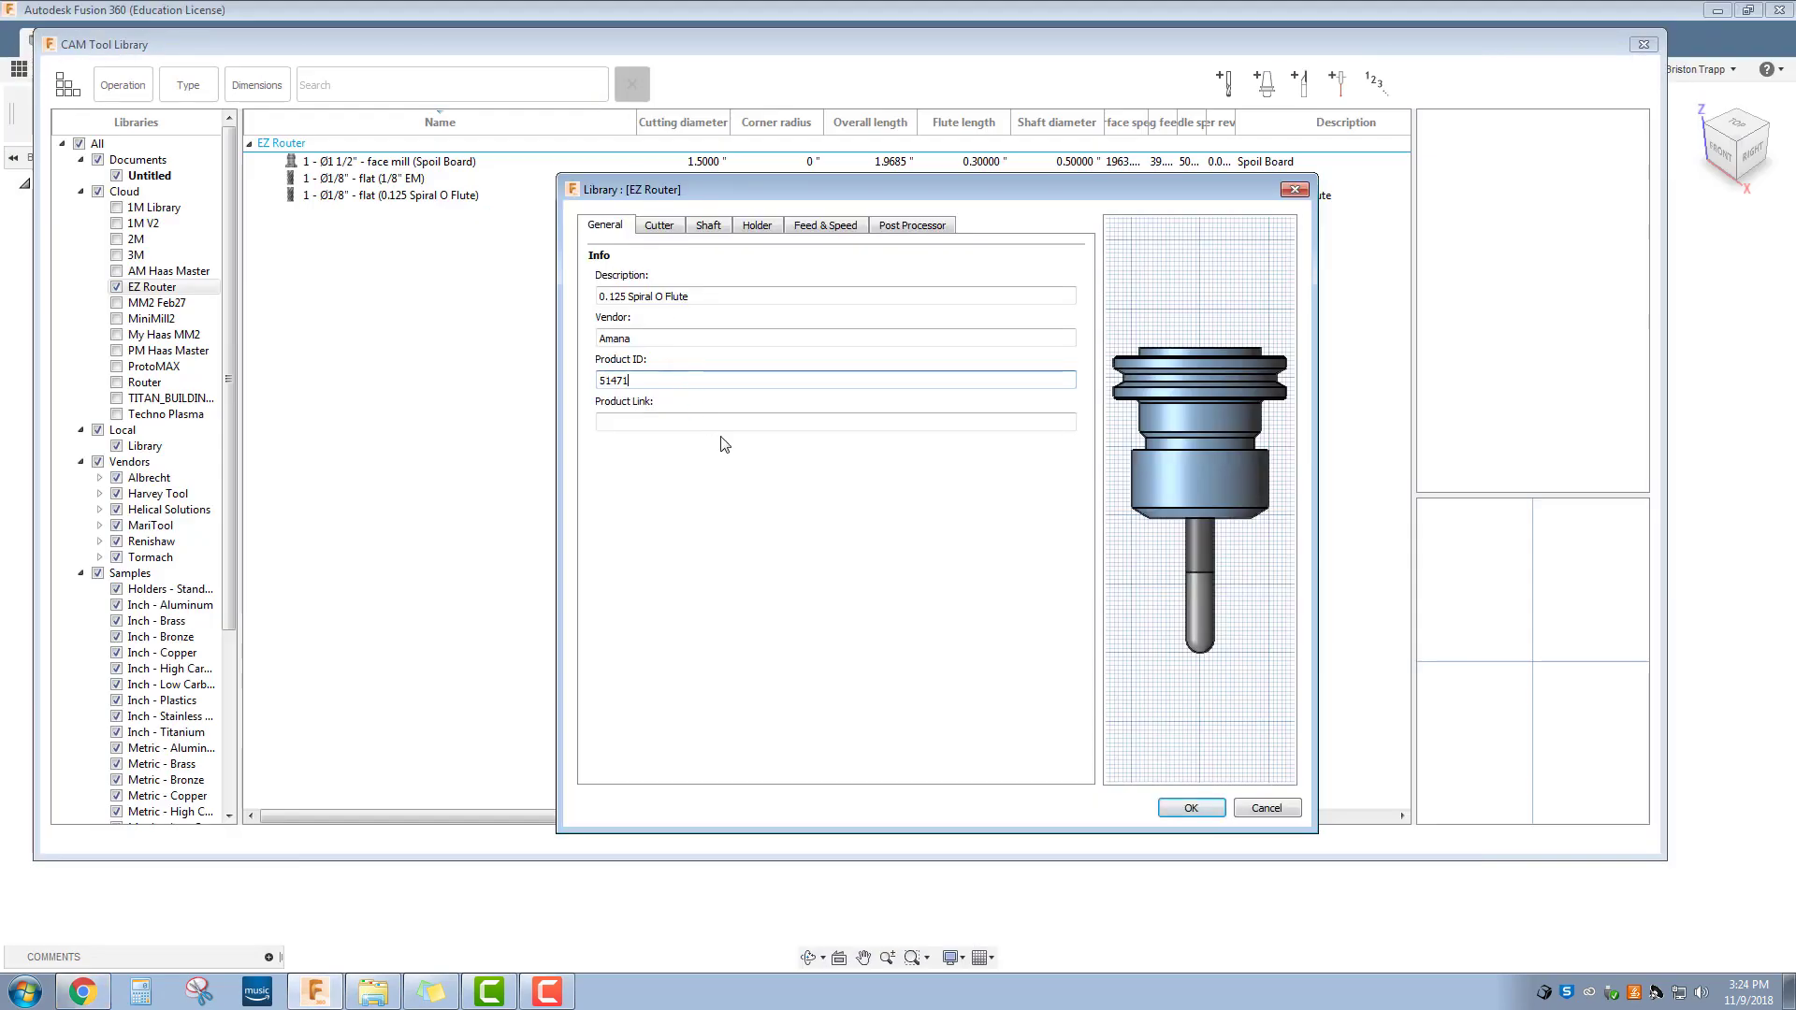
pyautogui.click(706, 422)
pyautogui.hotkey('ctrl', 'v')
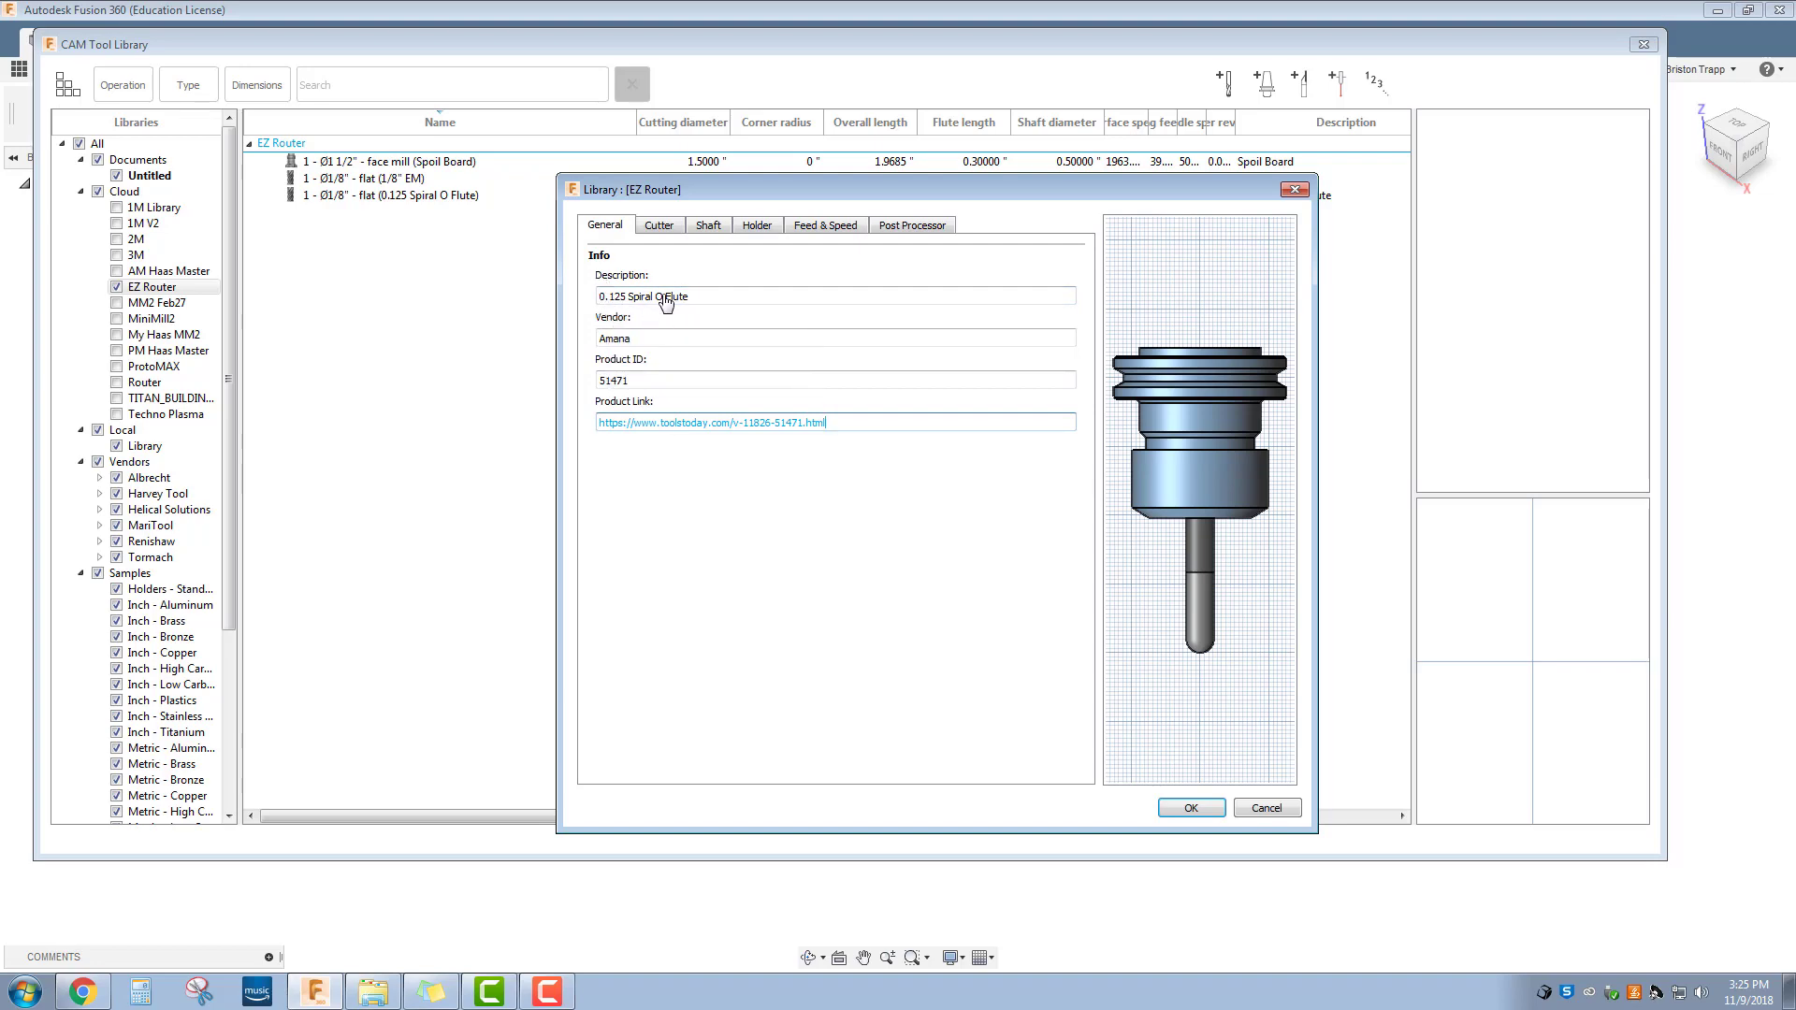
# Define the cutter as a flat end mill with 1 flute and carbide material
pyautogui.click(658, 227)
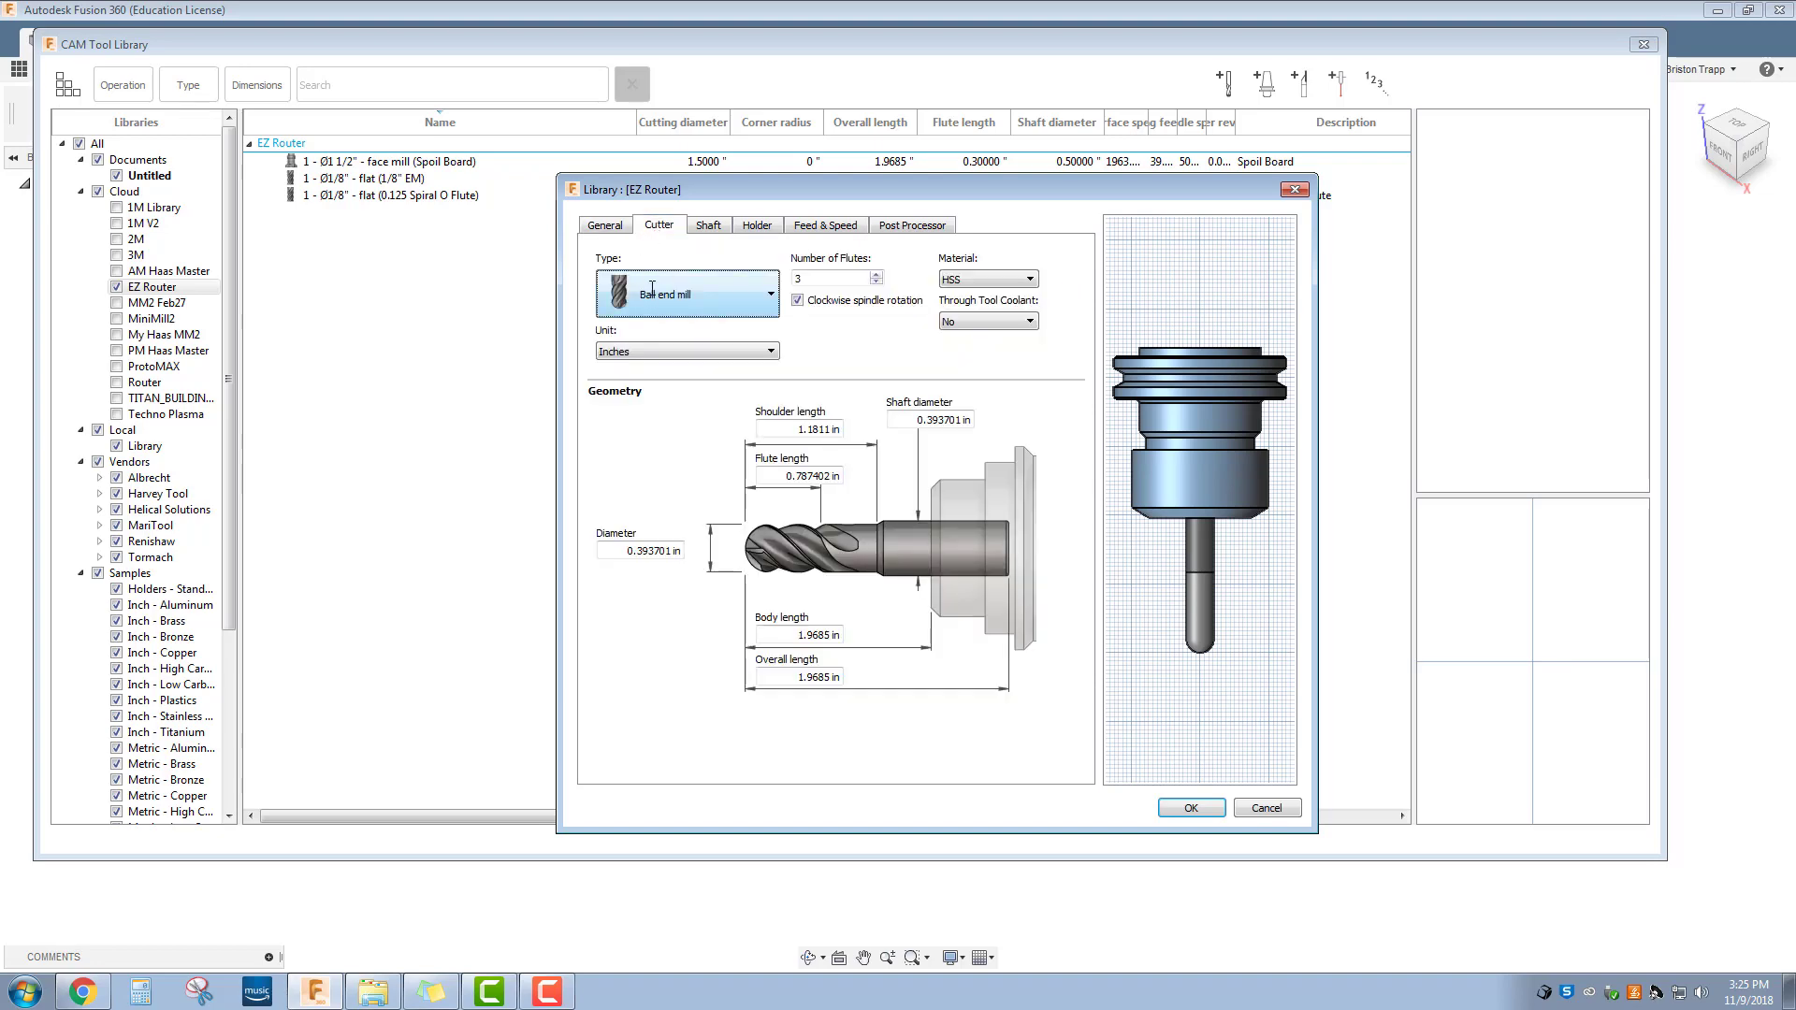
pyautogui.click(687, 312)
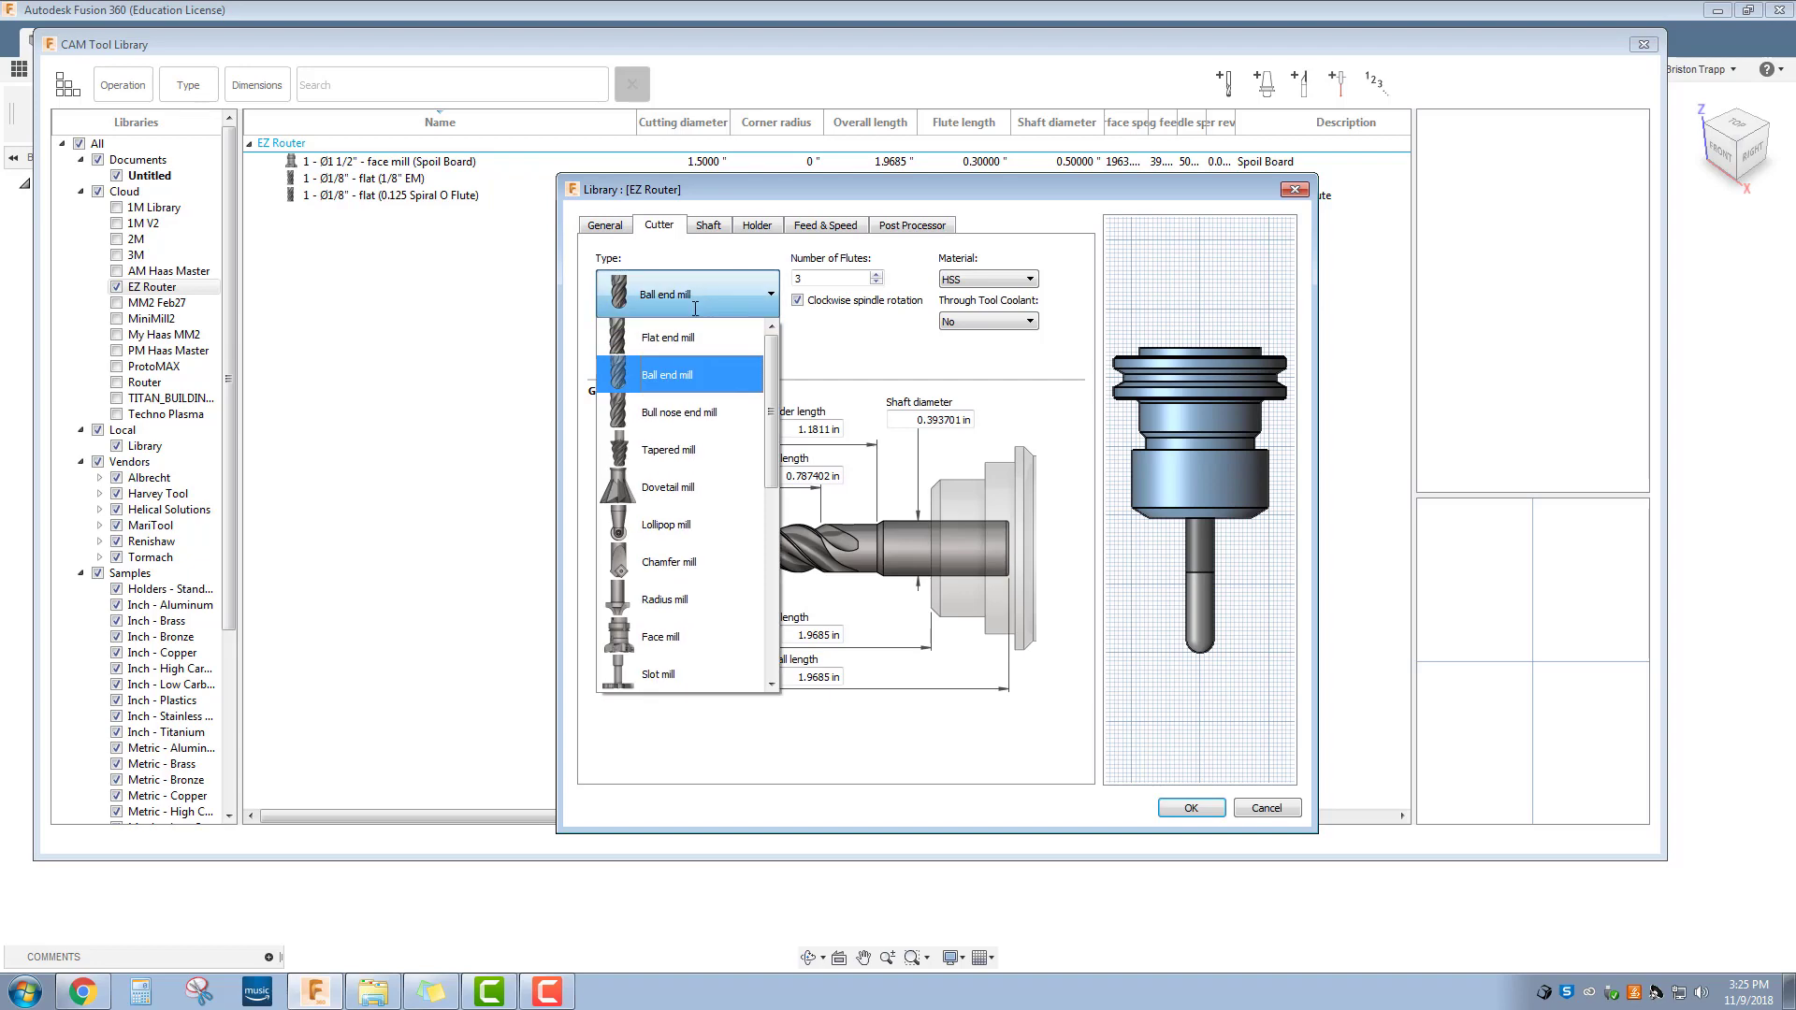
pyautogui.click(676, 337)
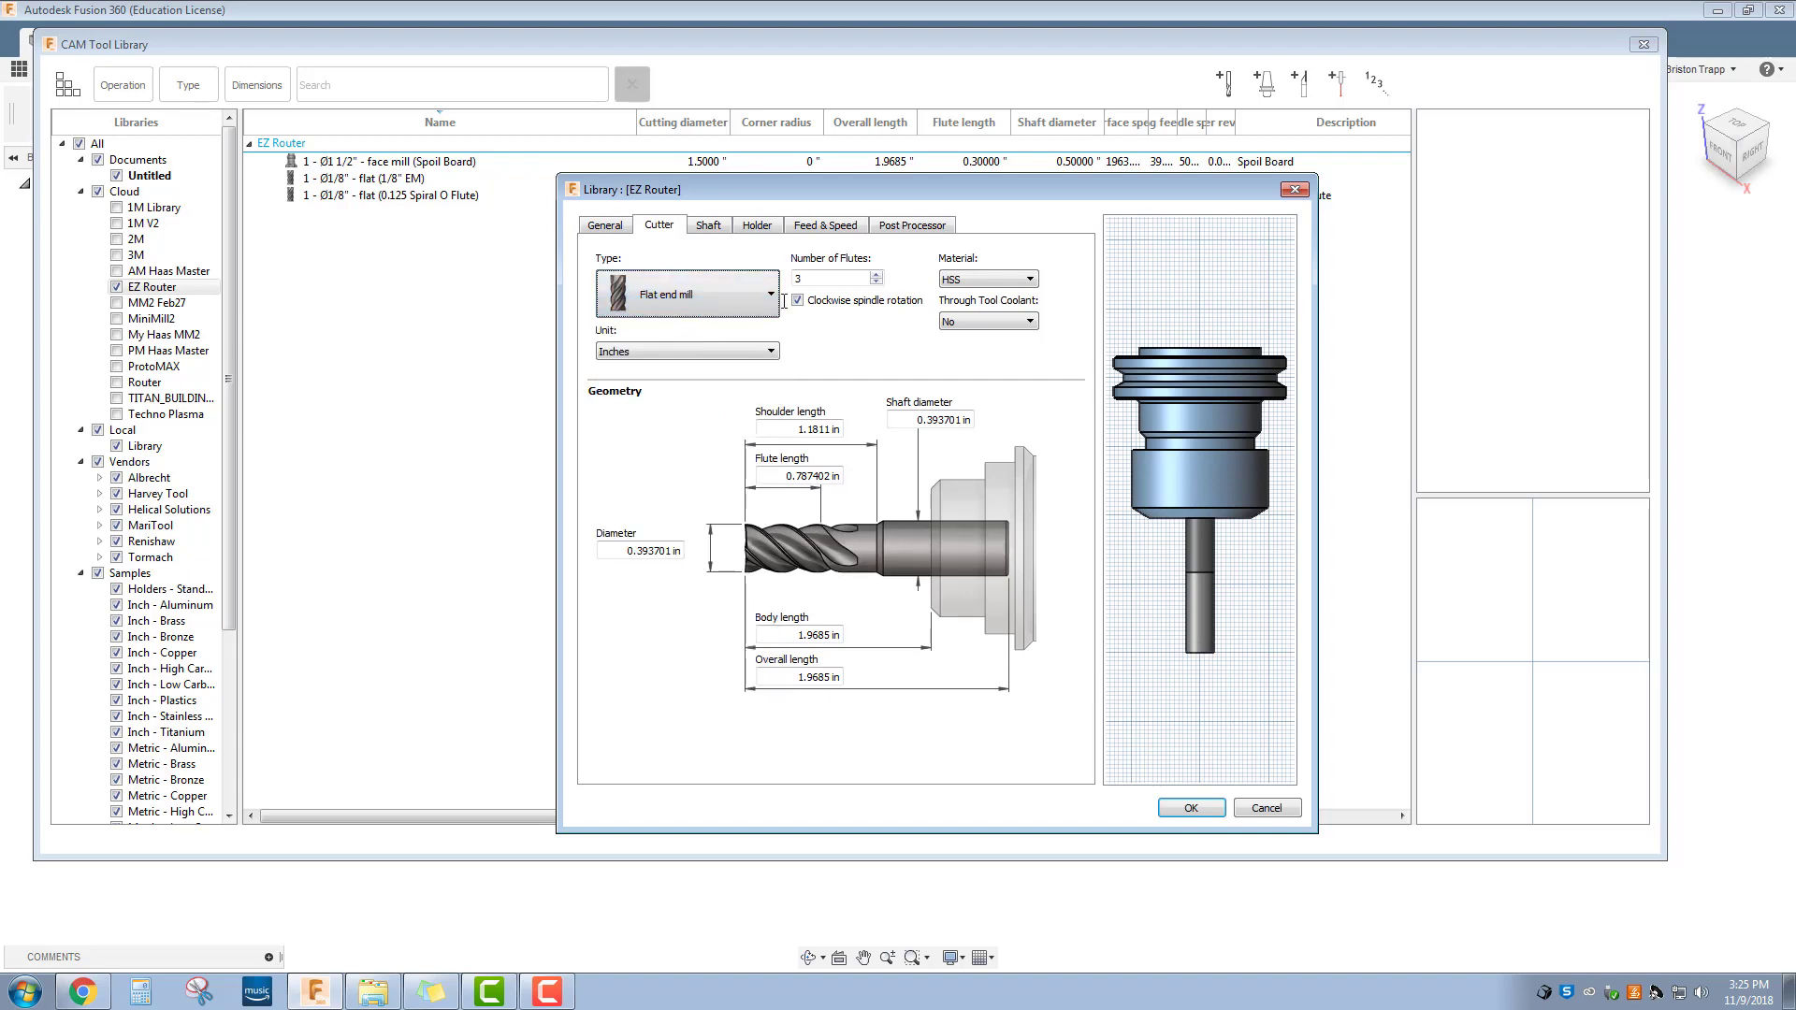
pyautogui.doubleClick(875, 278)
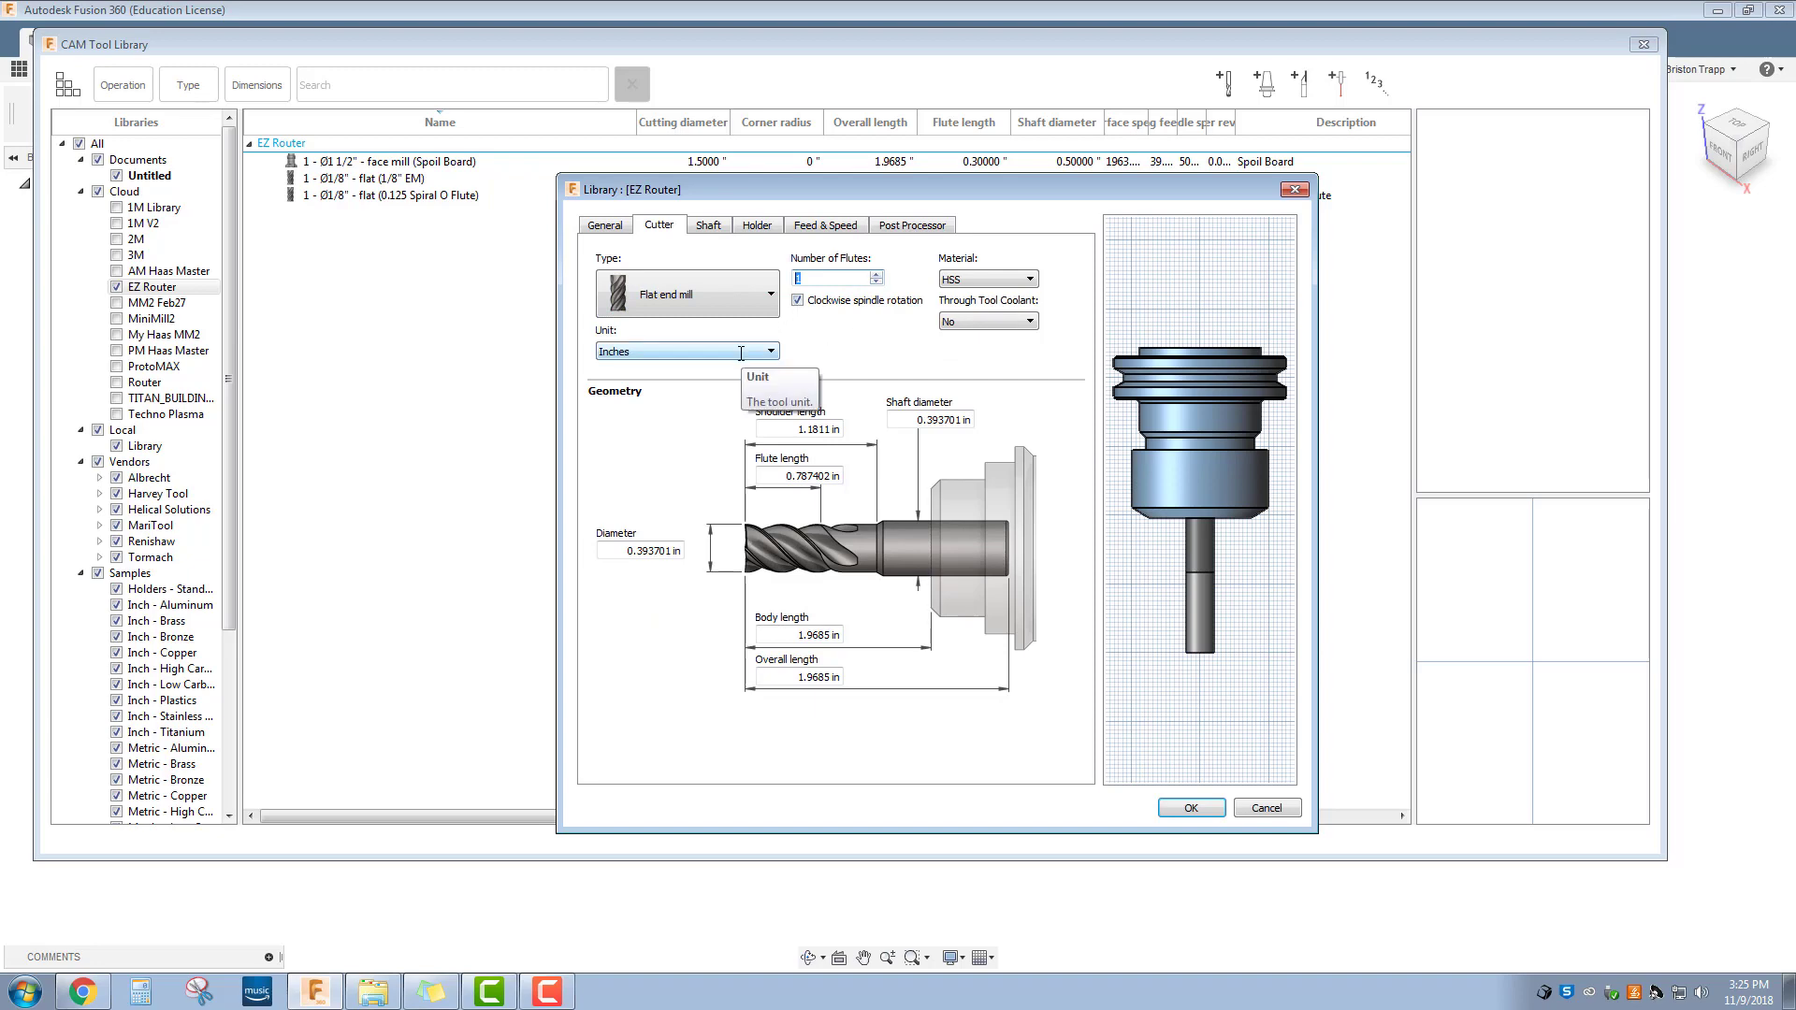
pyautogui.click(1024, 279)
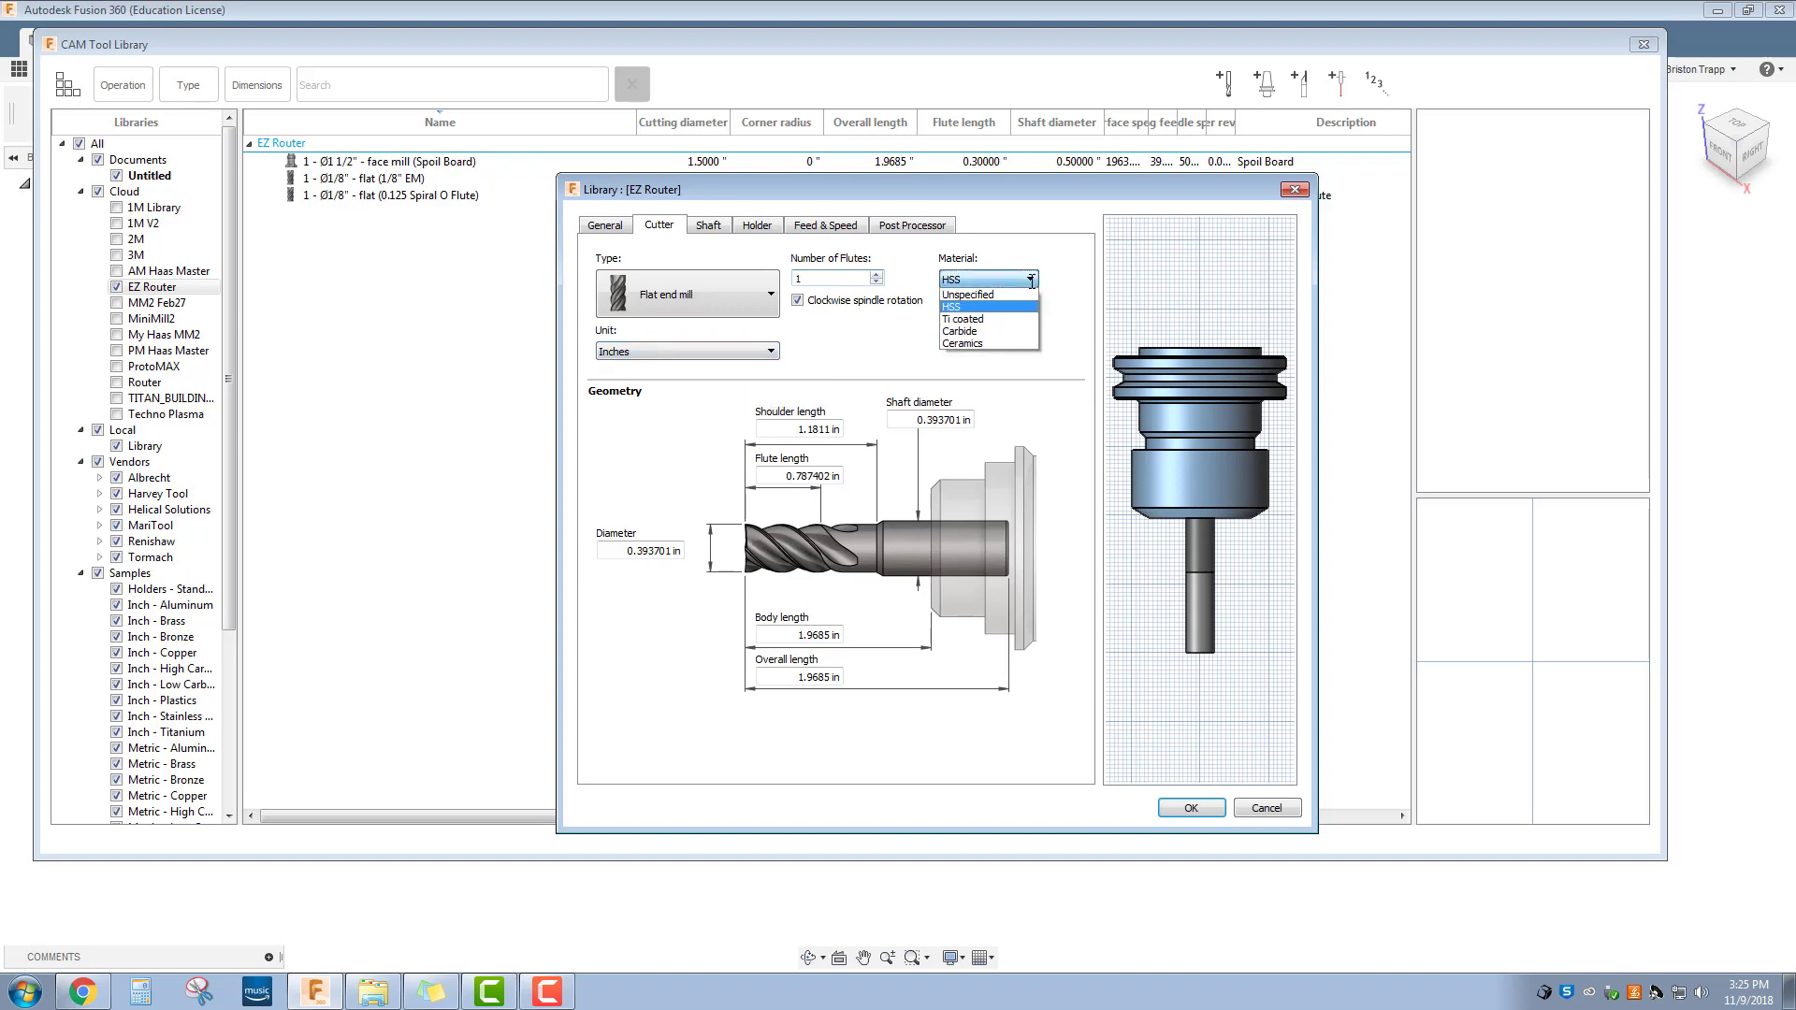
pyautogui.click(1007, 332)
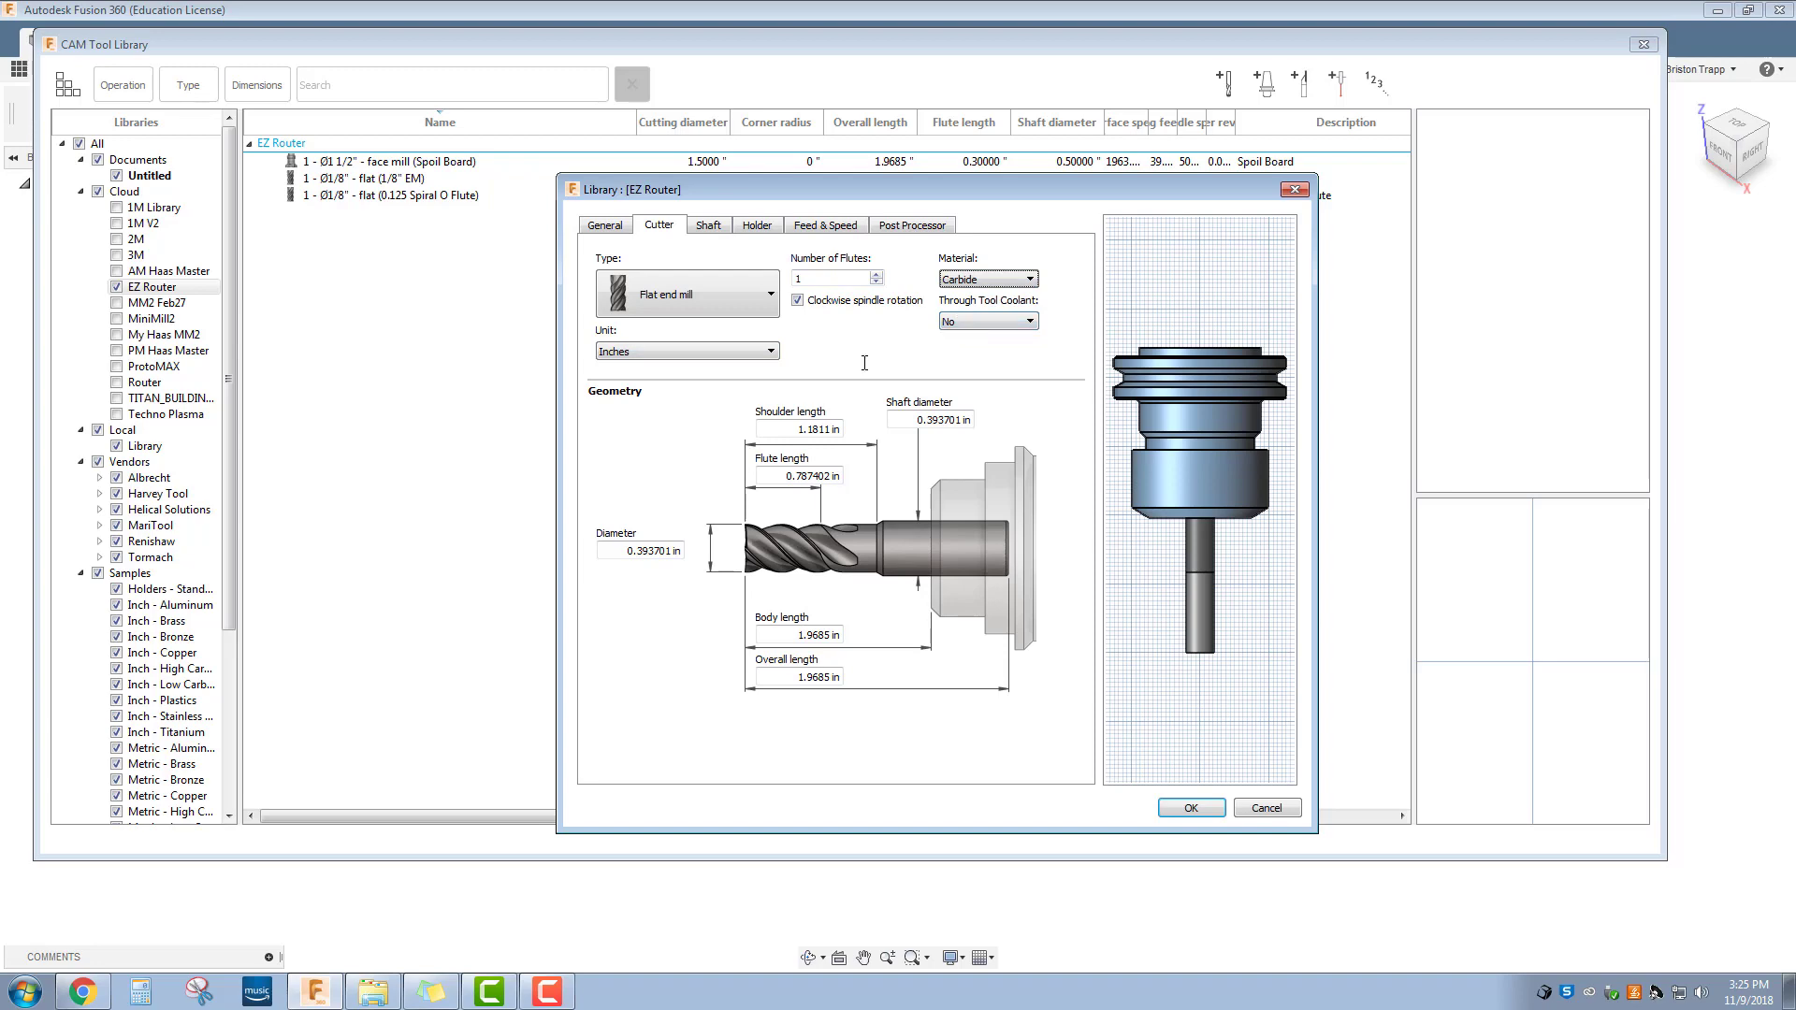
# Set the cutter diameter to 0.125 in and check the flute length, shoulder length and shaft diameter
pyautogui.moveTo(619, 550); pyautogui.dragTo(696, 564)
pyautogui.write('0')
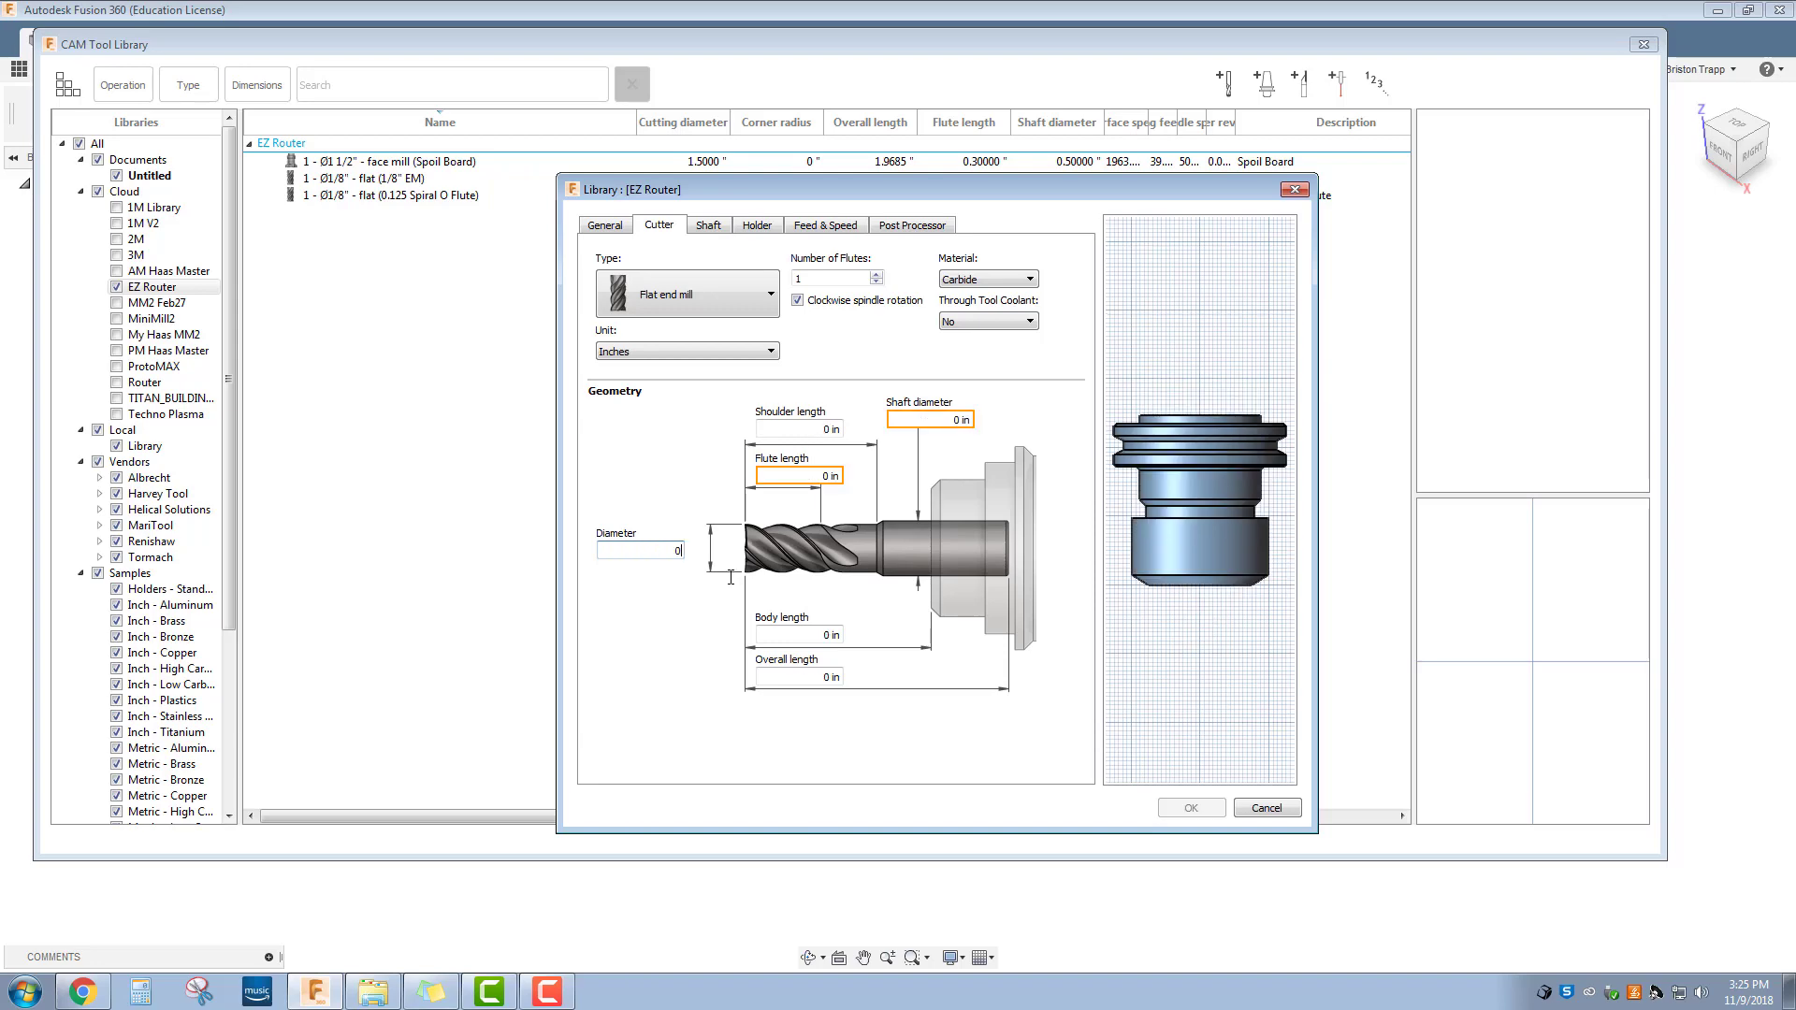
pyautogui.write('.125')
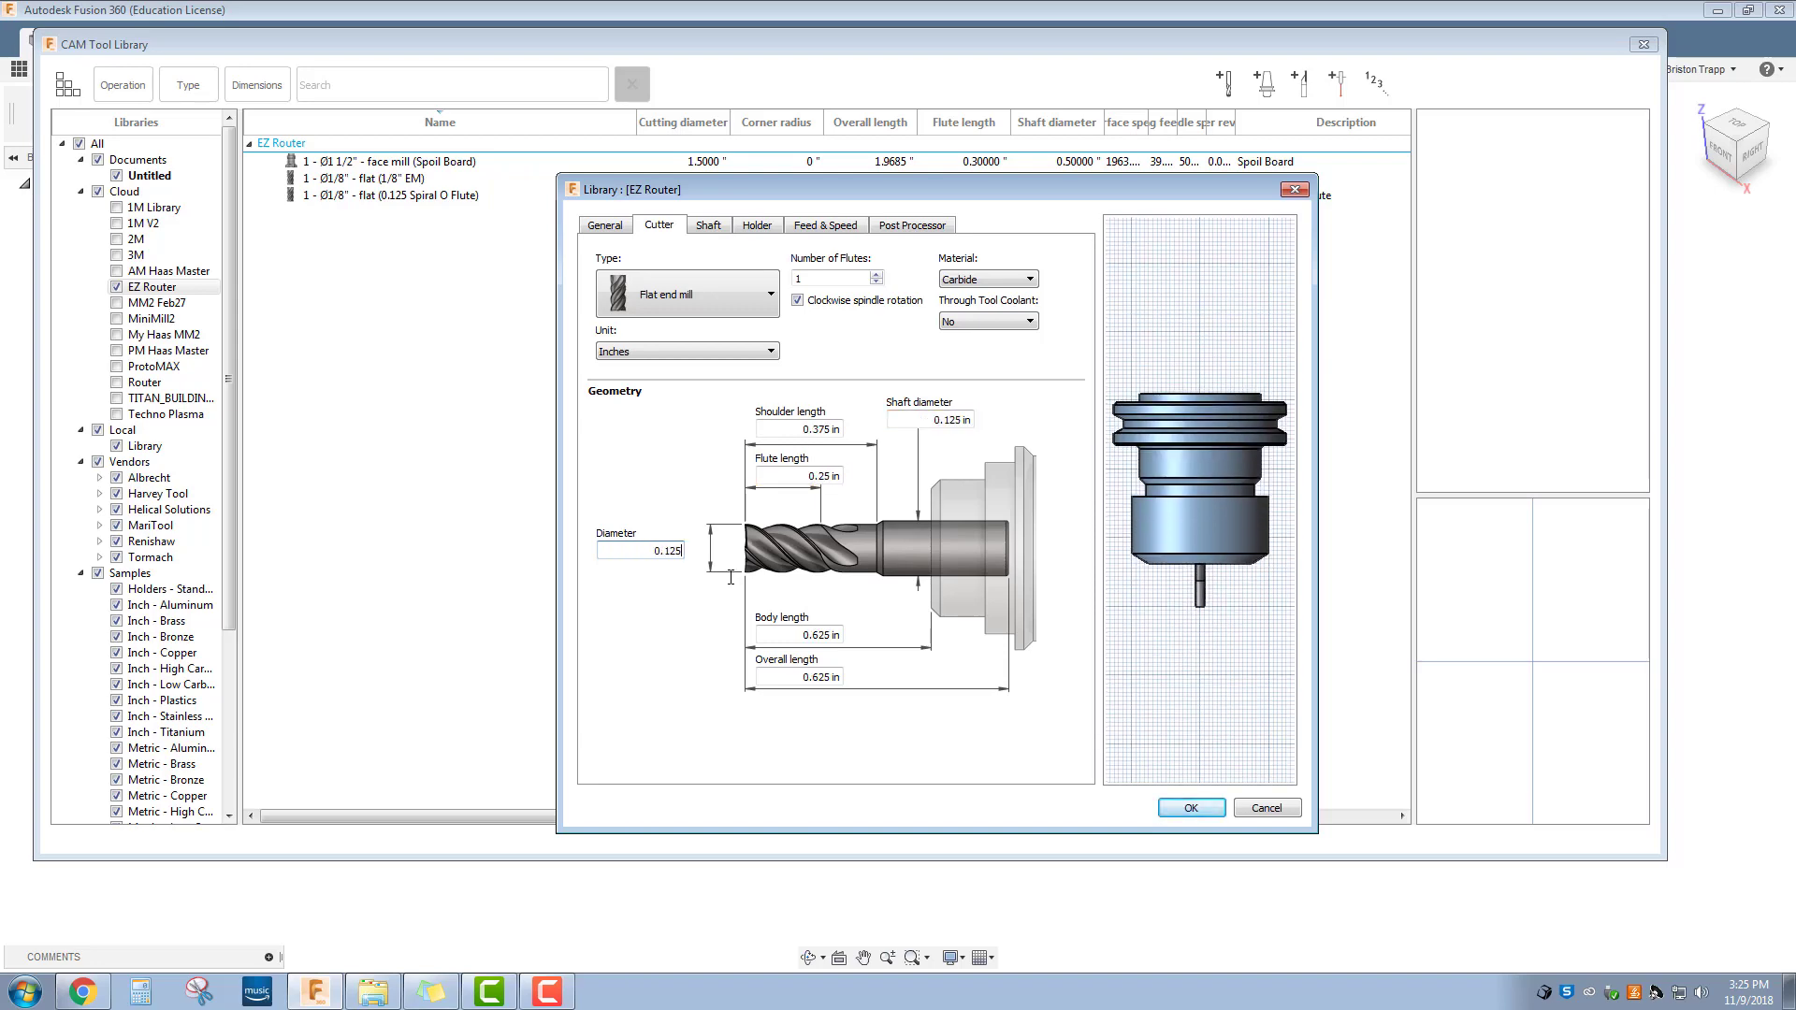
pyautogui.click(774, 480)
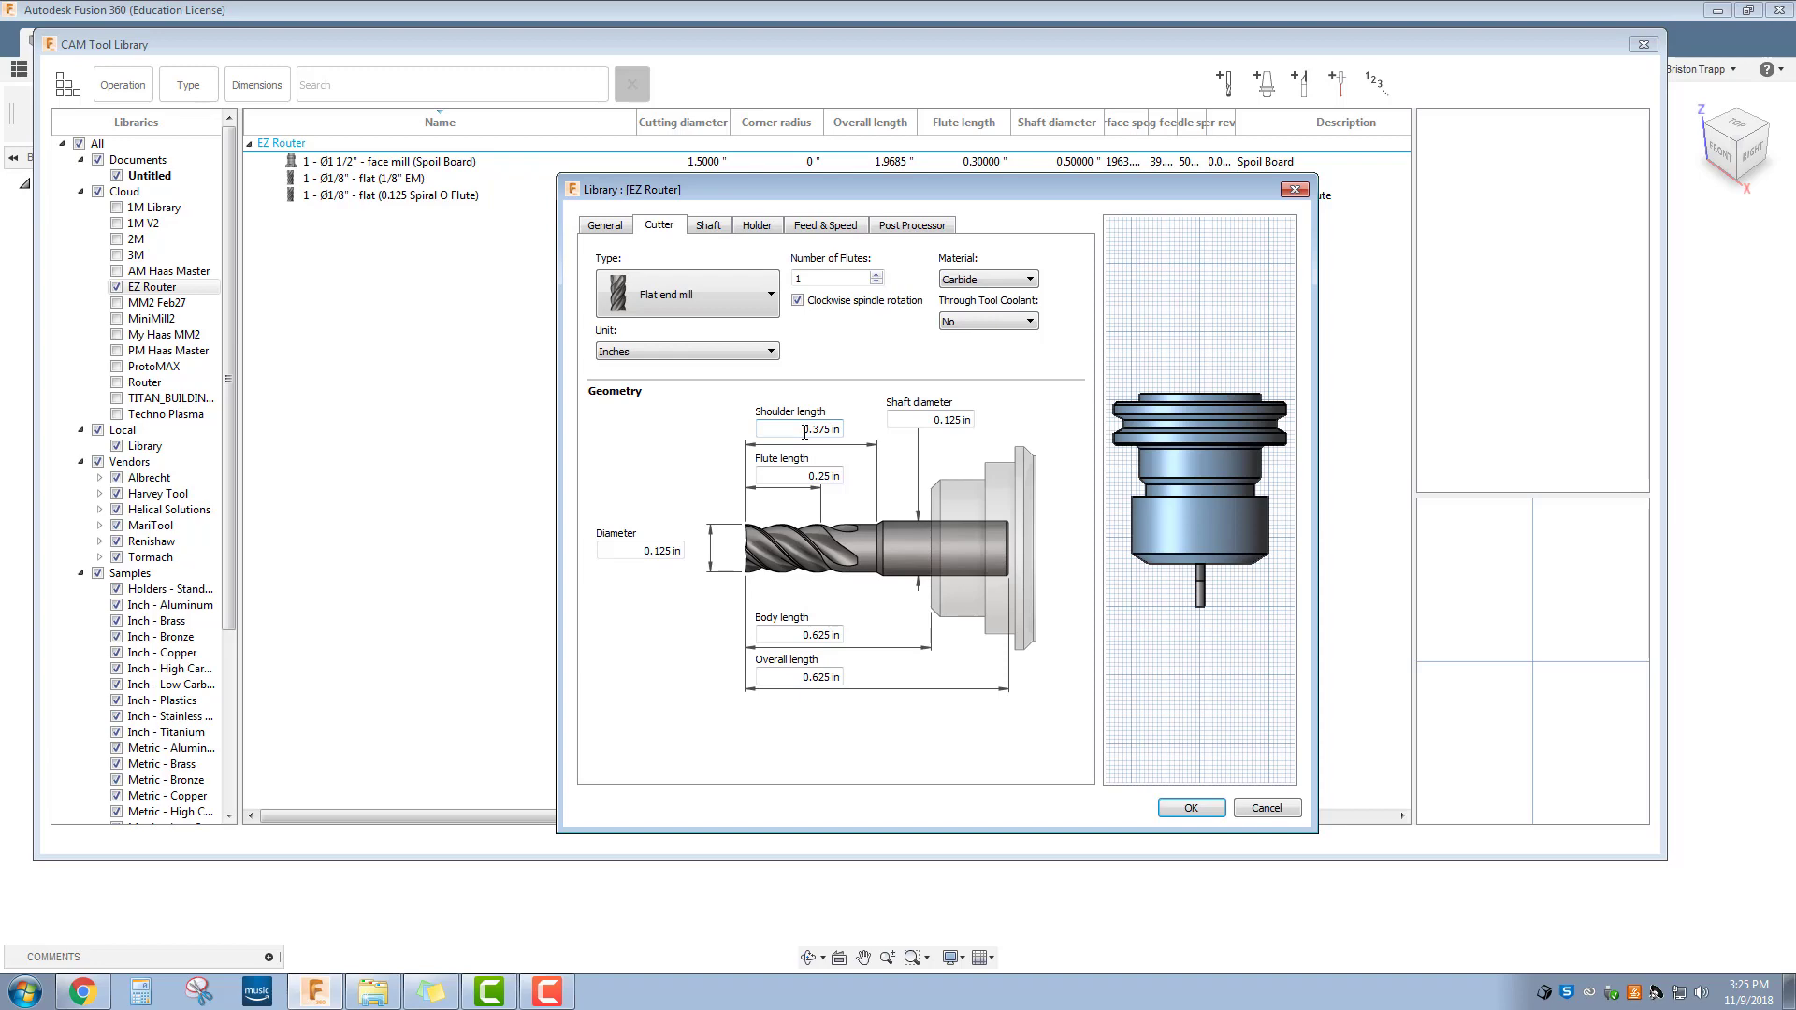
pyautogui.moveTo(932, 420); pyautogui.dragTo(979, 431)
pyautogui.click(636, 551)
pyautogui.click(807, 479)
# Remove the default Maritool CAT40-ER32-2.35 holder from the new tool
pyautogui.click(718, 228)
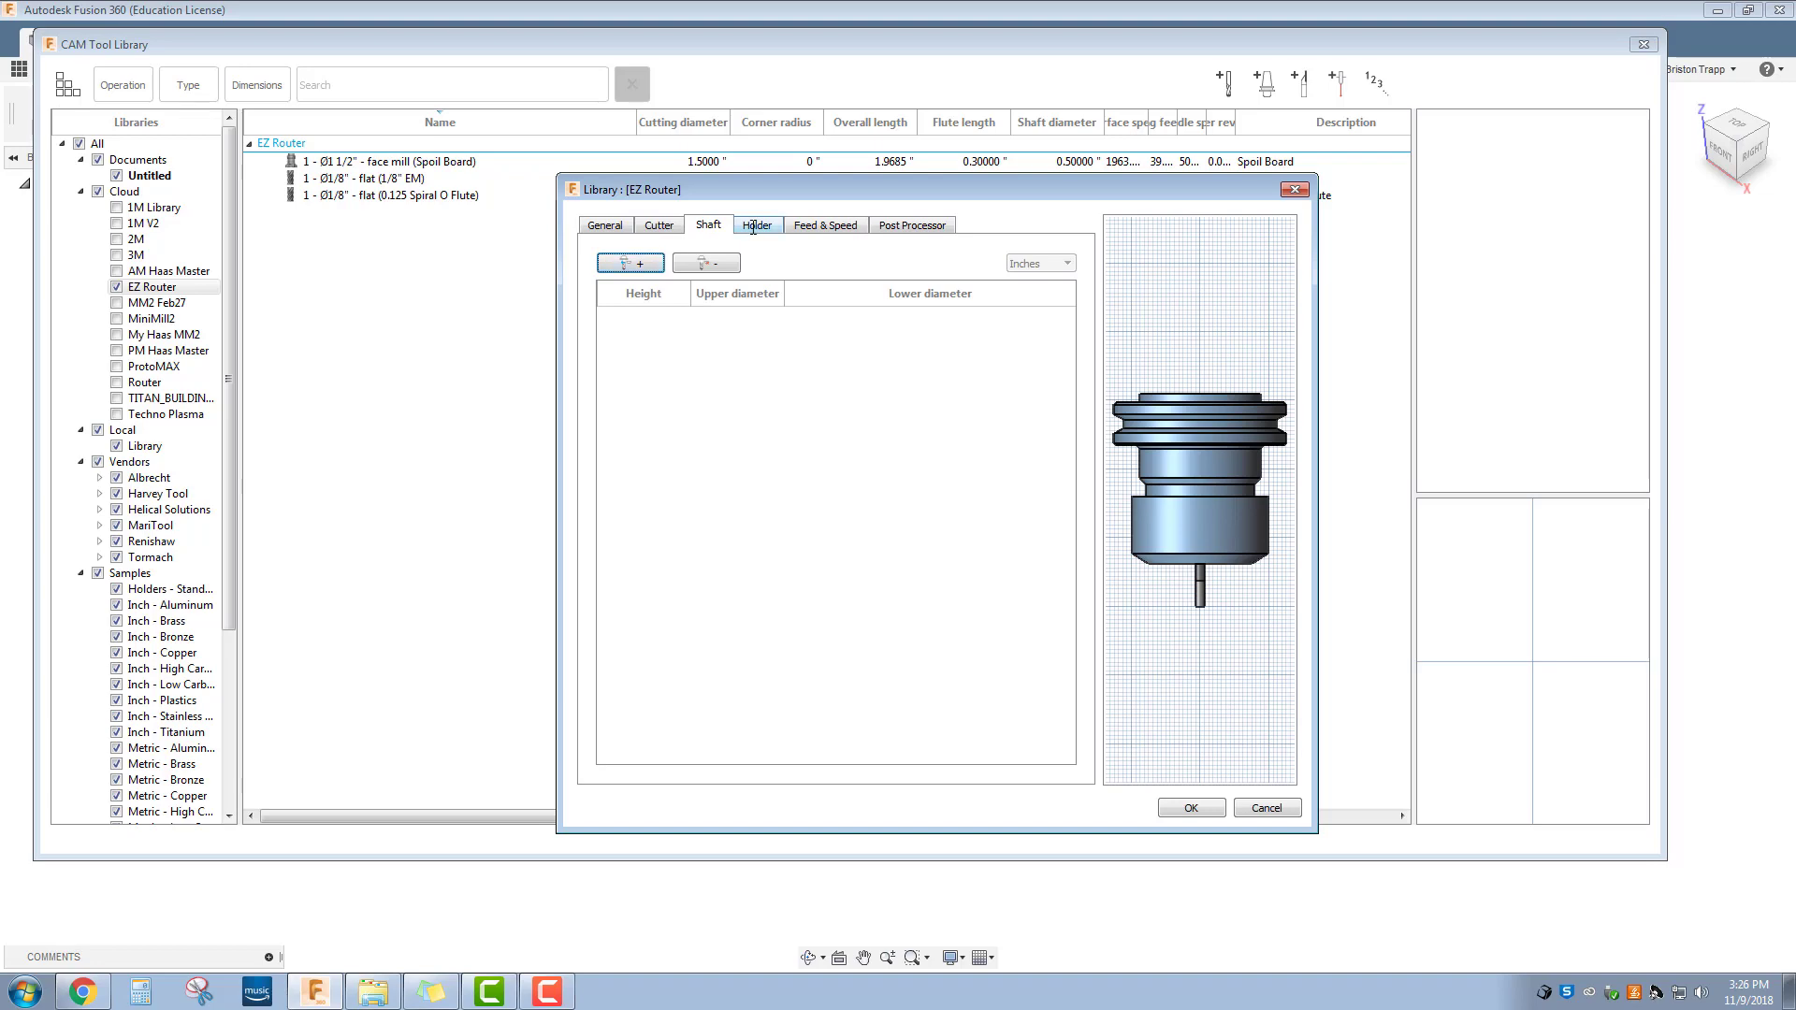
pyautogui.click(753, 228)
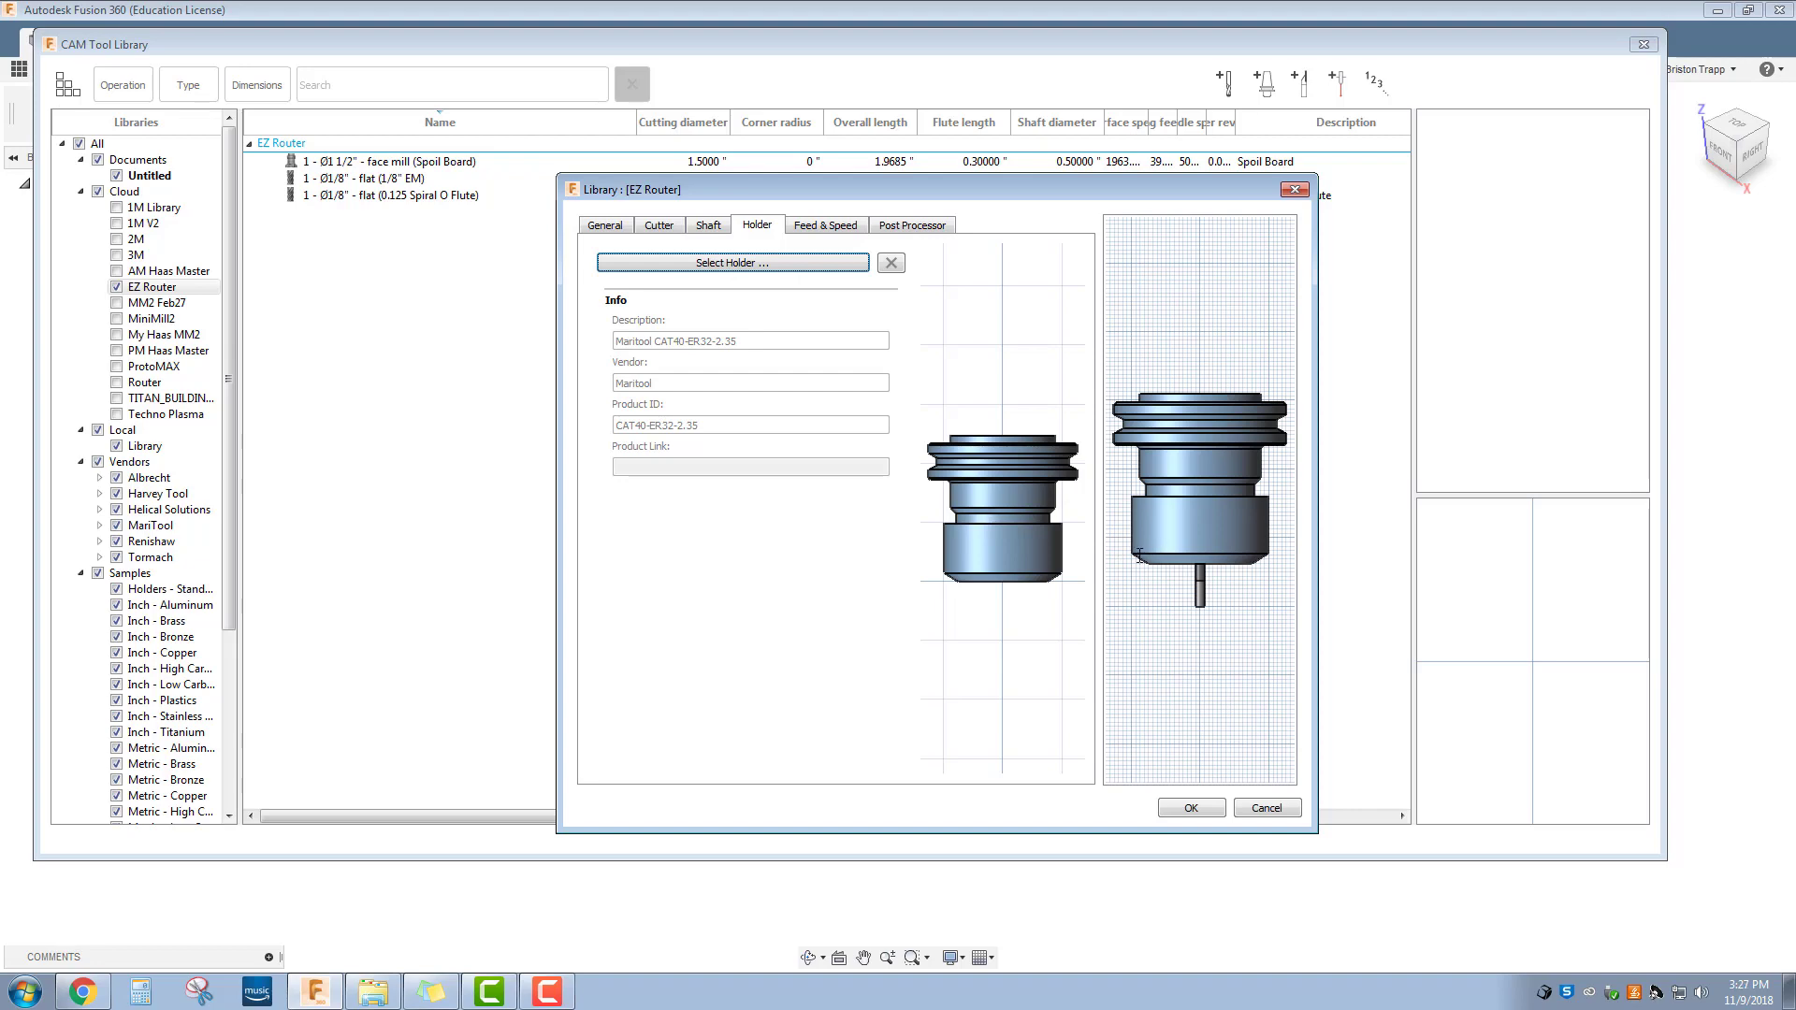
pyautogui.click(891, 264)
pyautogui.click(938, 545)
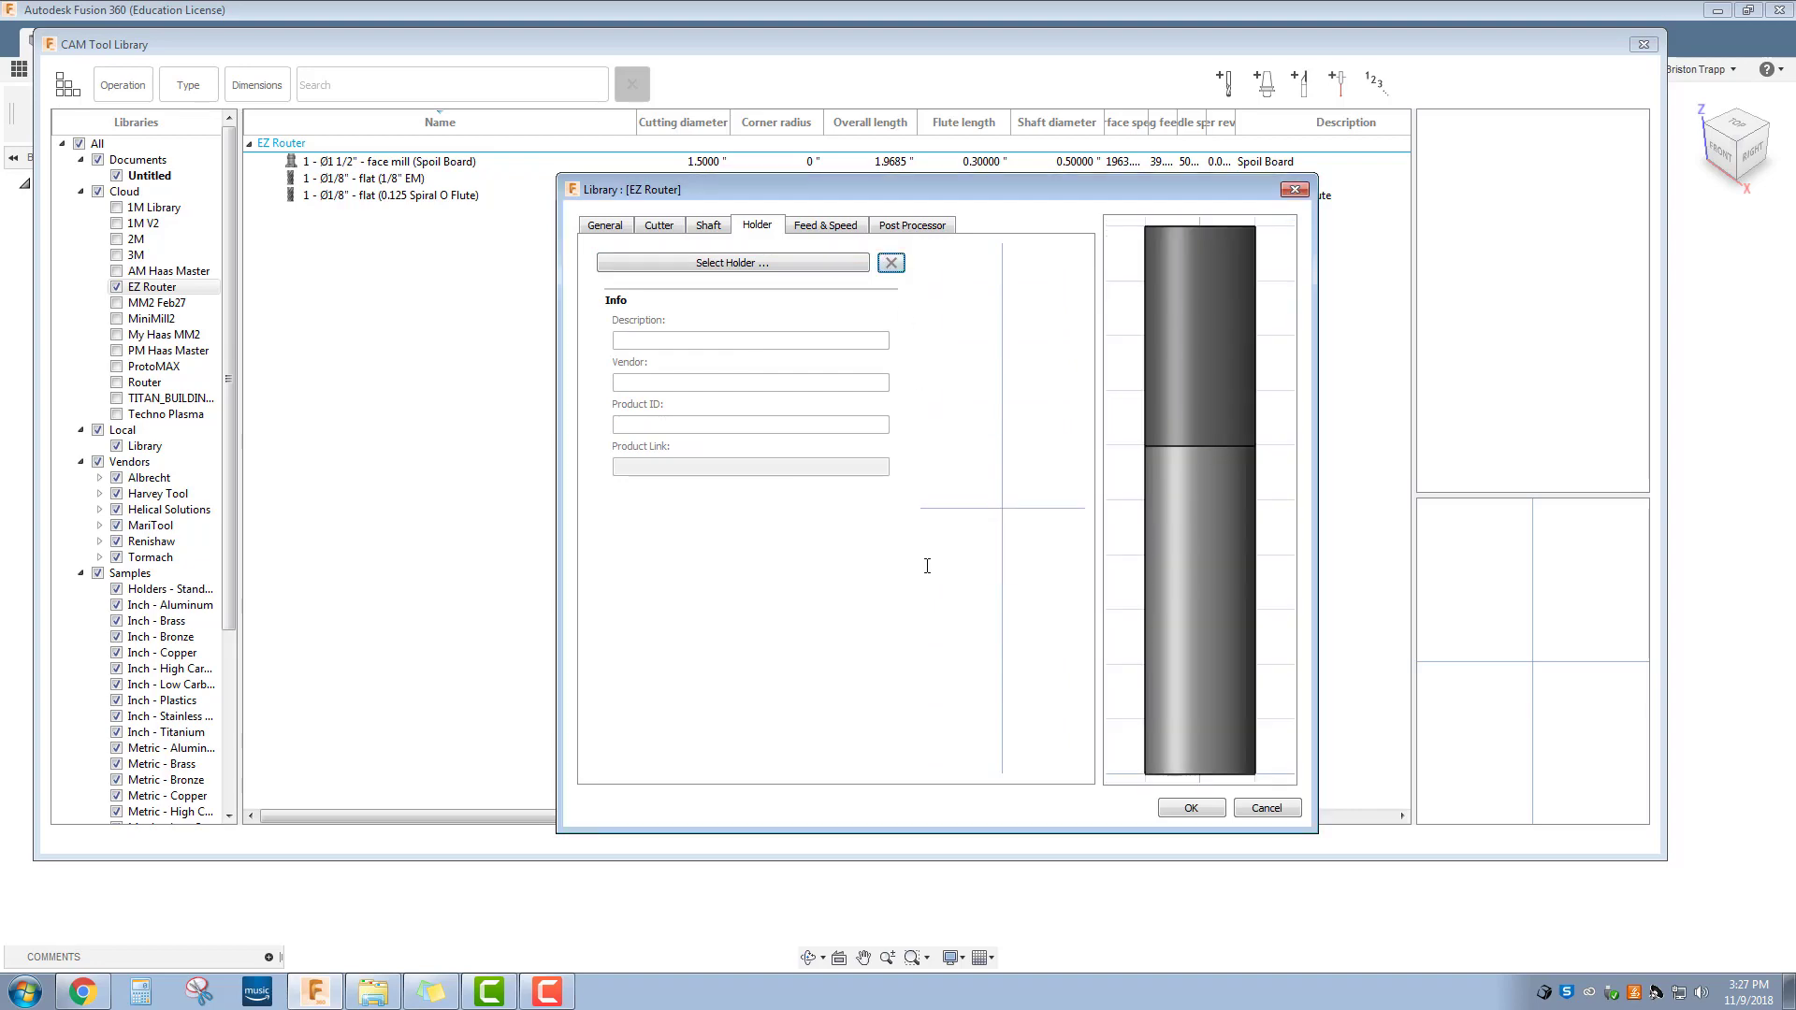
# Set the tool's spindle speed to 18000 rpm
pyautogui.click(830, 225)
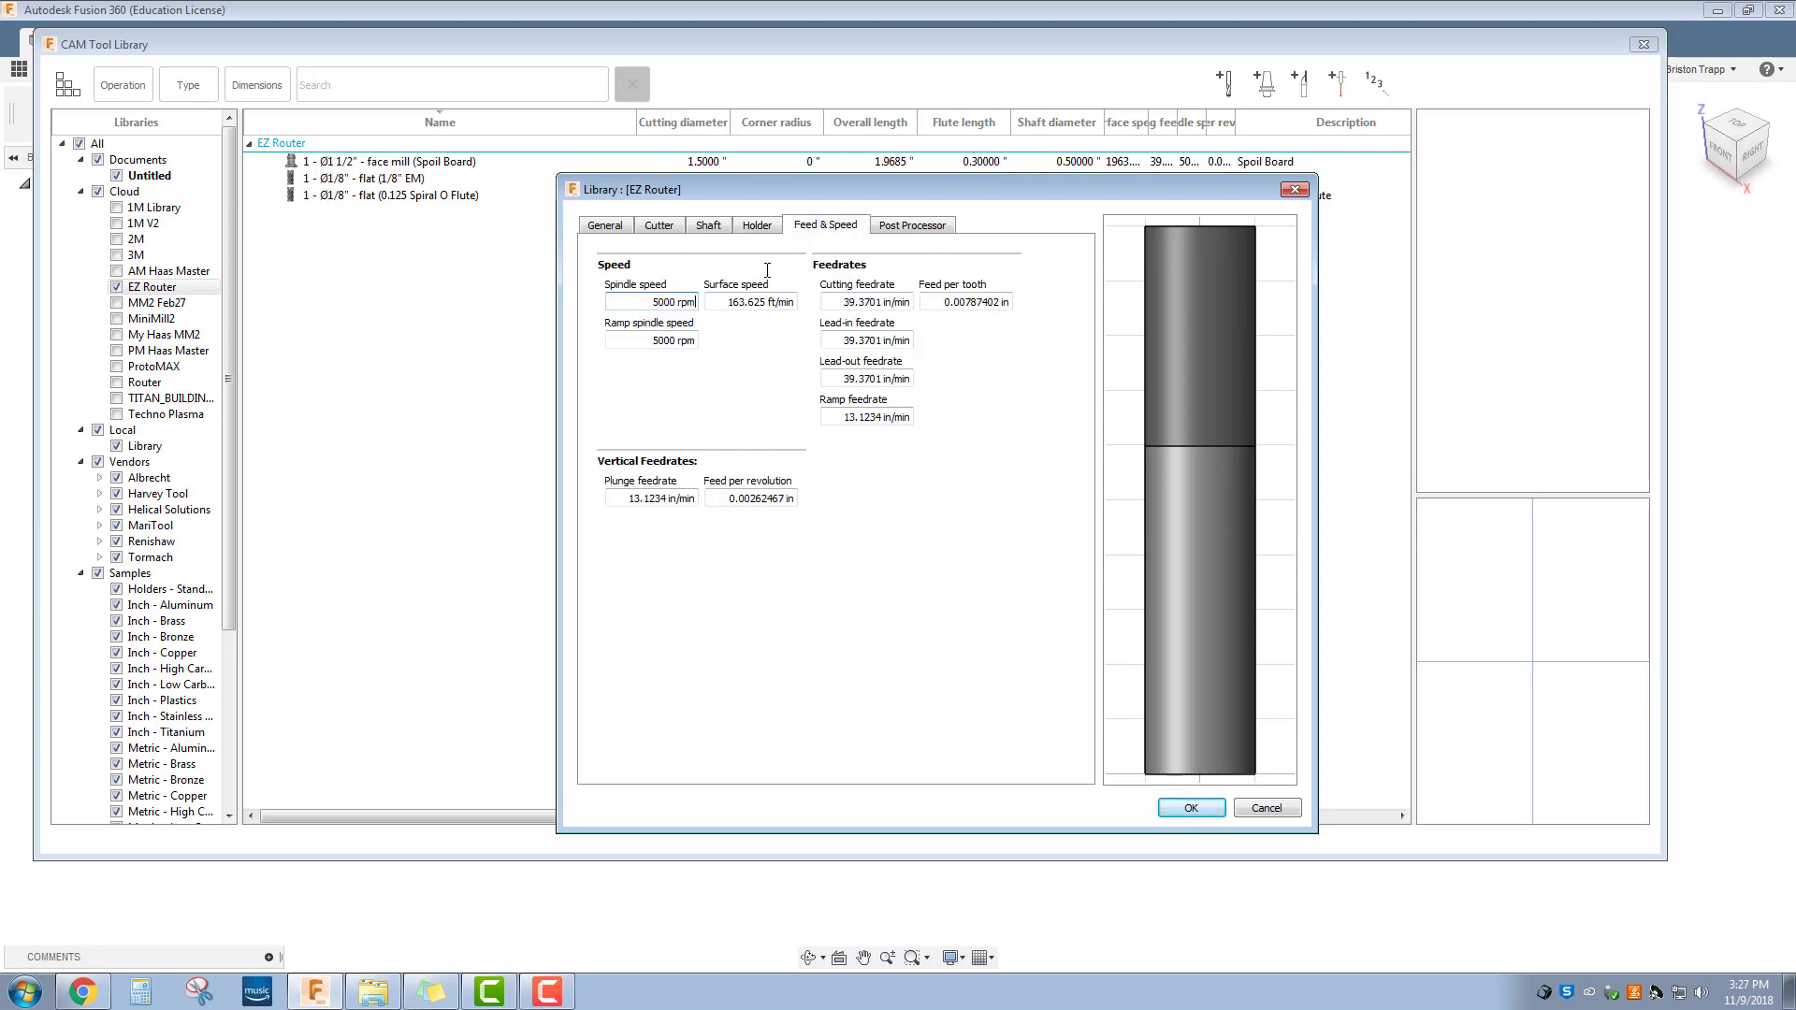
pyautogui.doubleClick(654, 302)
pyautogui.write('18000')
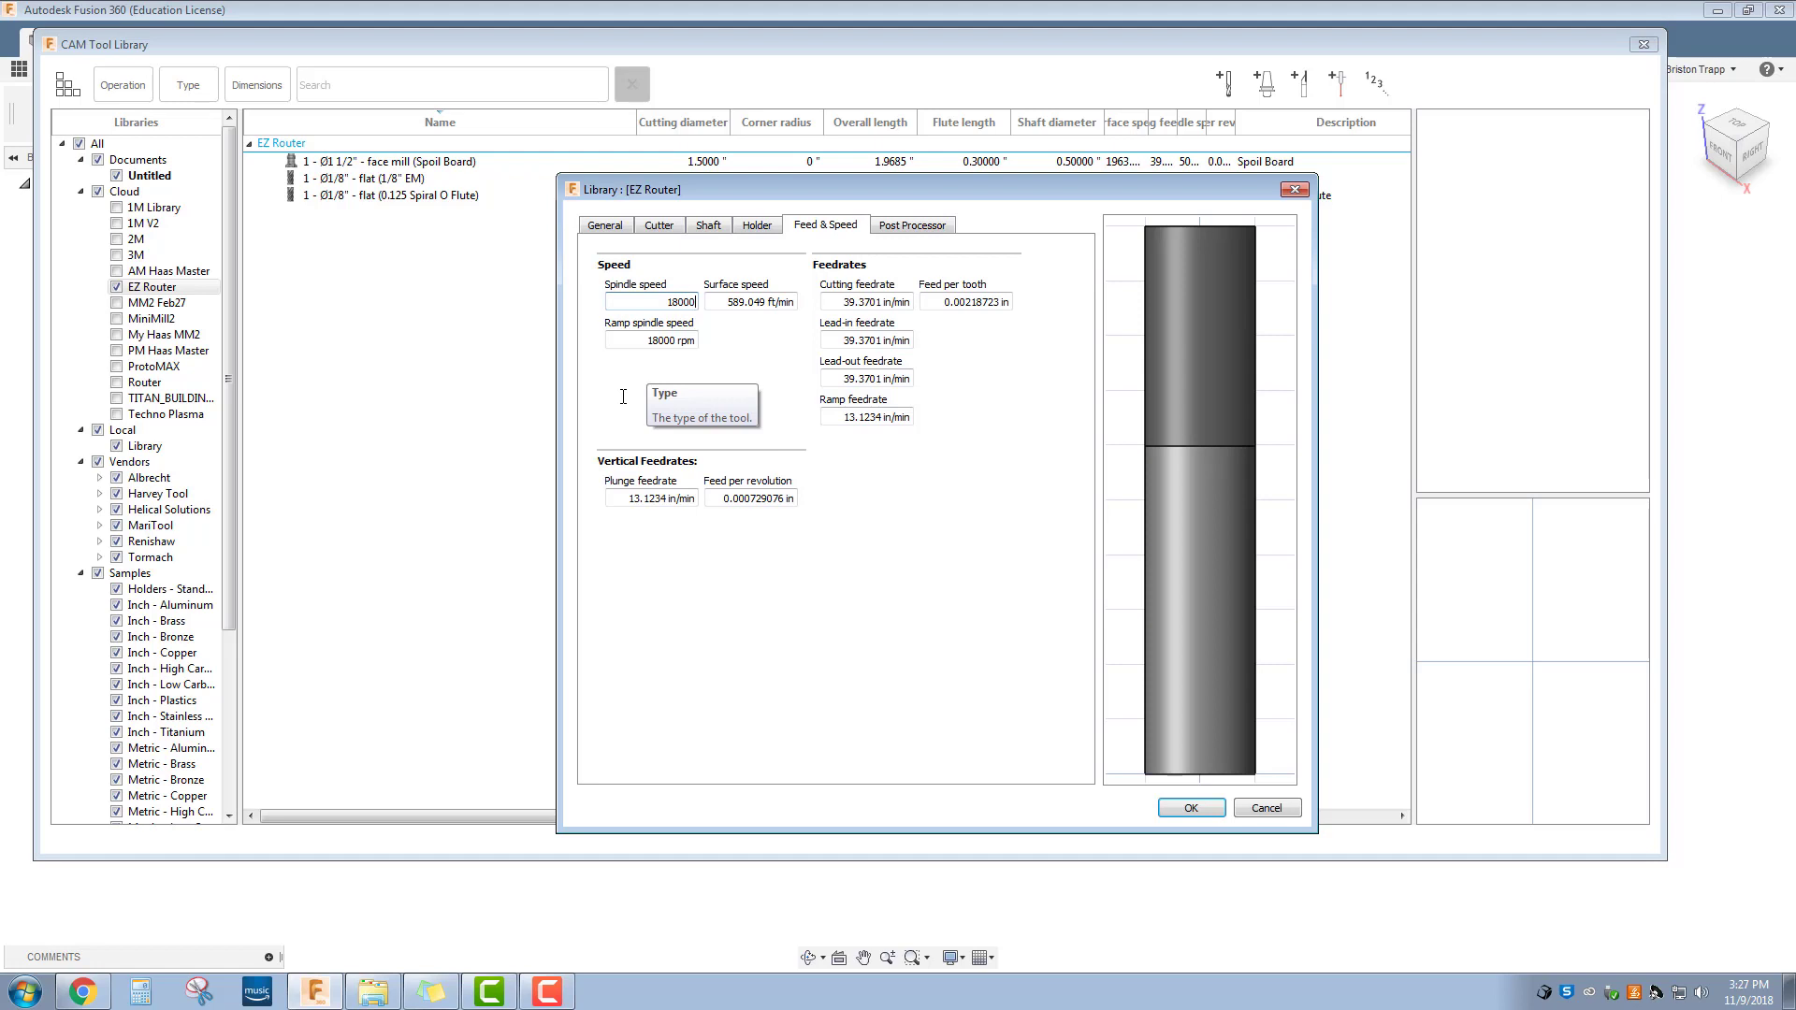
# Set the cutting feedrate to 20 in/min and the ramp feedrate to 10 in/min
pyautogui.moveTo(825, 307); pyautogui.dragTo(912, 303)
pyautogui.write('20')
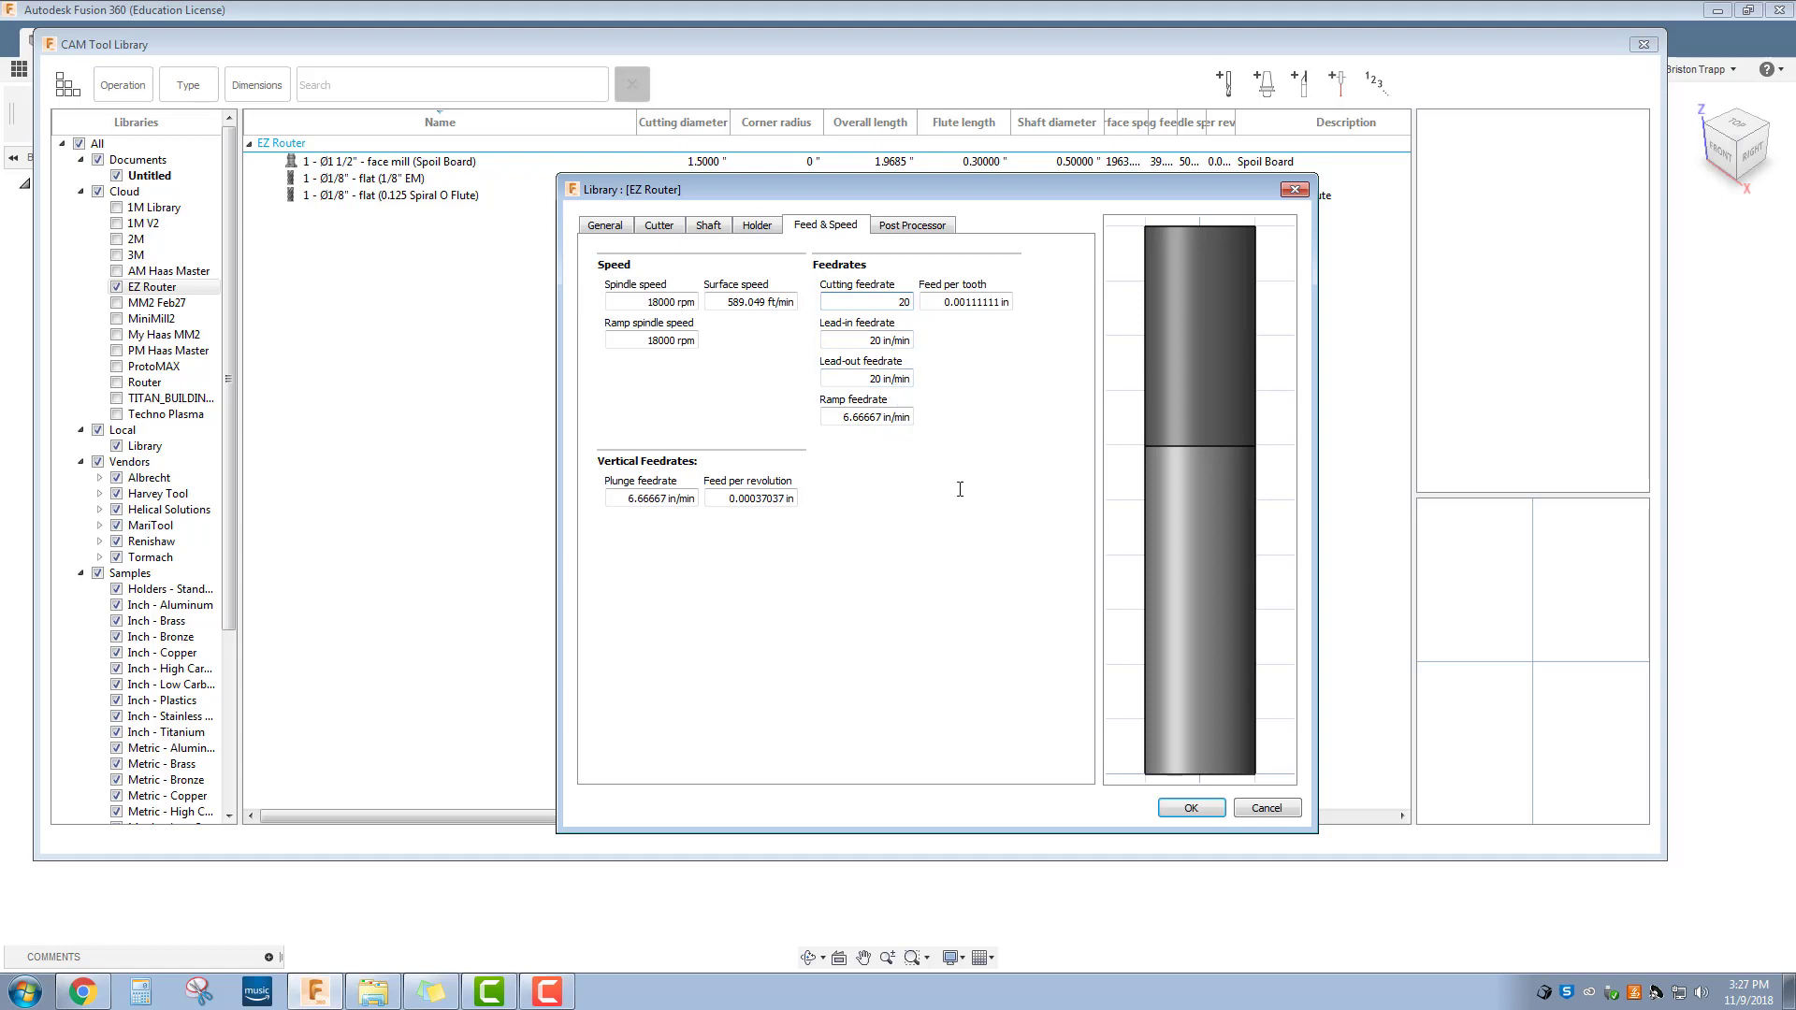
pyautogui.click(847, 418)
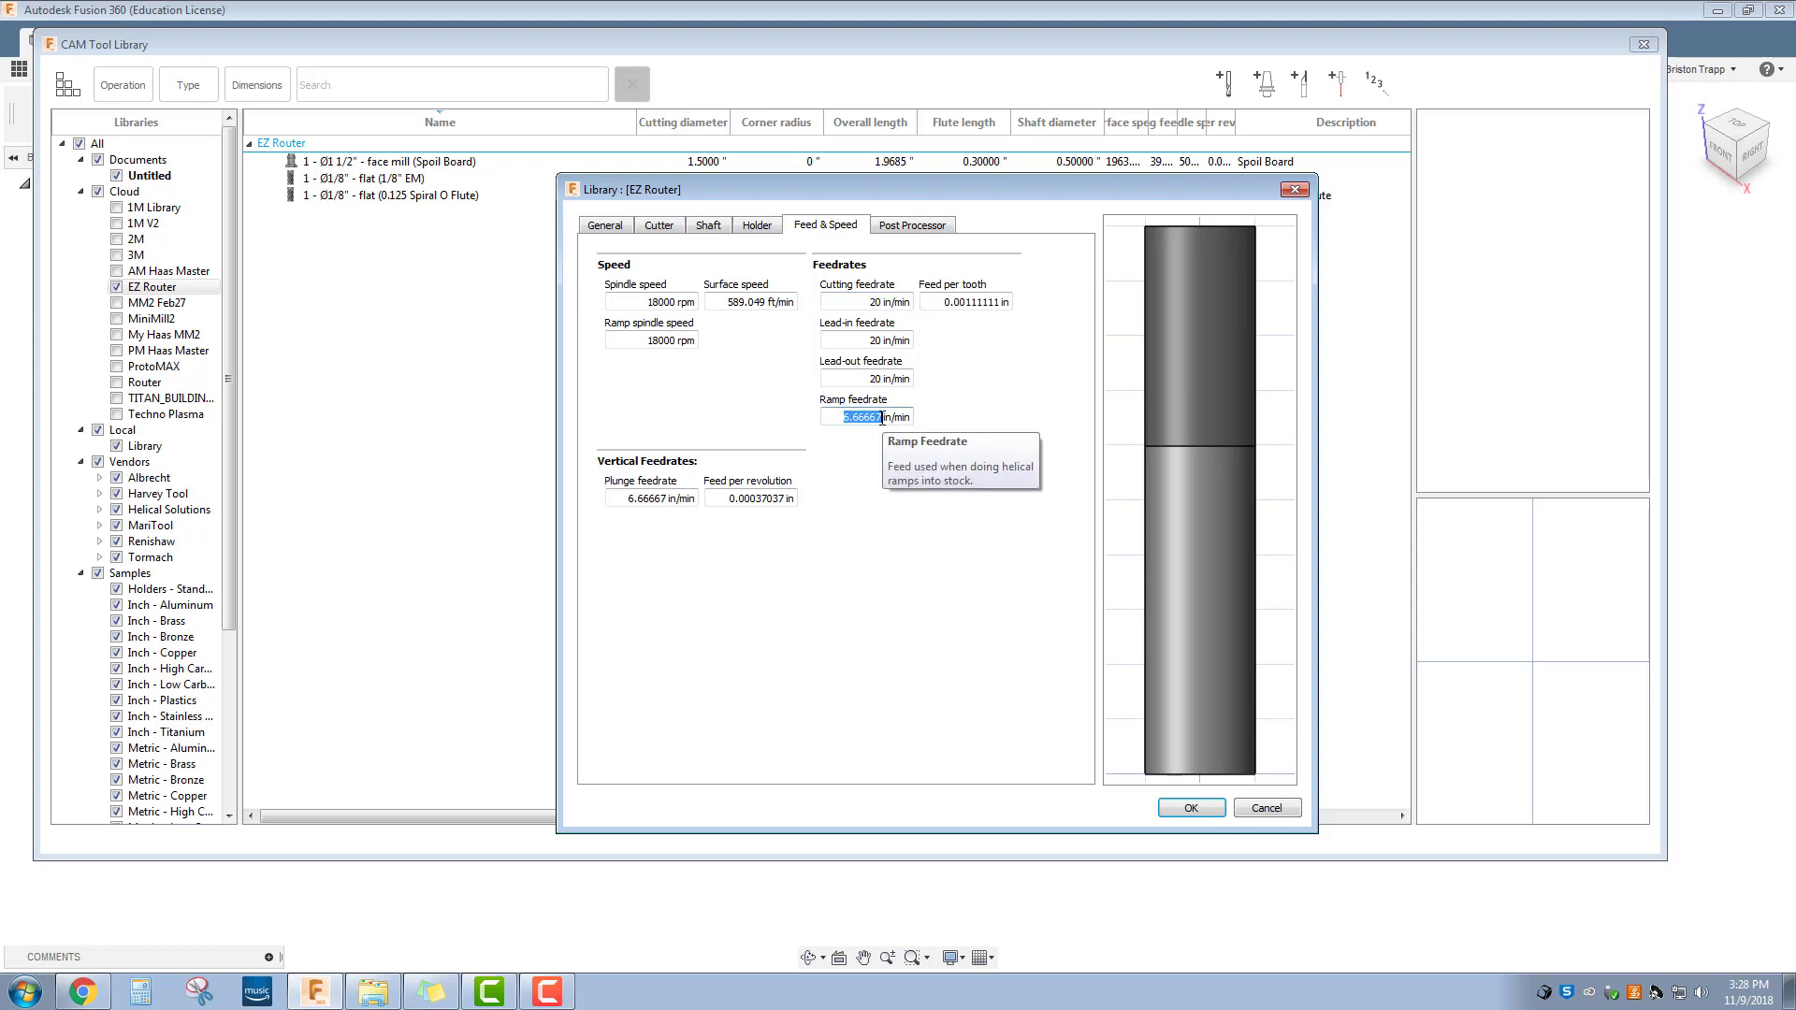
pyautogui.write('10')
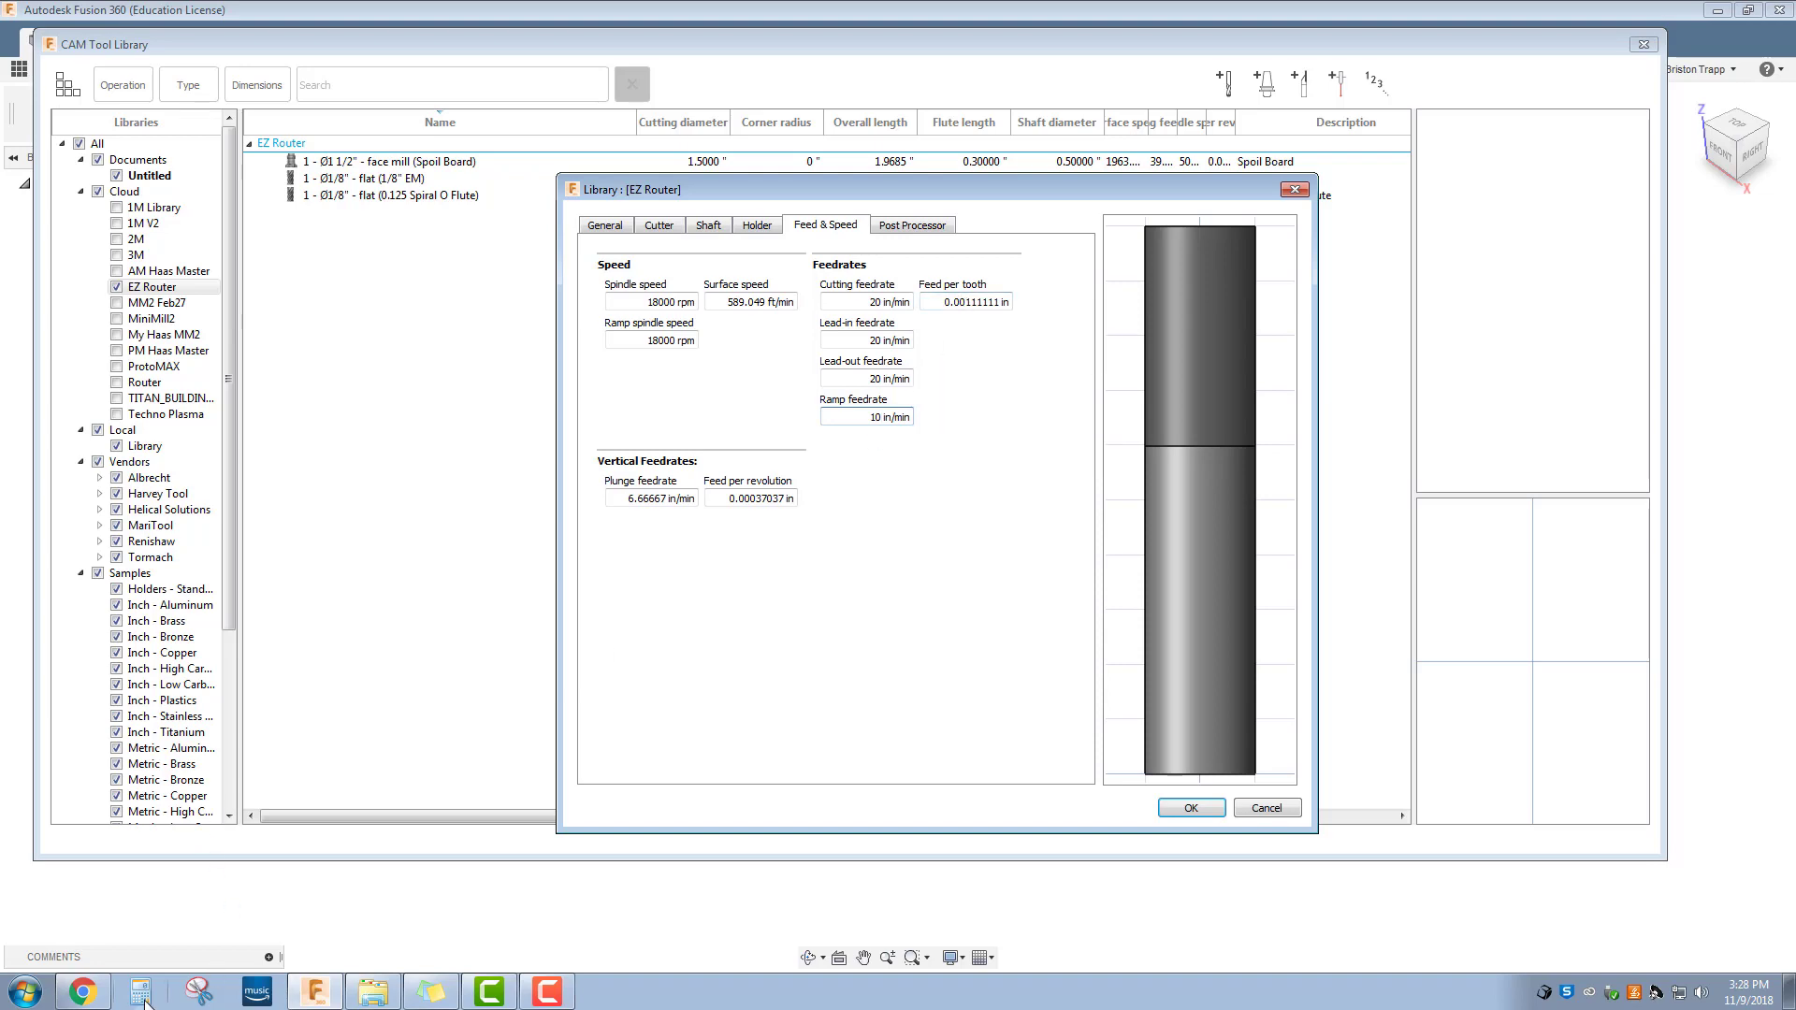
# Switch to Chrome, open the feed and speed chart from the ToolsToday product page and examine the 1/8" (0.125) diameter row
pyautogui.click(101, 997)
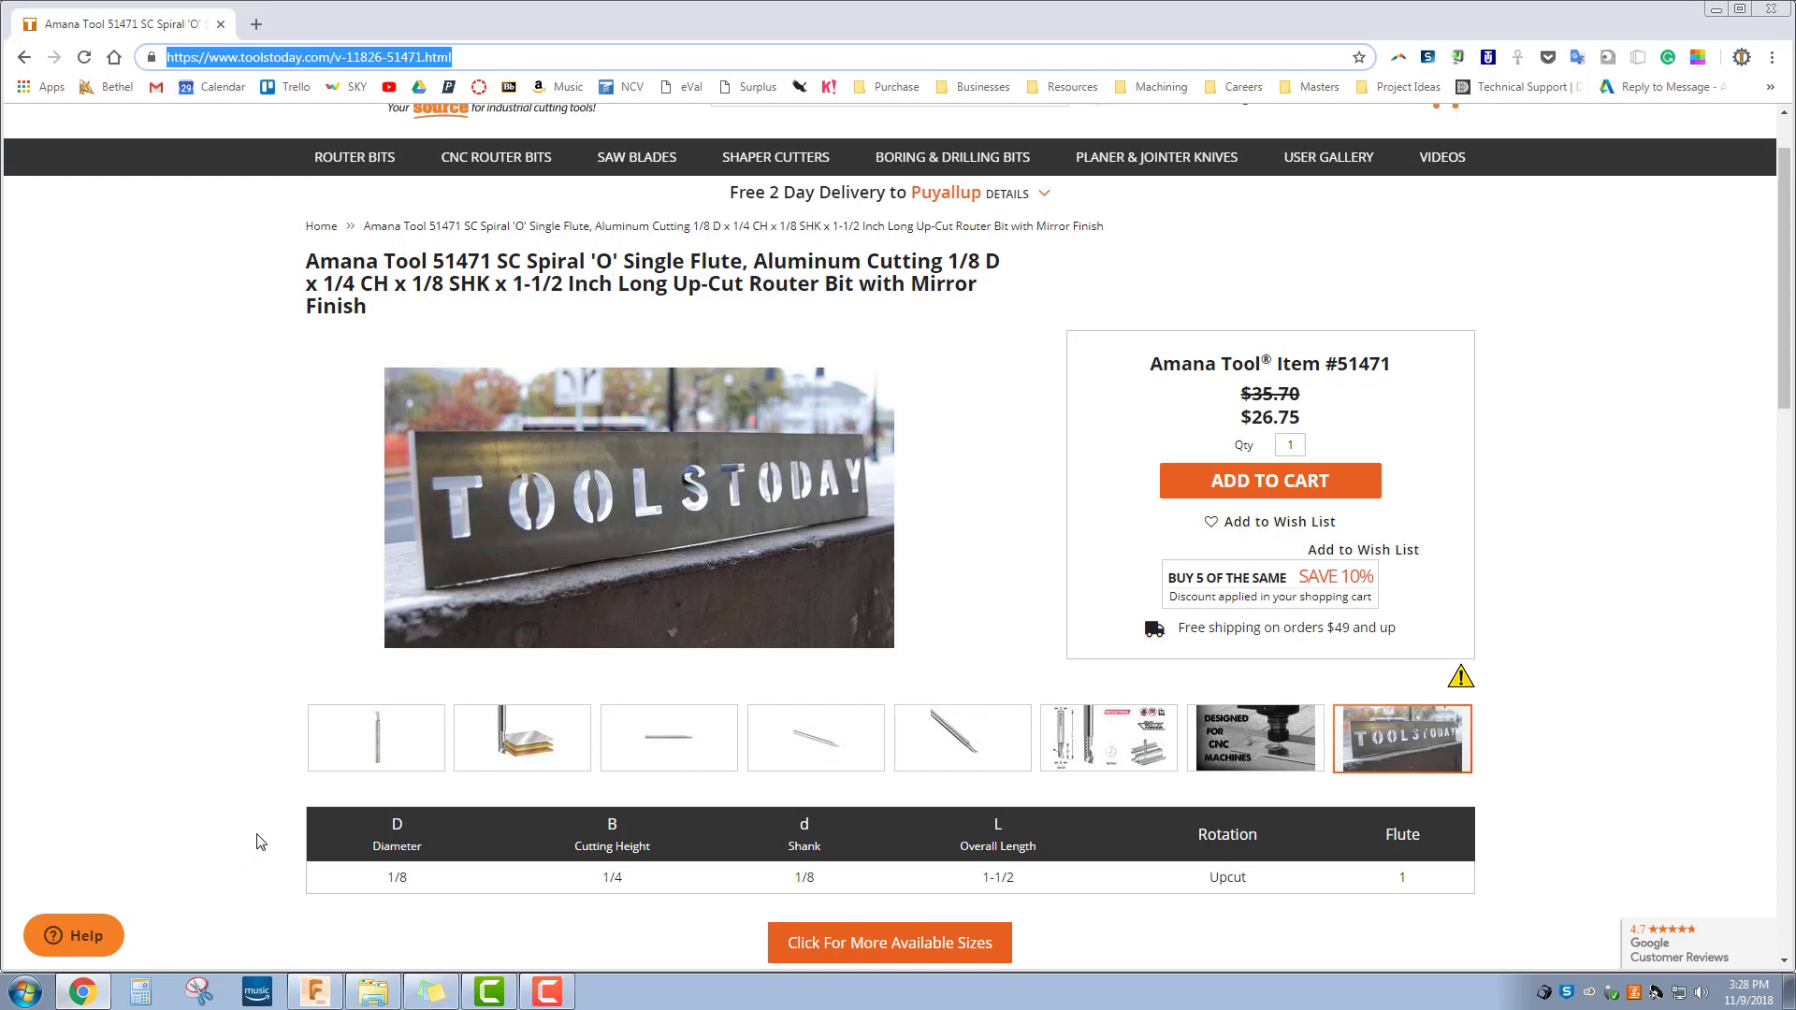
pyautogui.scroll(-3, 753, 729)
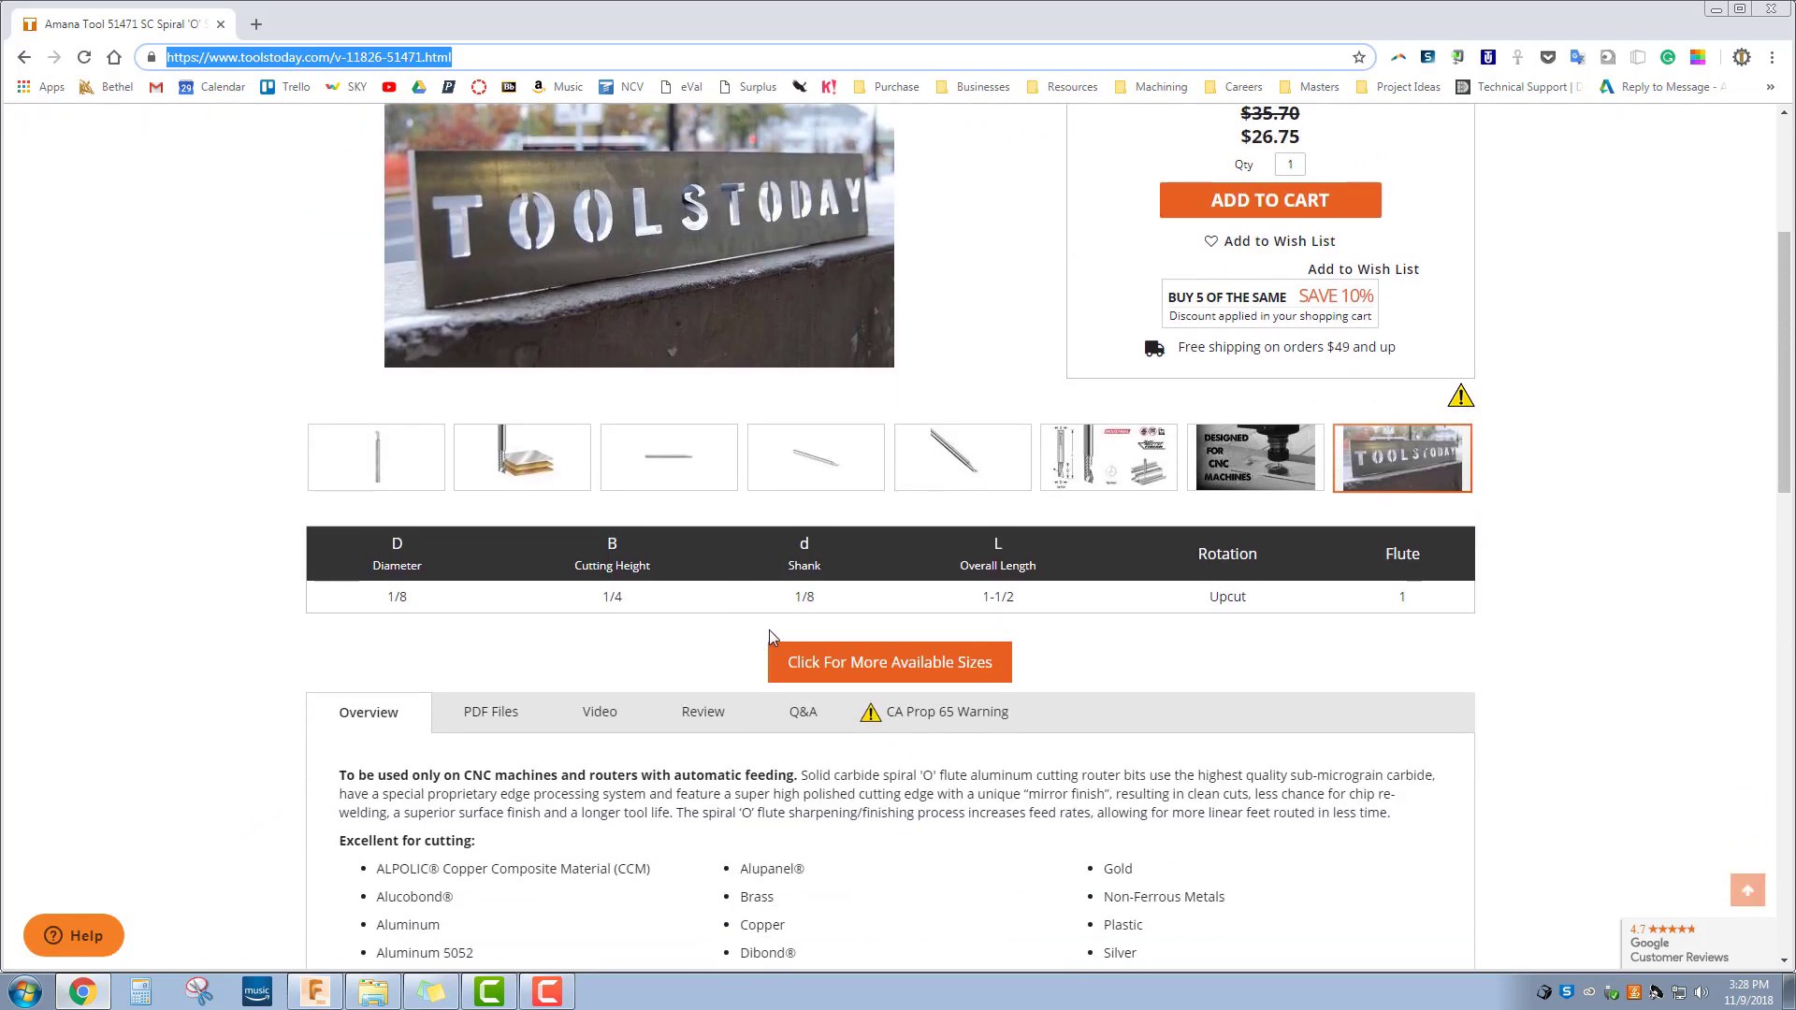
pyautogui.scroll(-9, 767, 640)
pyautogui.scroll(1, 772, 637)
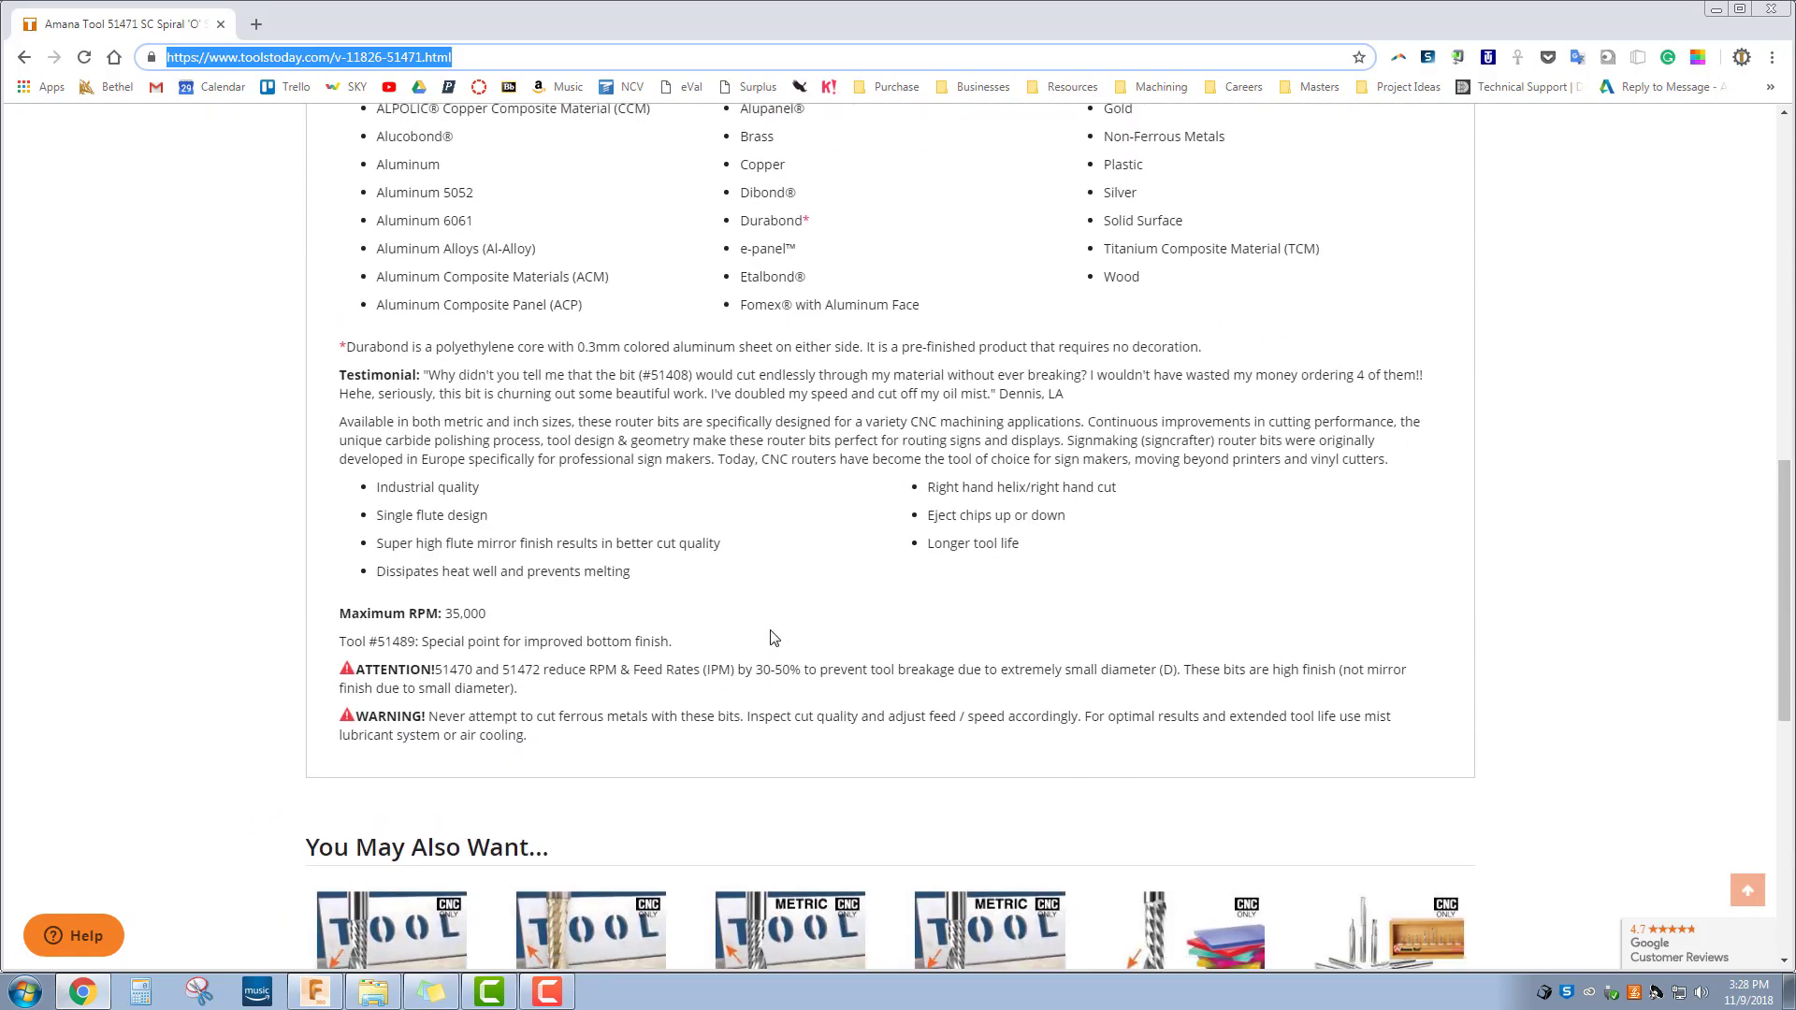
pyautogui.scroll(-3, 771, 638)
pyautogui.scroll(6, 771, 638)
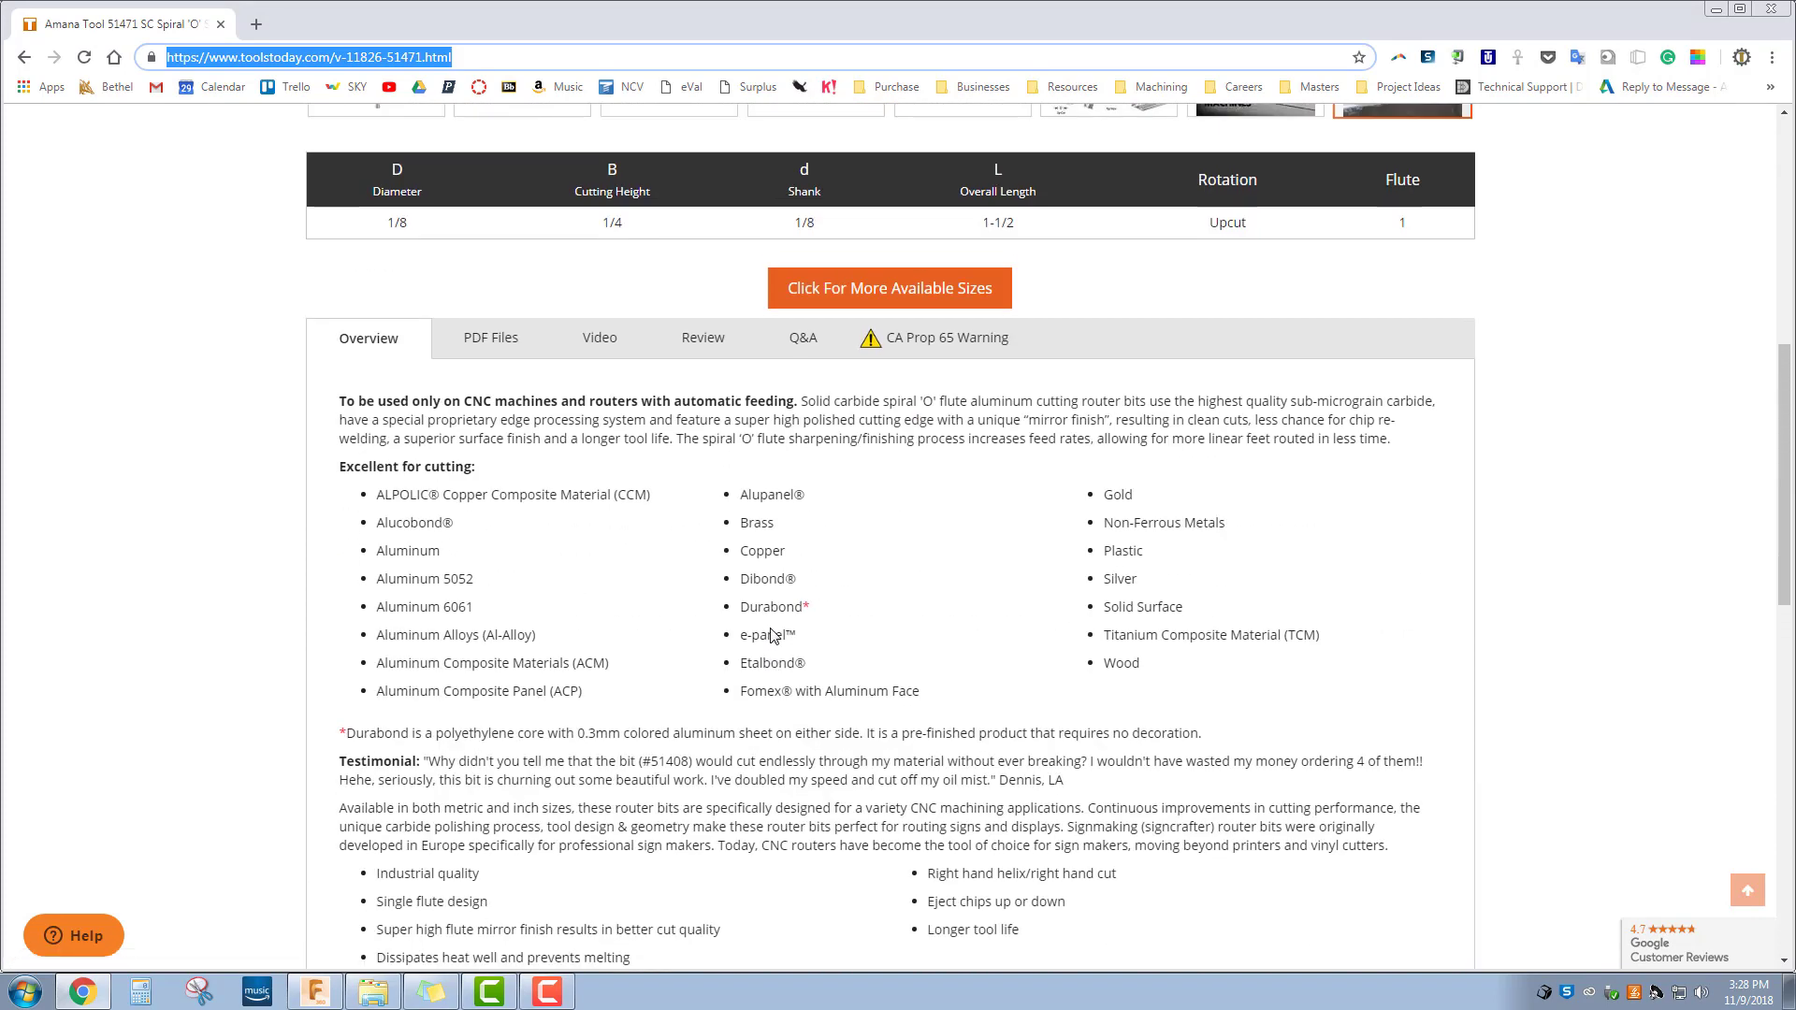
pyautogui.scroll(2, 772, 636)
pyautogui.click(508, 530)
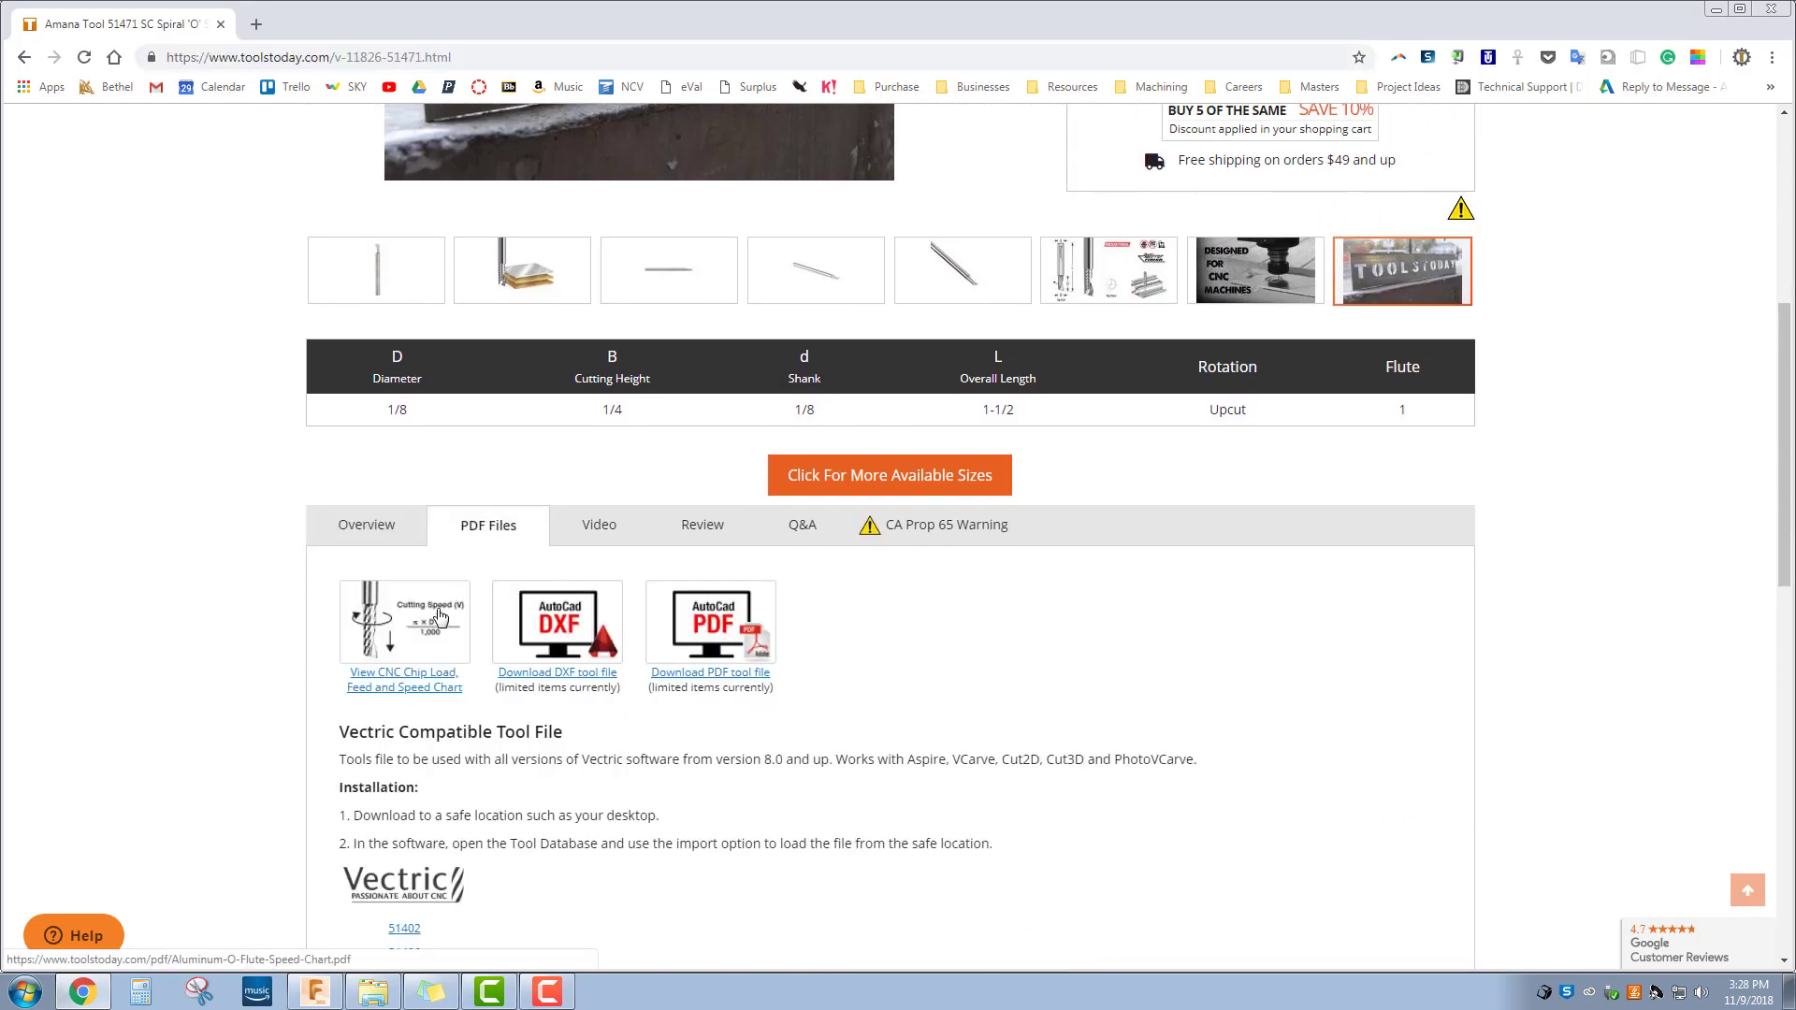
pyautogui.click(426, 636)
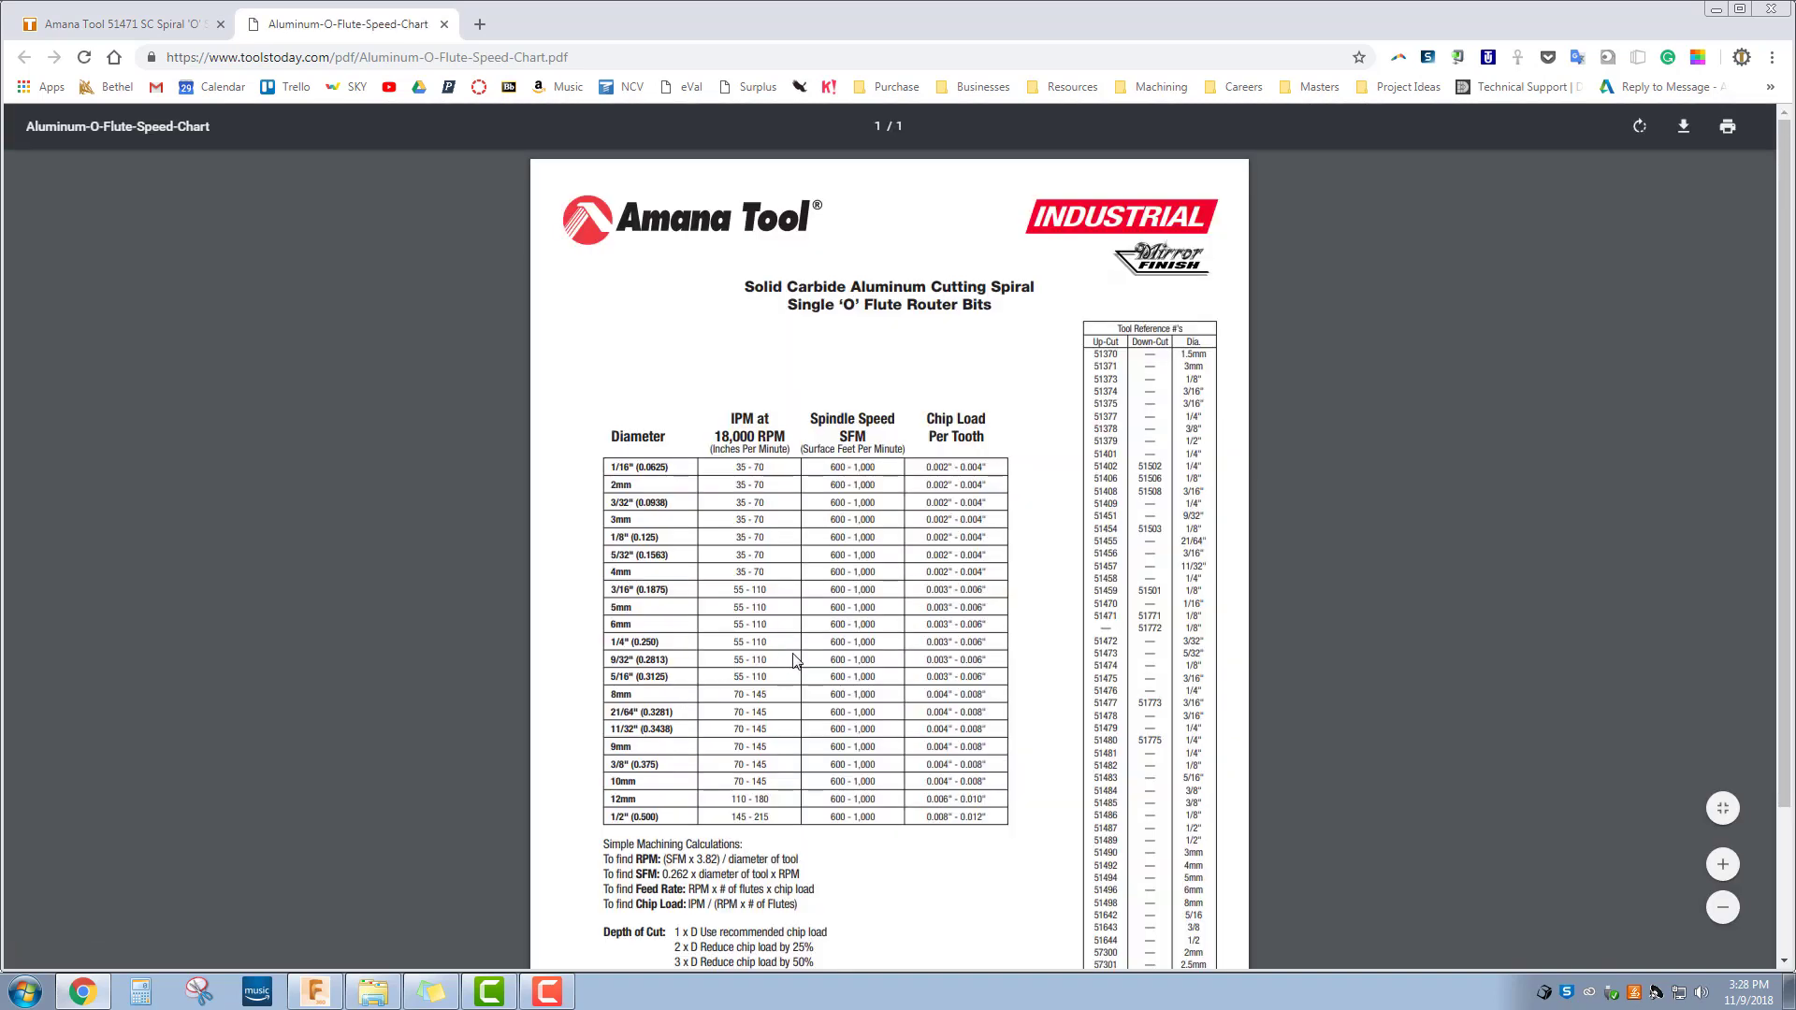
pyautogui.scroll(-1, 748, 646)
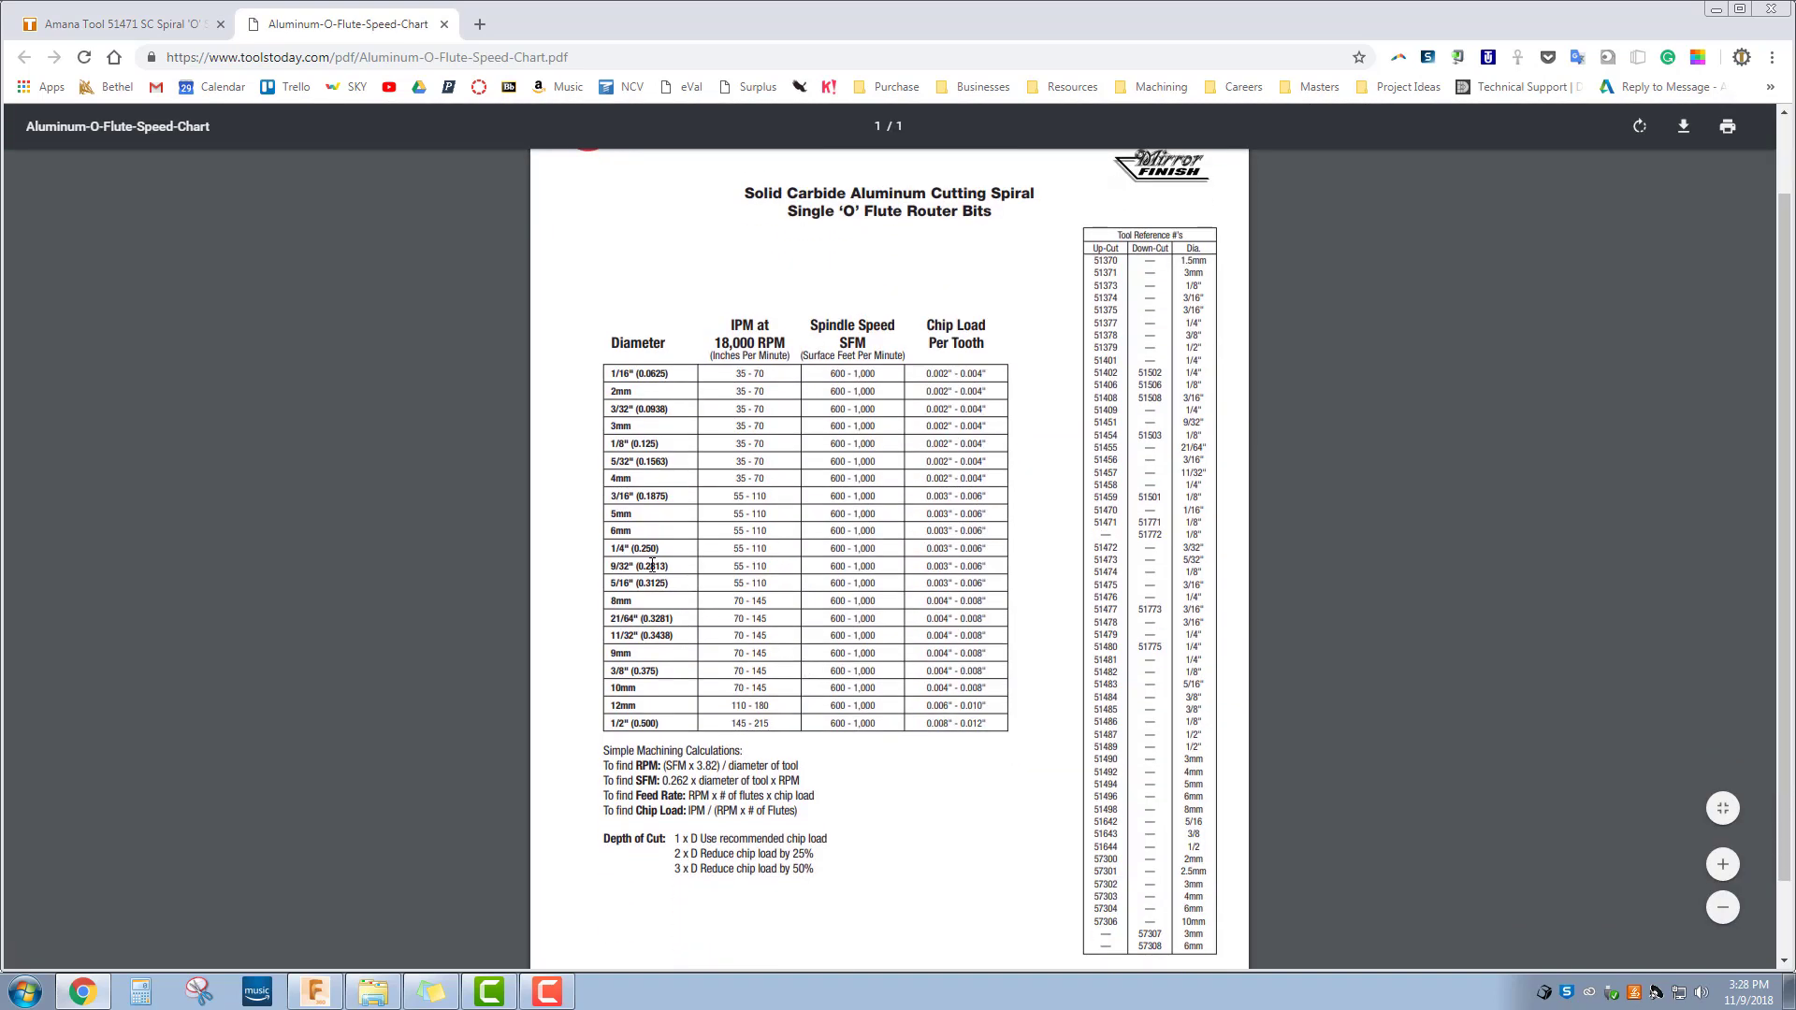
pyautogui.moveTo(615, 439); pyautogui.dragTo(984, 449)
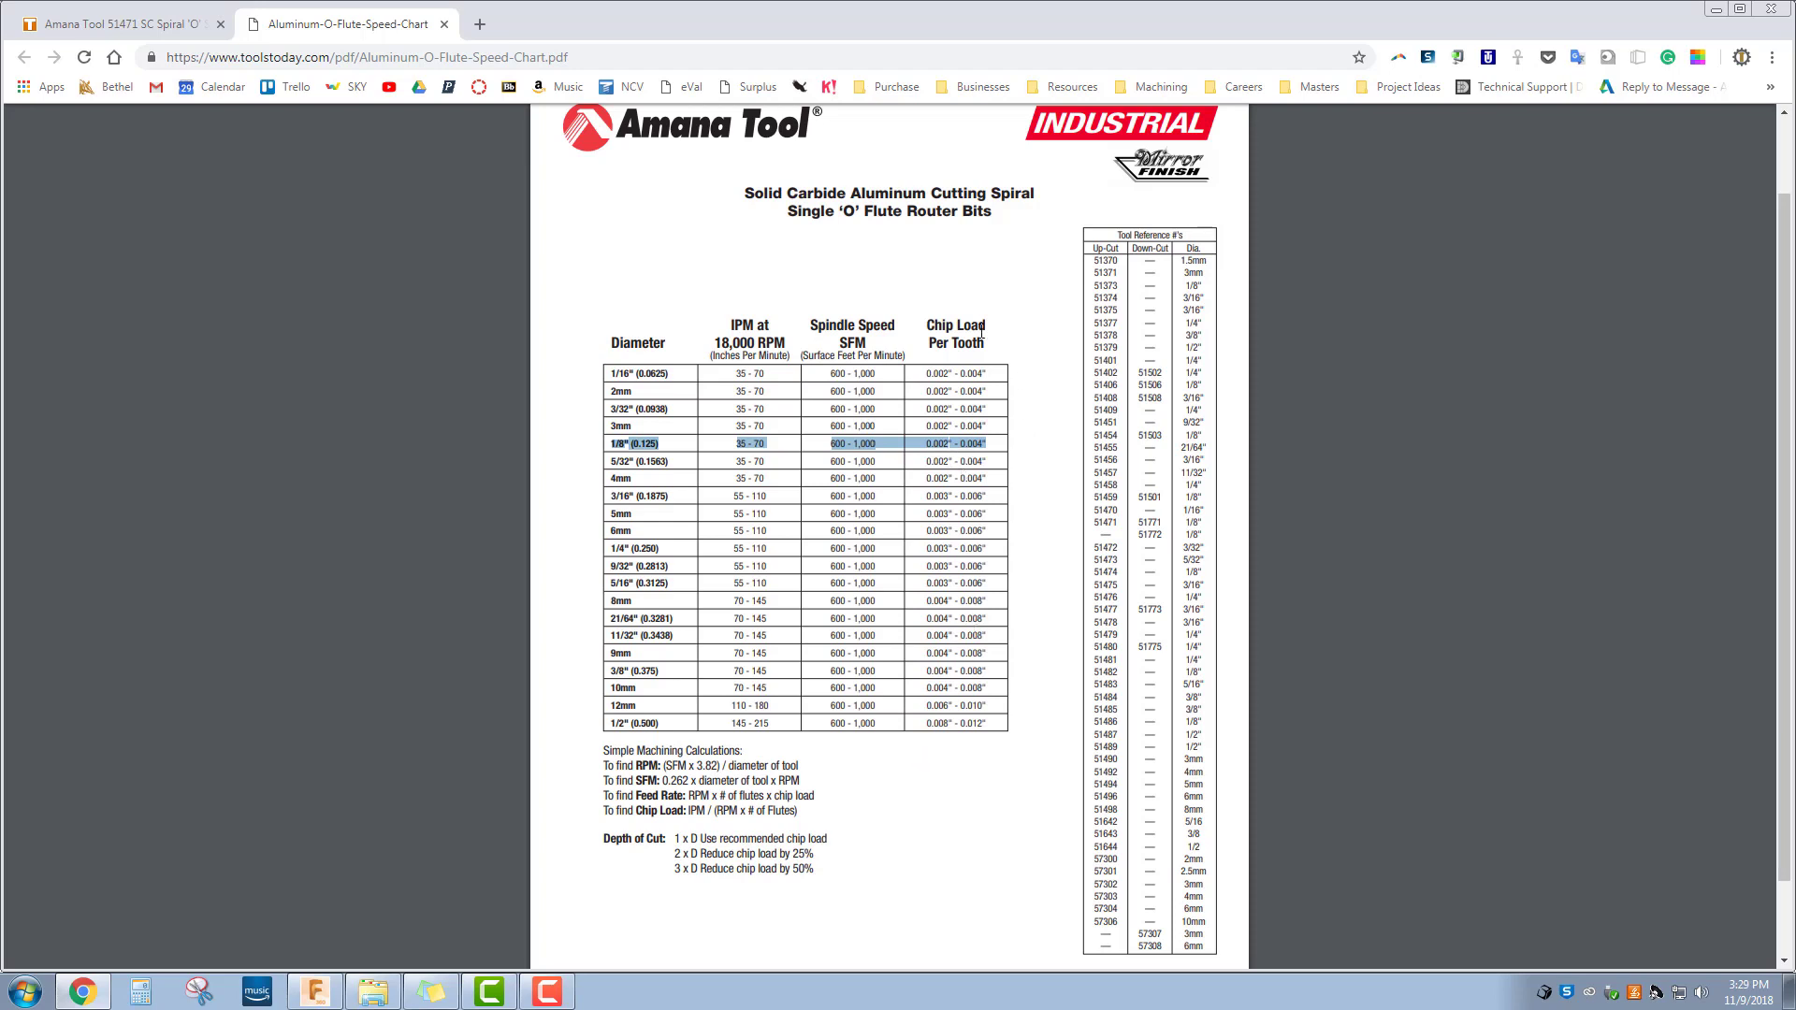
# Return to Fusion 360 and set the tool's plunge feedrate to 10 in/min
pyautogui.click(316, 991)
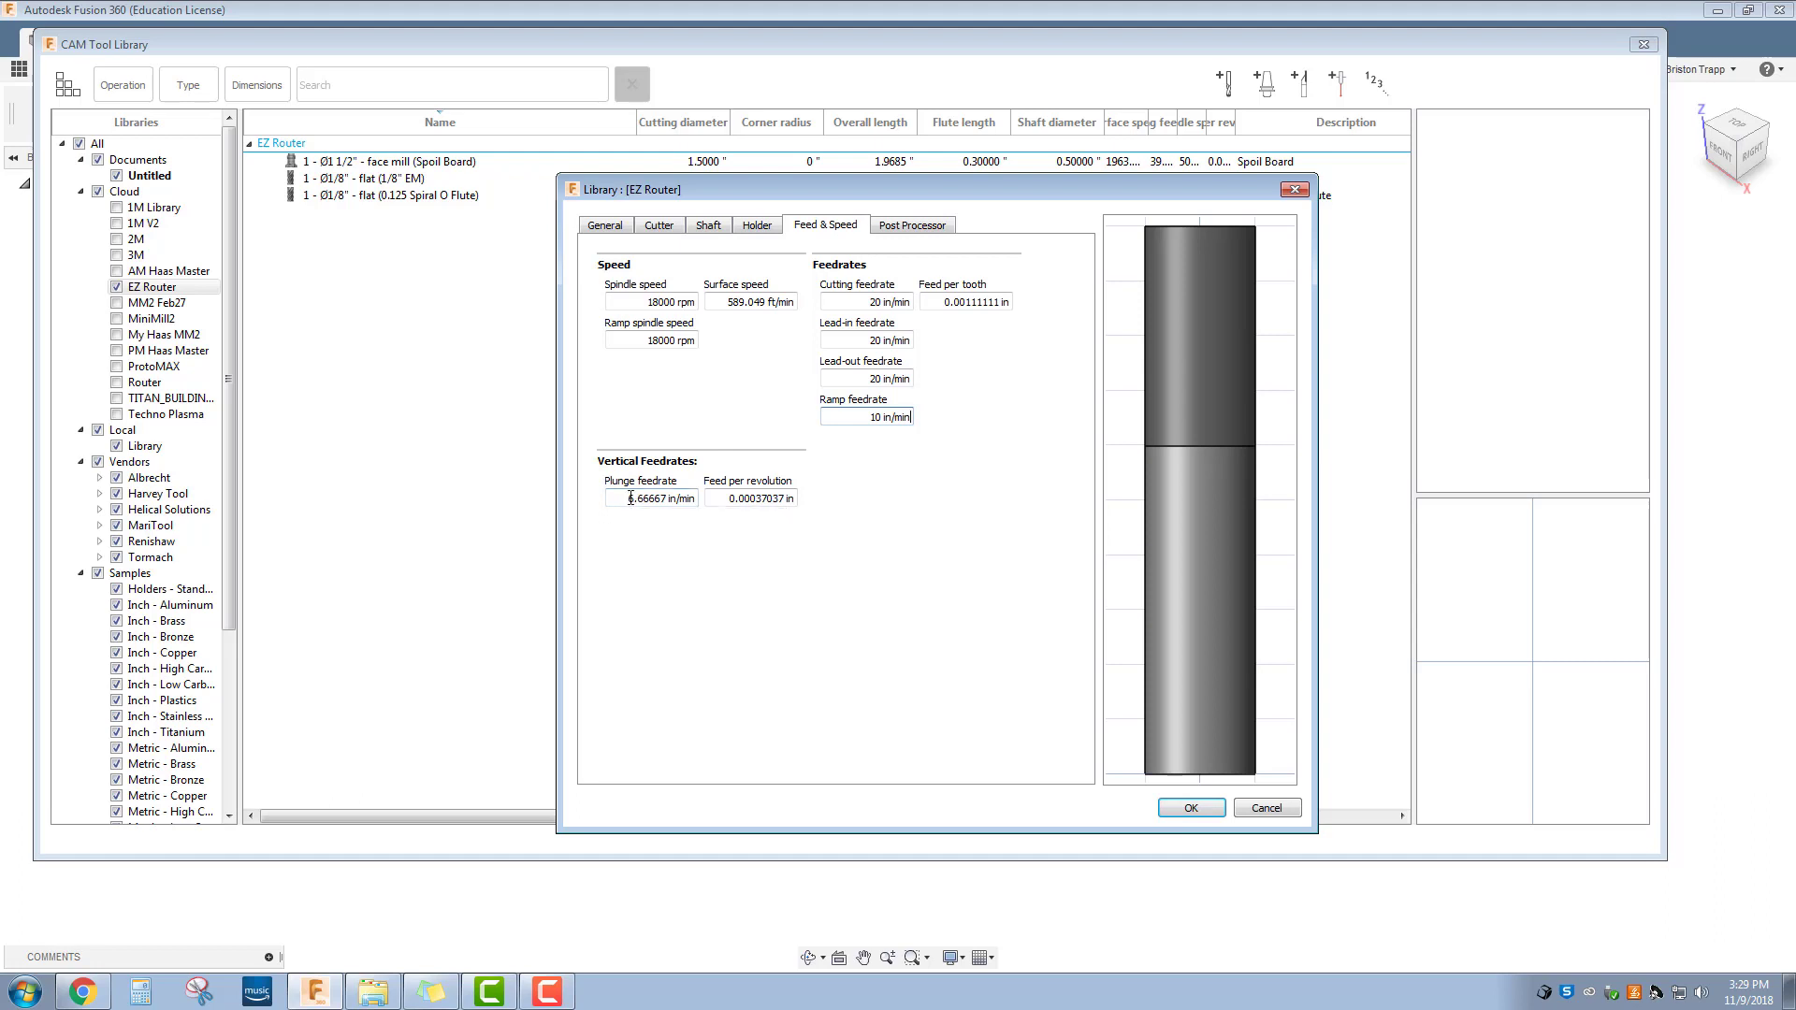
pyautogui.moveTo(628, 500); pyautogui.dragTo(665, 501)
pyautogui.write('10')
# Enter "Aluminum & Plastic" as the tool's post-processor comment
pyautogui.click(912, 226)
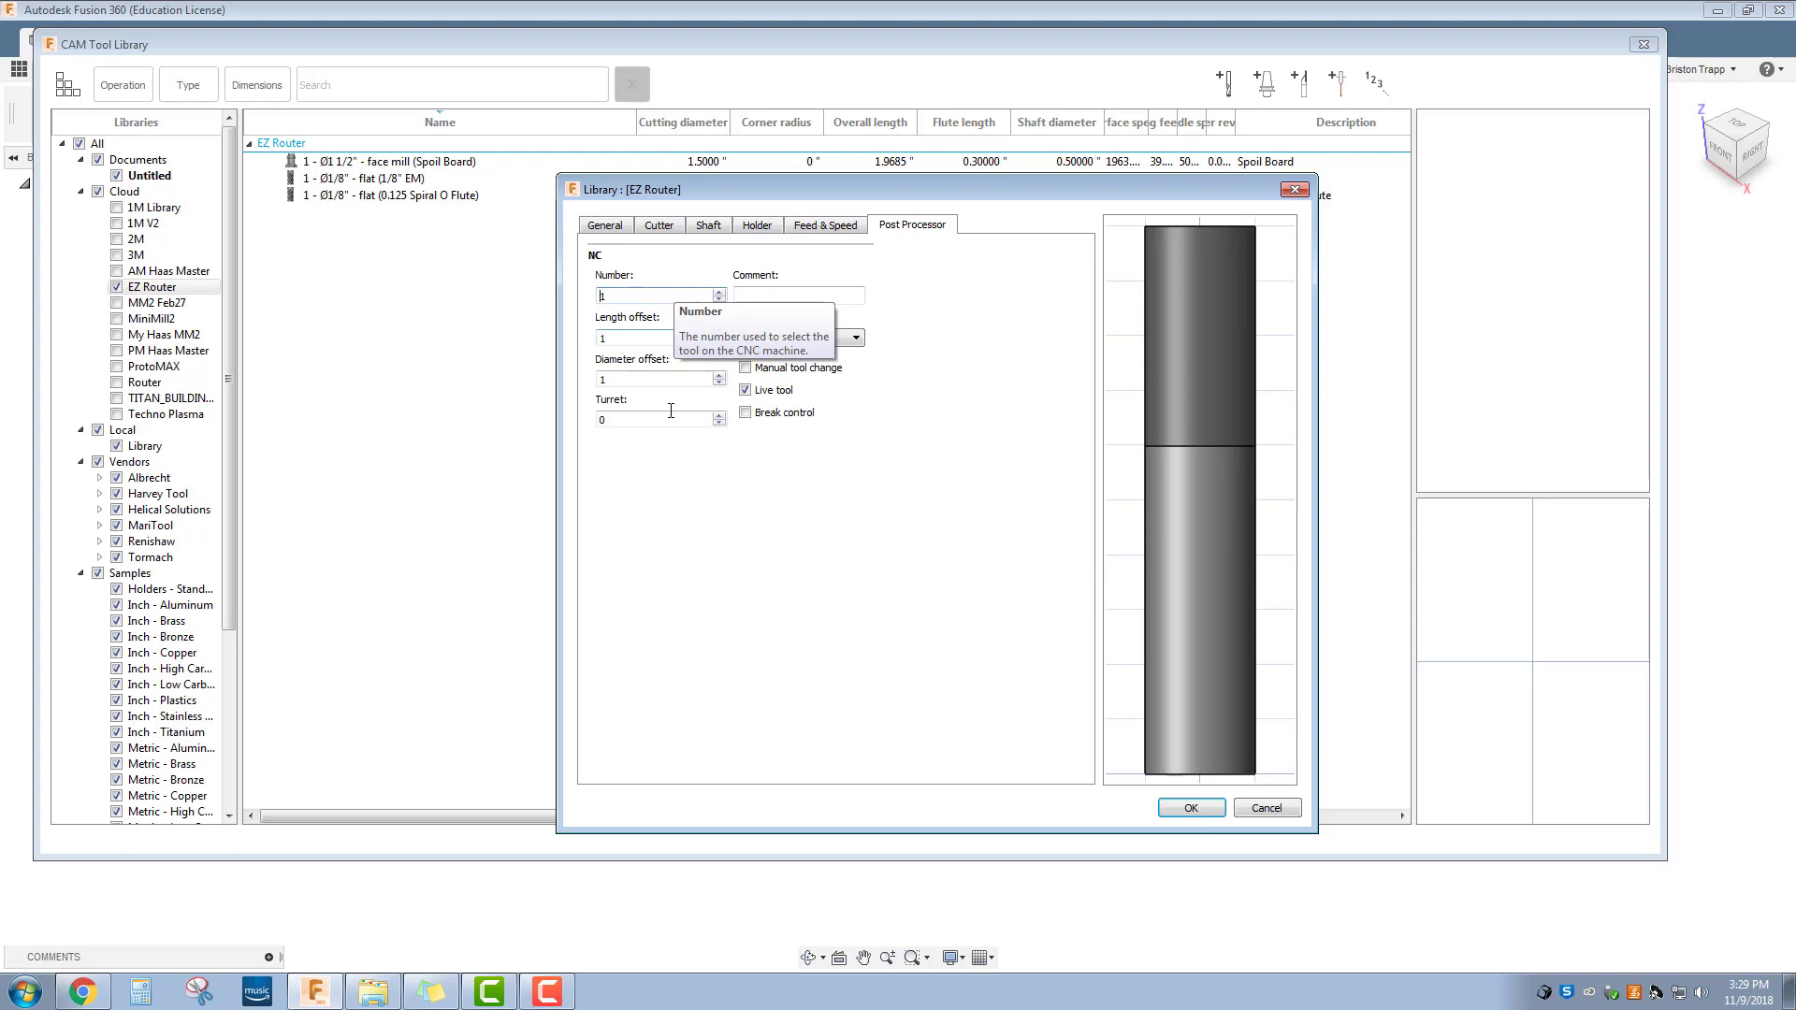
pyautogui.click(790, 298)
pyautogui.write('0.125')
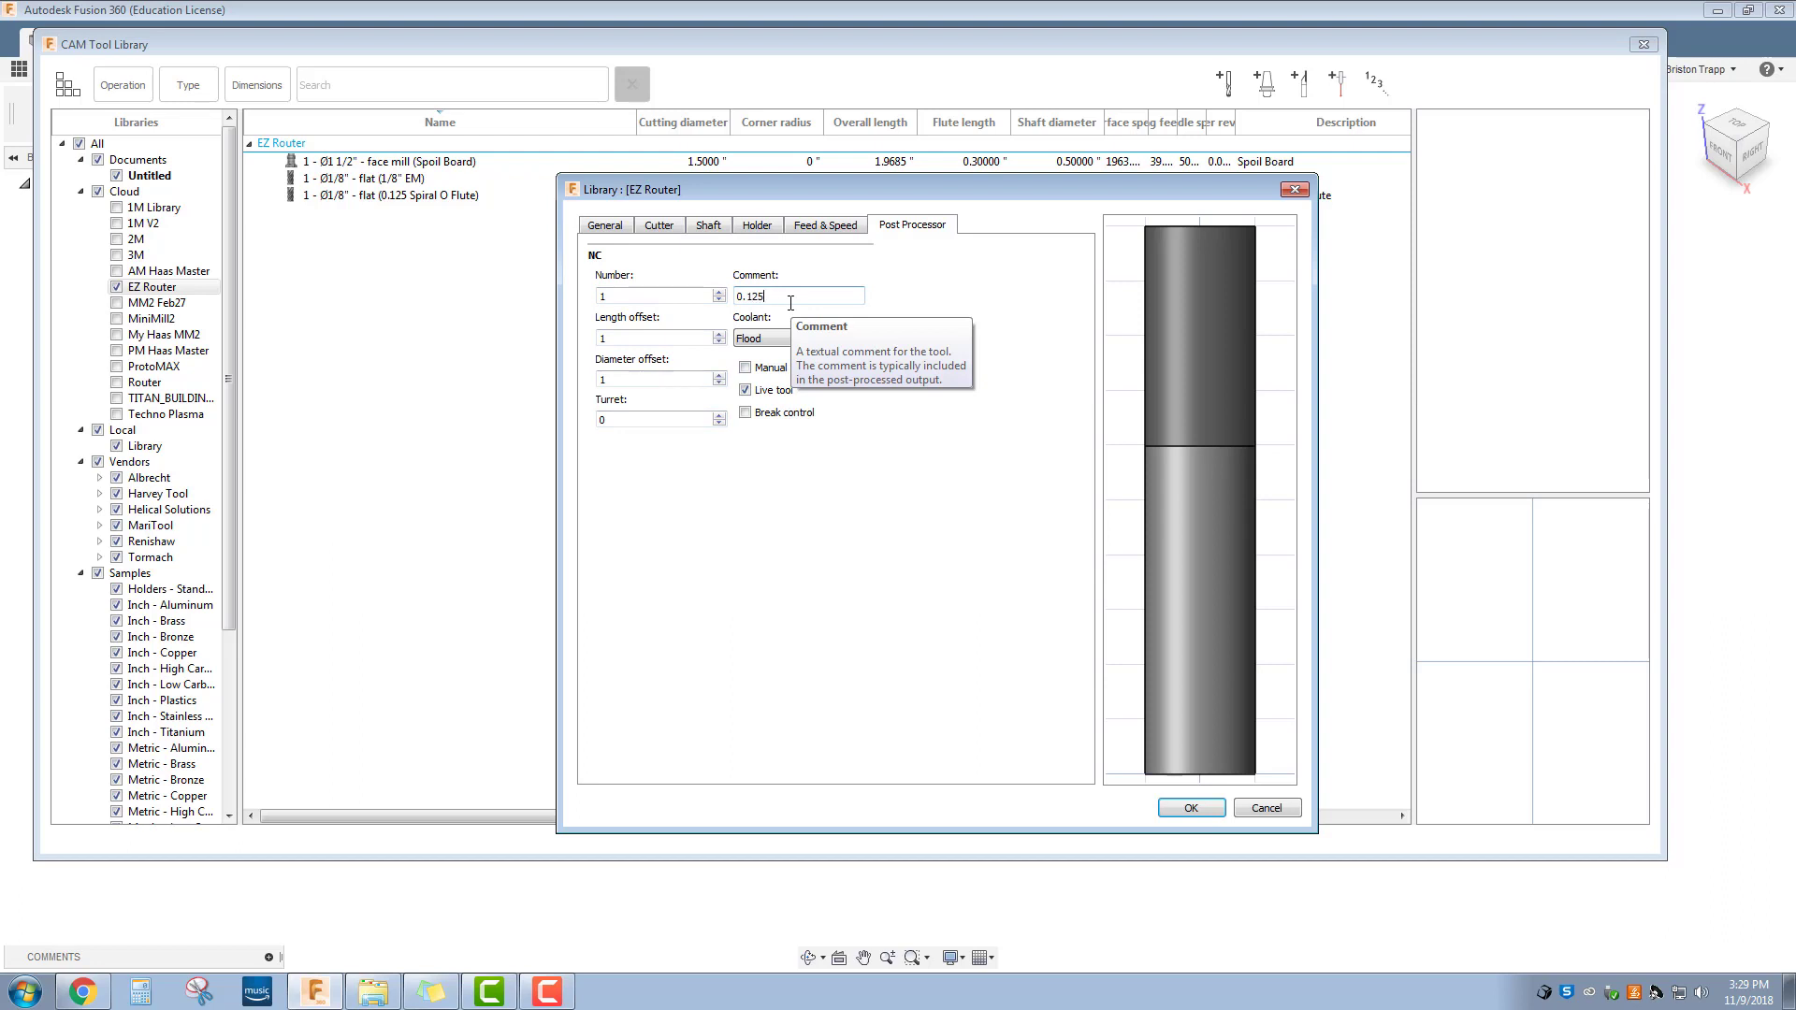
pyautogui.press('BackSpace')
pyautogui.press('BackSpace')
pyautogui.press('BackSpace')
pyautogui.press('BackSpace')
pyautogui.press('BackSpace')
pyautogui.write('Alum')
pyautogui.write('unu')
pyautogui.press('BackSpace')
pyautogui.press('BackSpace')
pyautogui.press('BackSpace')
pyautogui.write('inum')
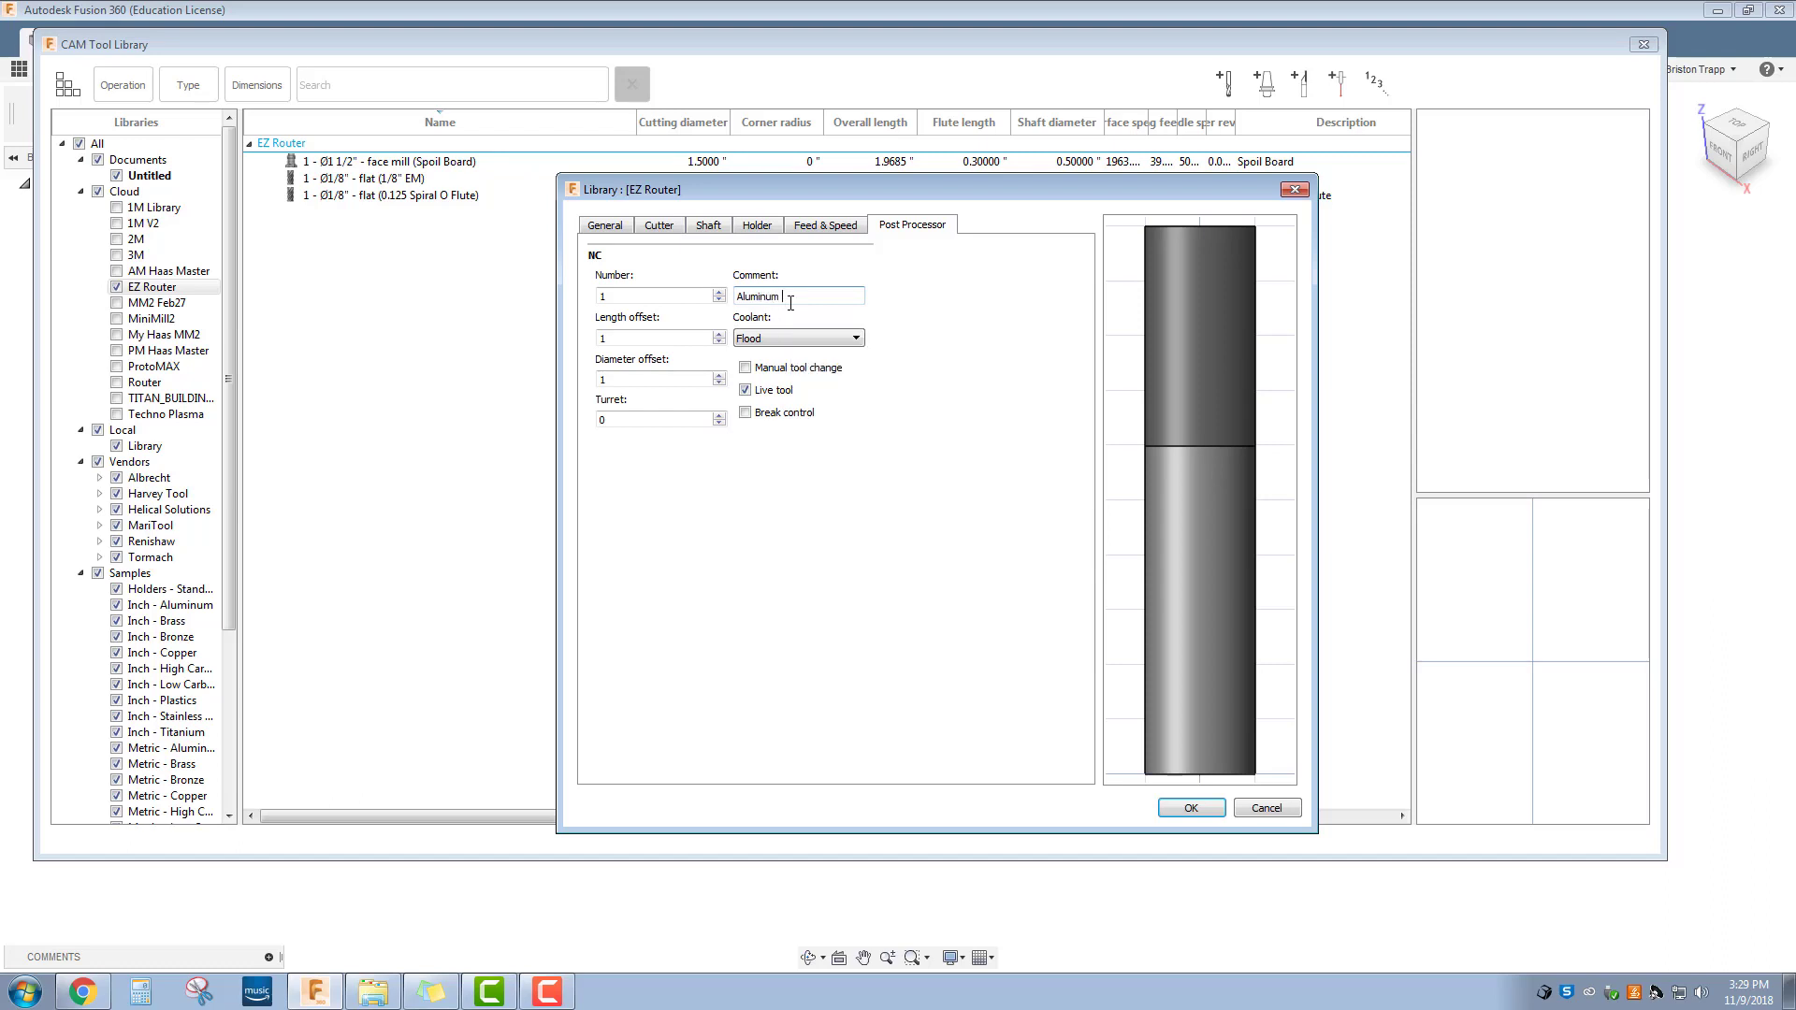
pyautogui.write(' & Plastic')
# Set the tool's coolant to Mist and save the new tool to the EZ Router library
pyautogui.click(795, 338)
pyautogui.click(810, 375)
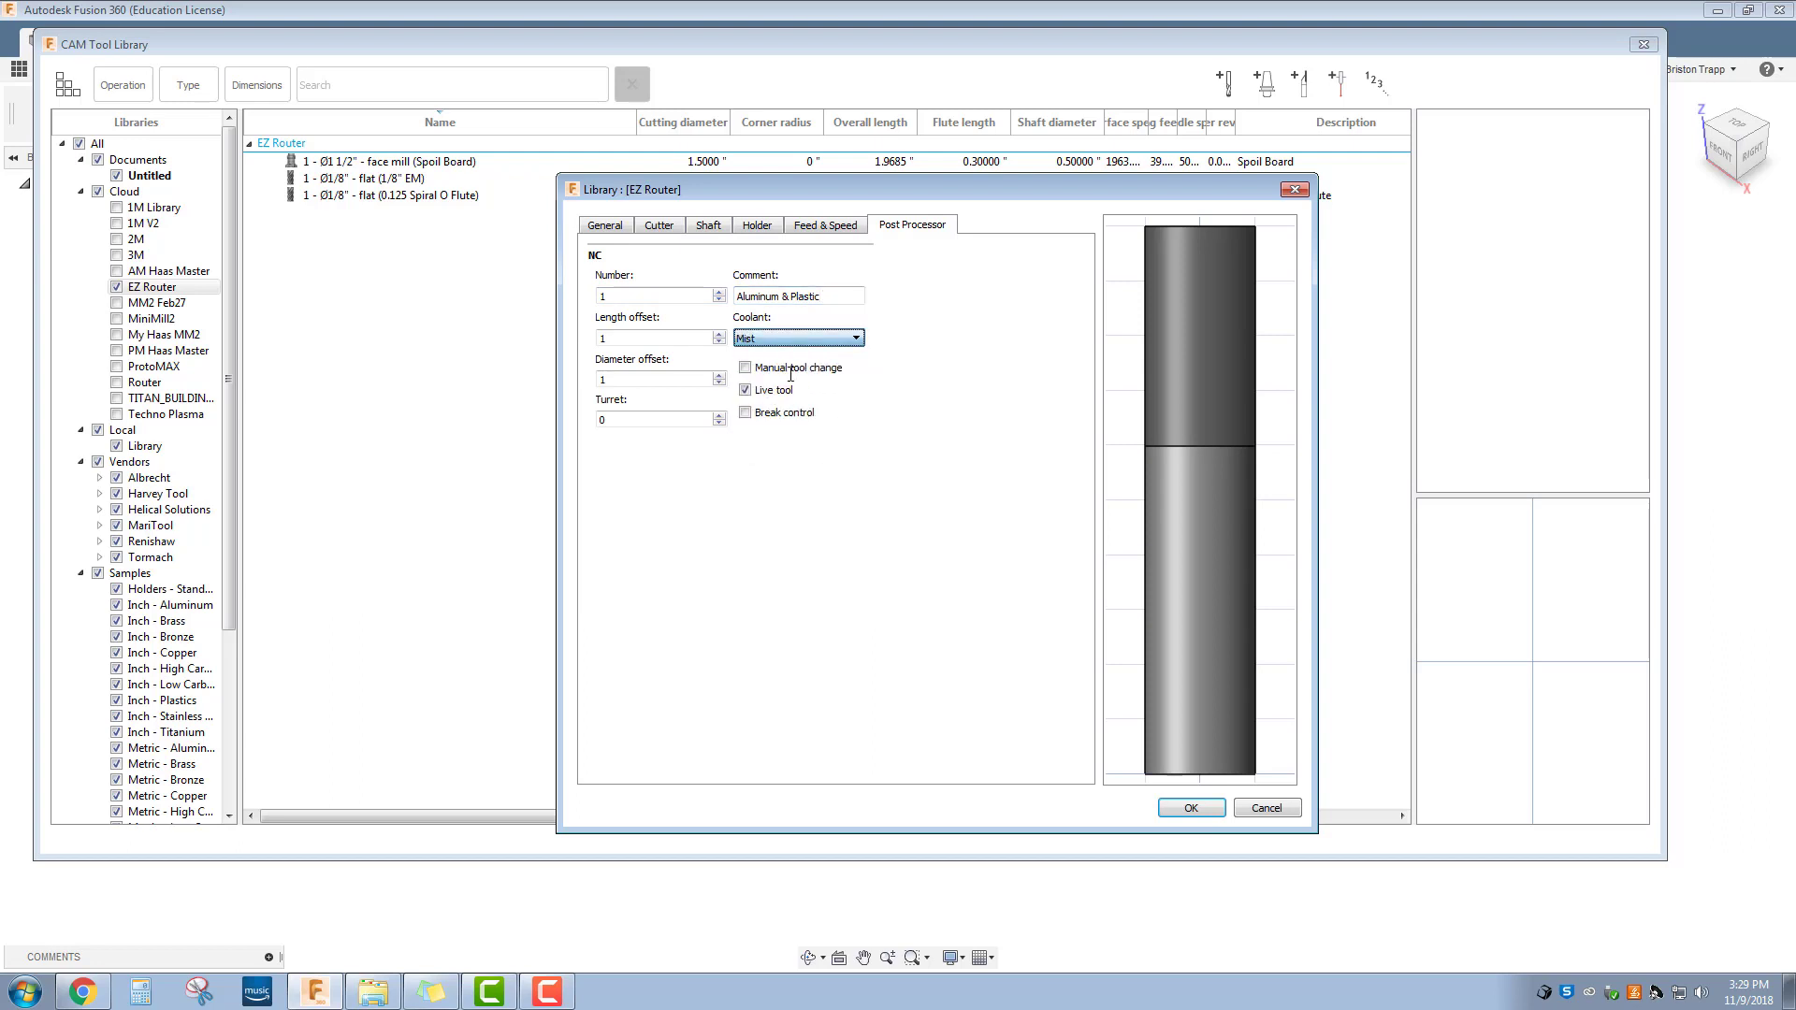
pyautogui.click(827, 340)
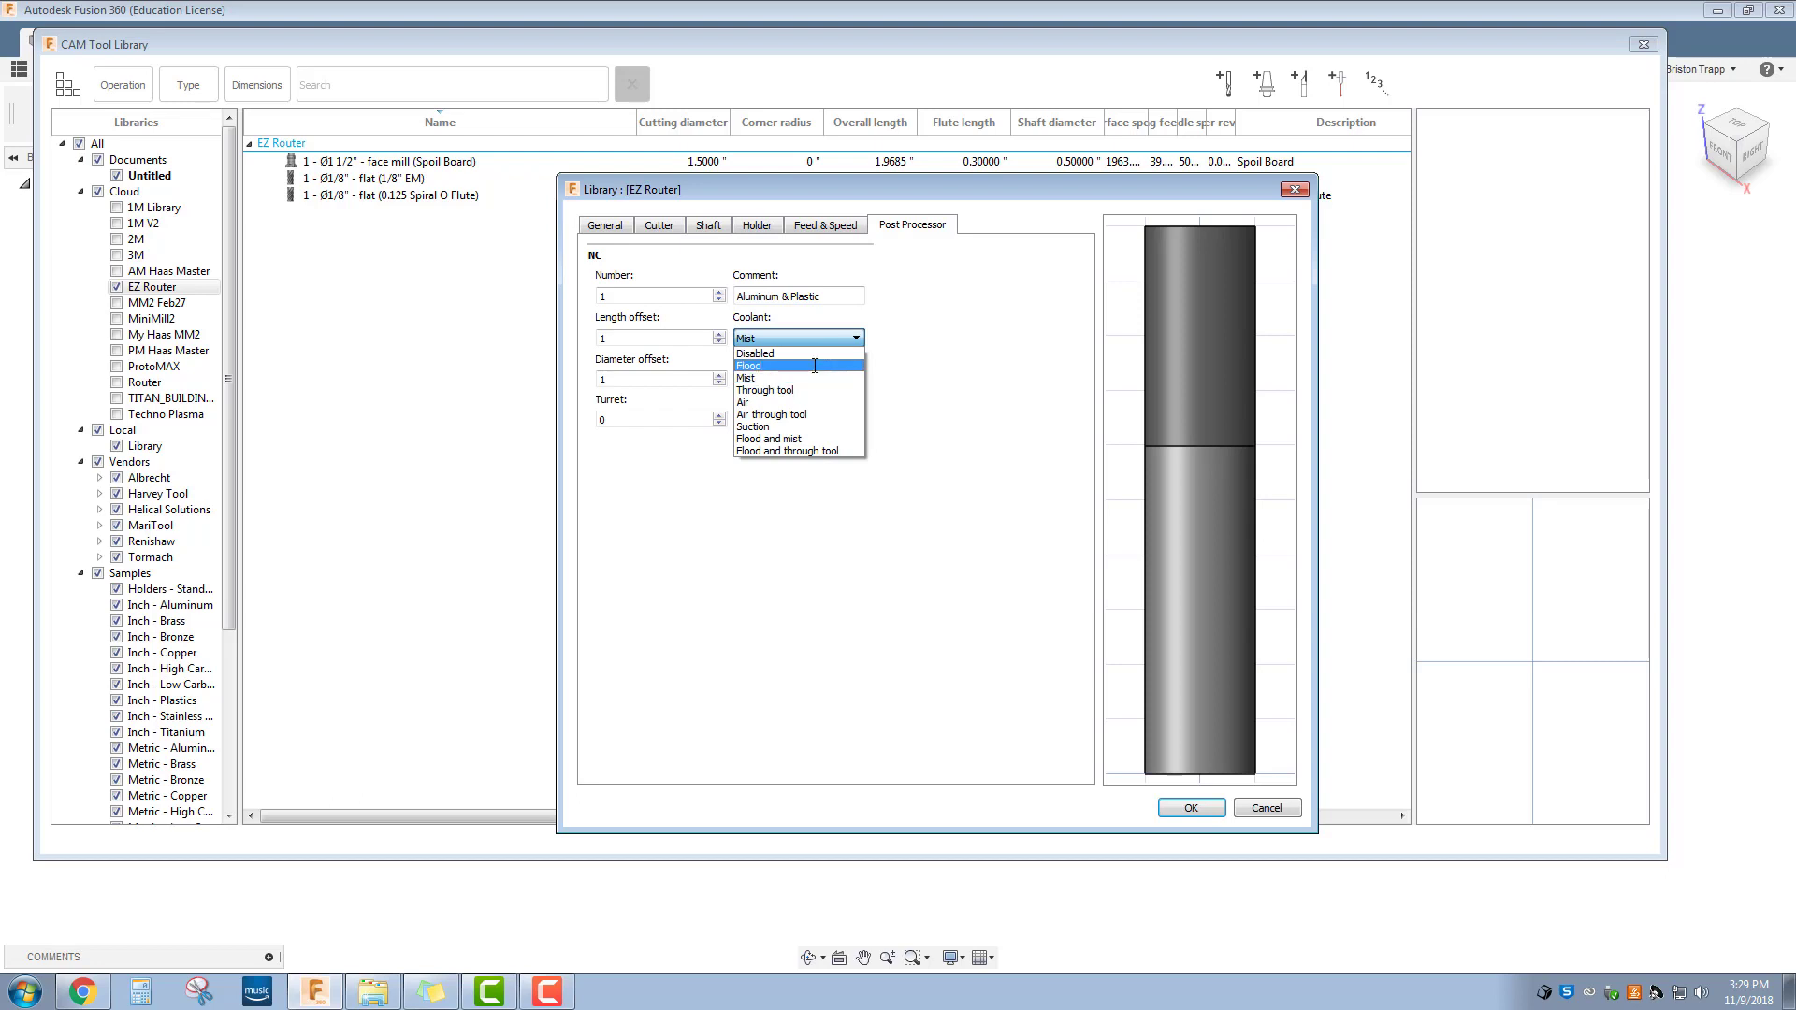
pyautogui.click(986, 410)
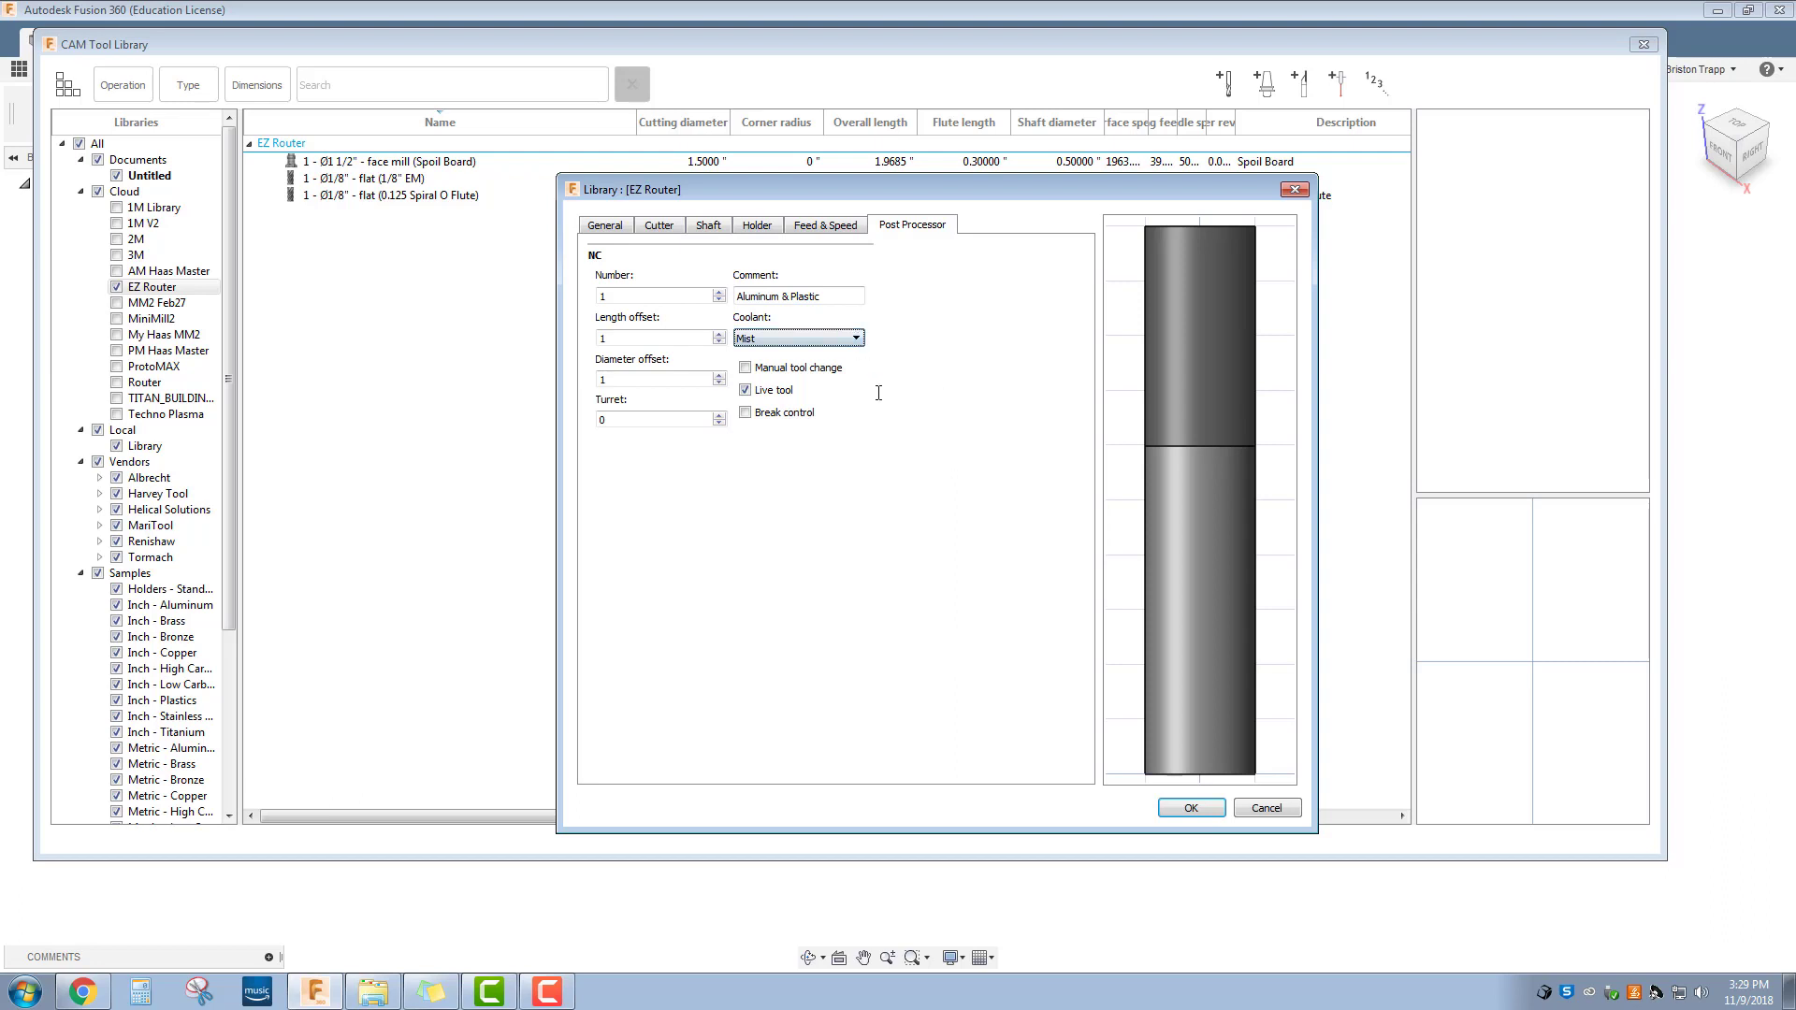
pyautogui.click(1191, 806)
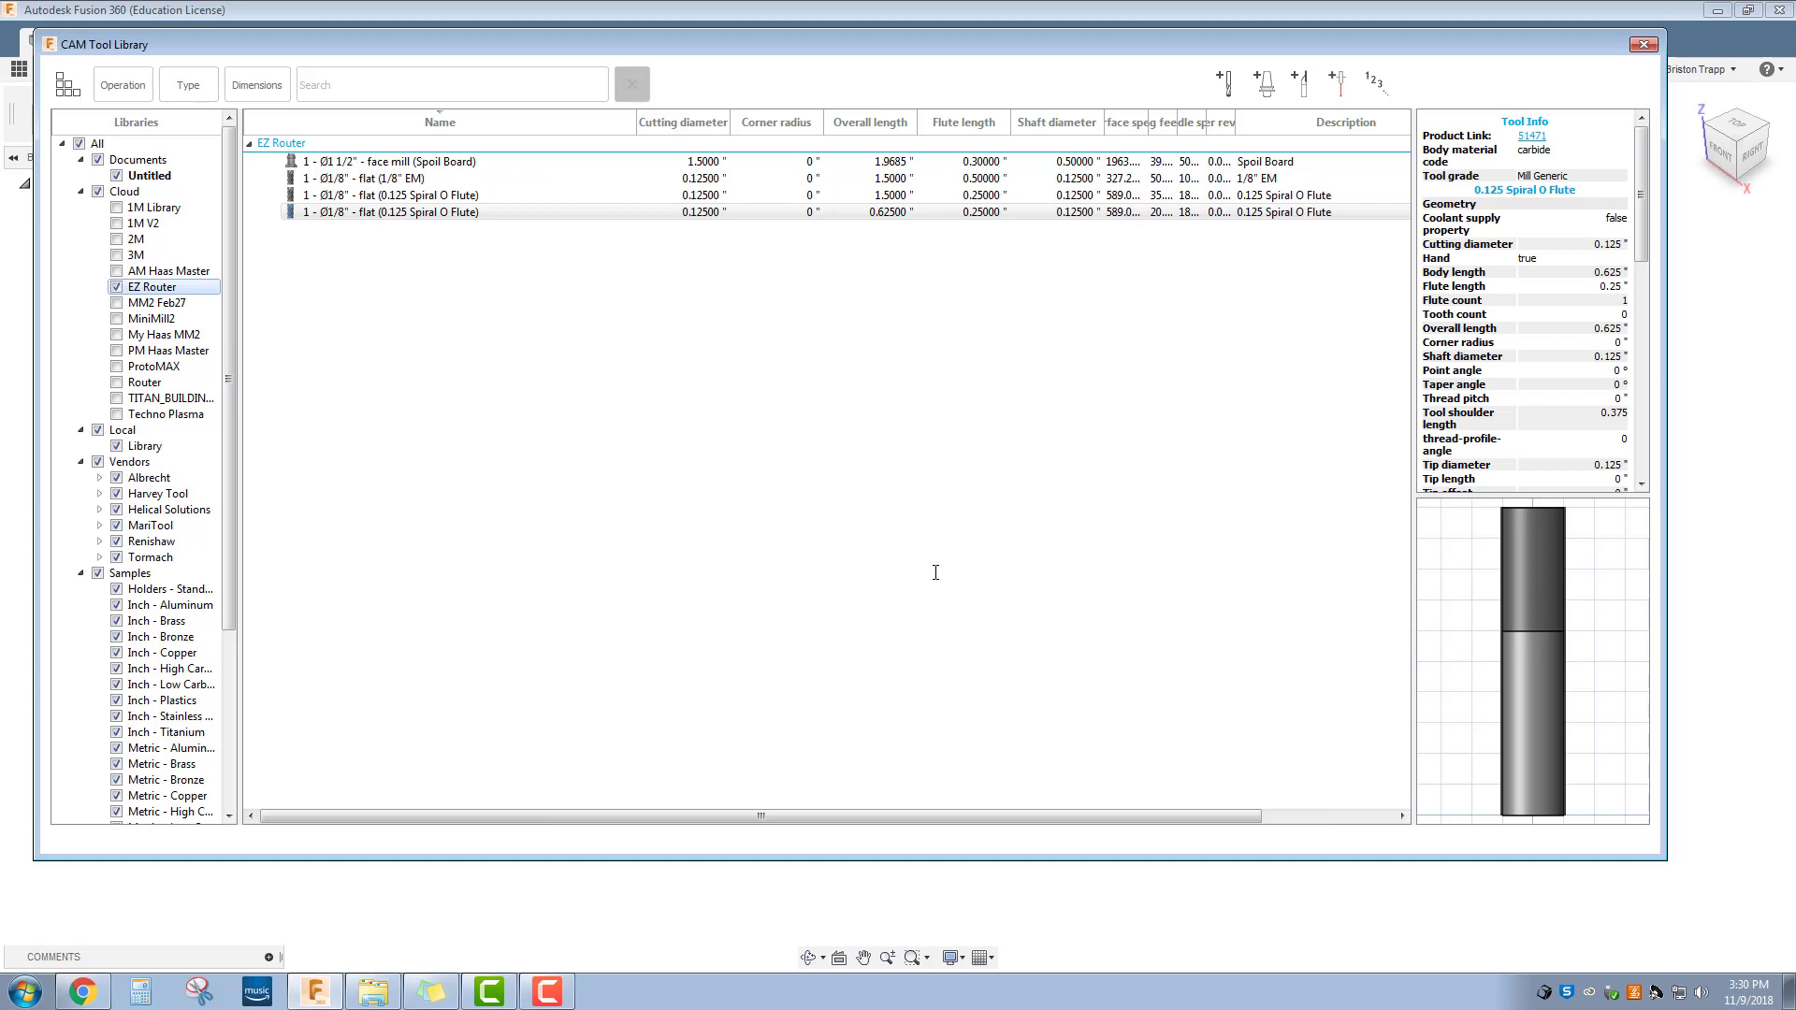
# Reopen the newly added 0.125 Spiral O Flute tool for editing and review its cutter, shaft, holder, feed and post-processor settings
pyautogui.click(761, 502)
pyautogui.click(424, 214)
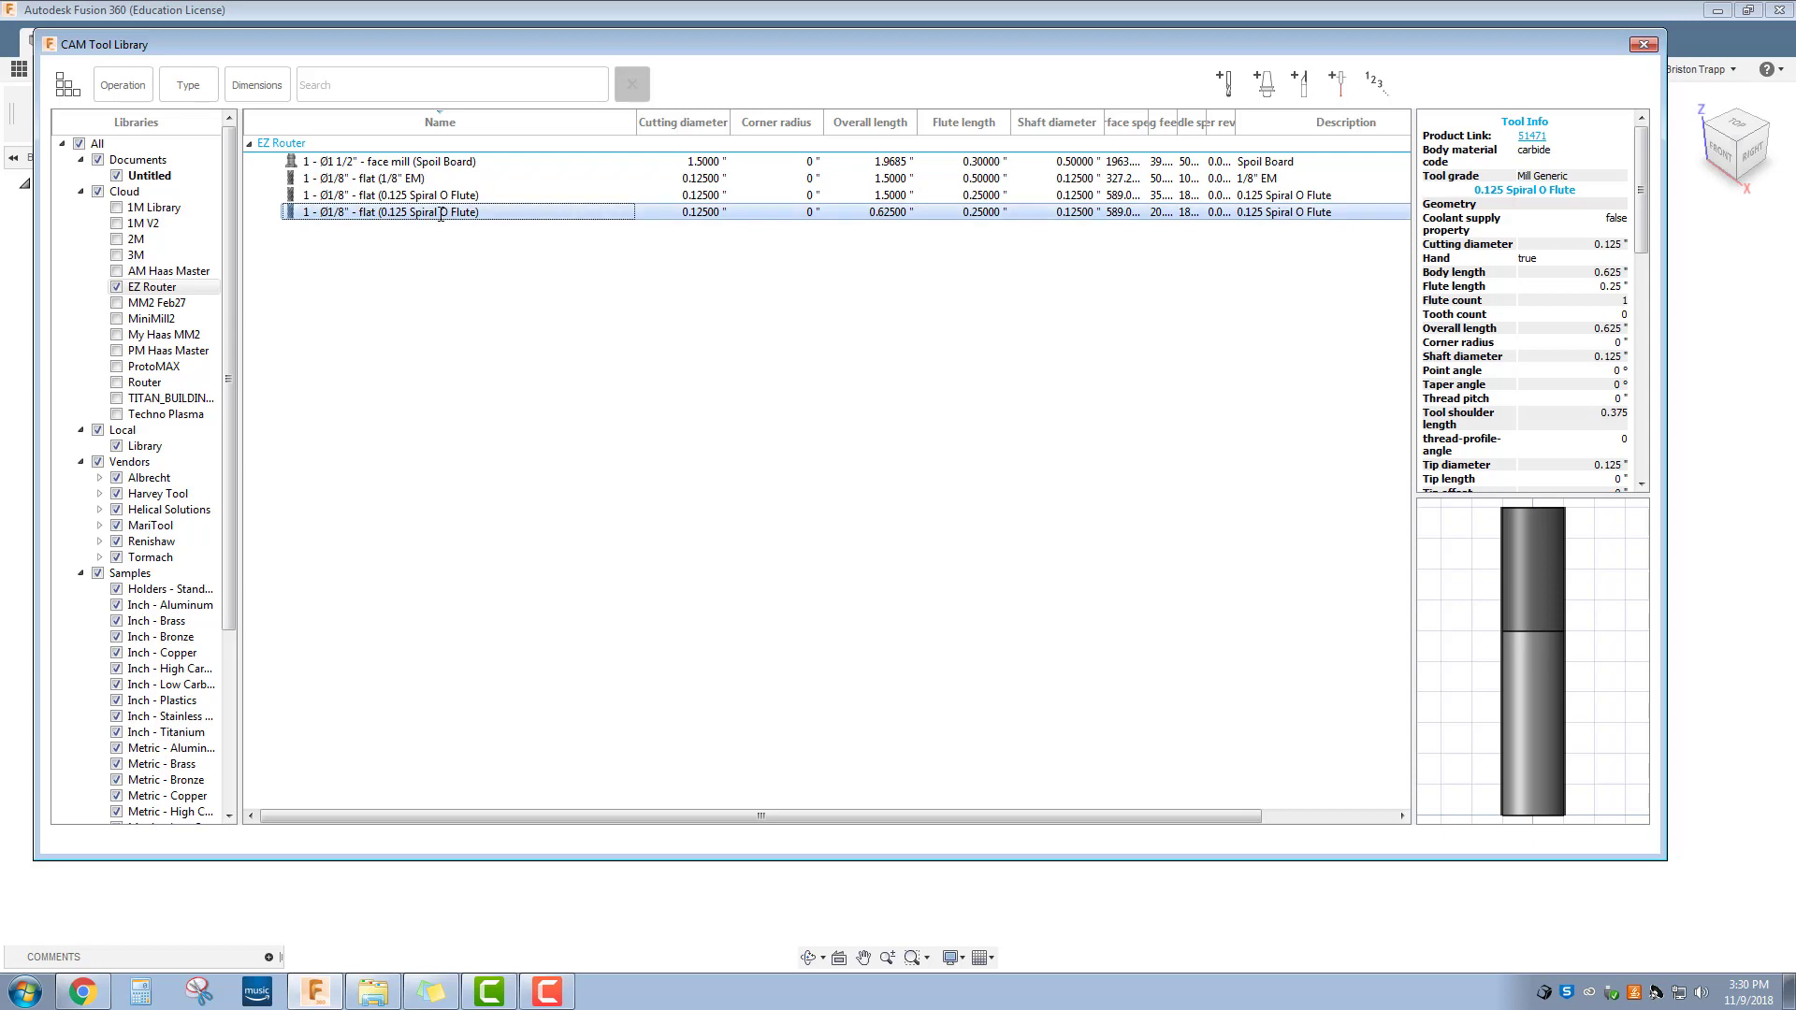
pyautogui.rightClick(439, 211)
pyautogui.click(483, 227)
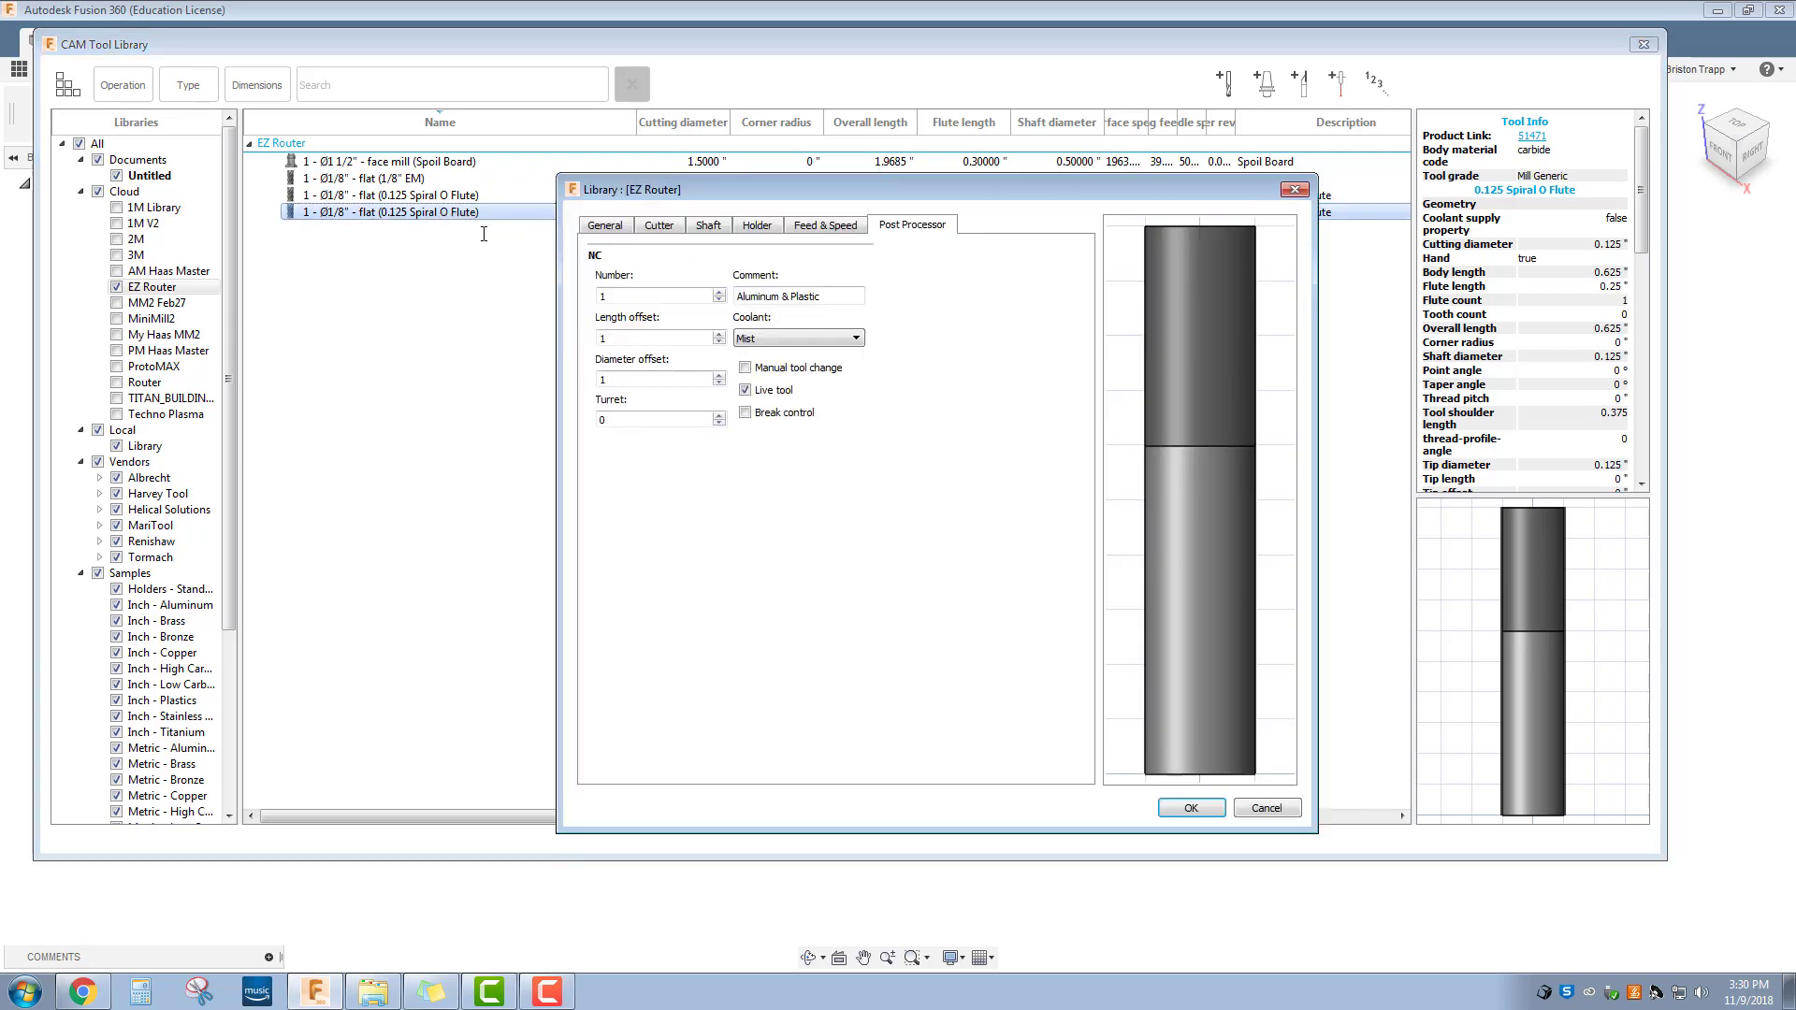
pyautogui.click(664, 225)
pyautogui.click(700, 225)
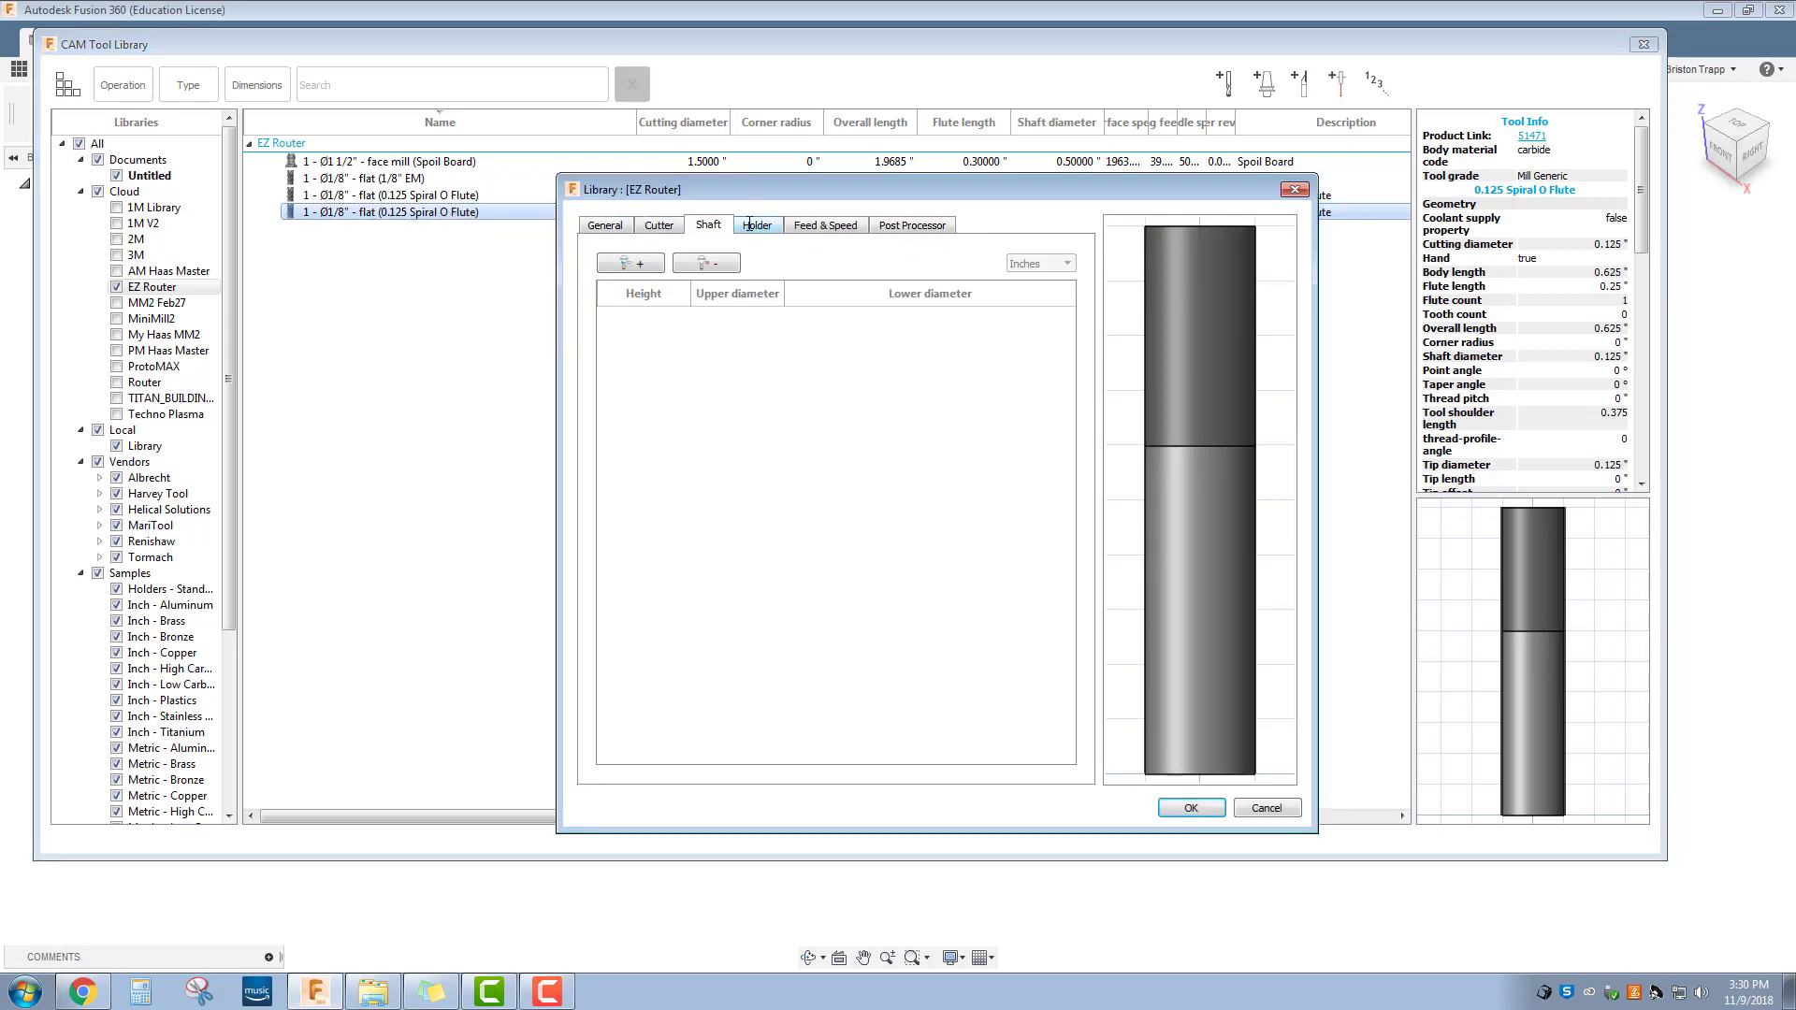
pyautogui.click(757, 225)
pyautogui.click(824, 226)
pyautogui.click(912, 226)
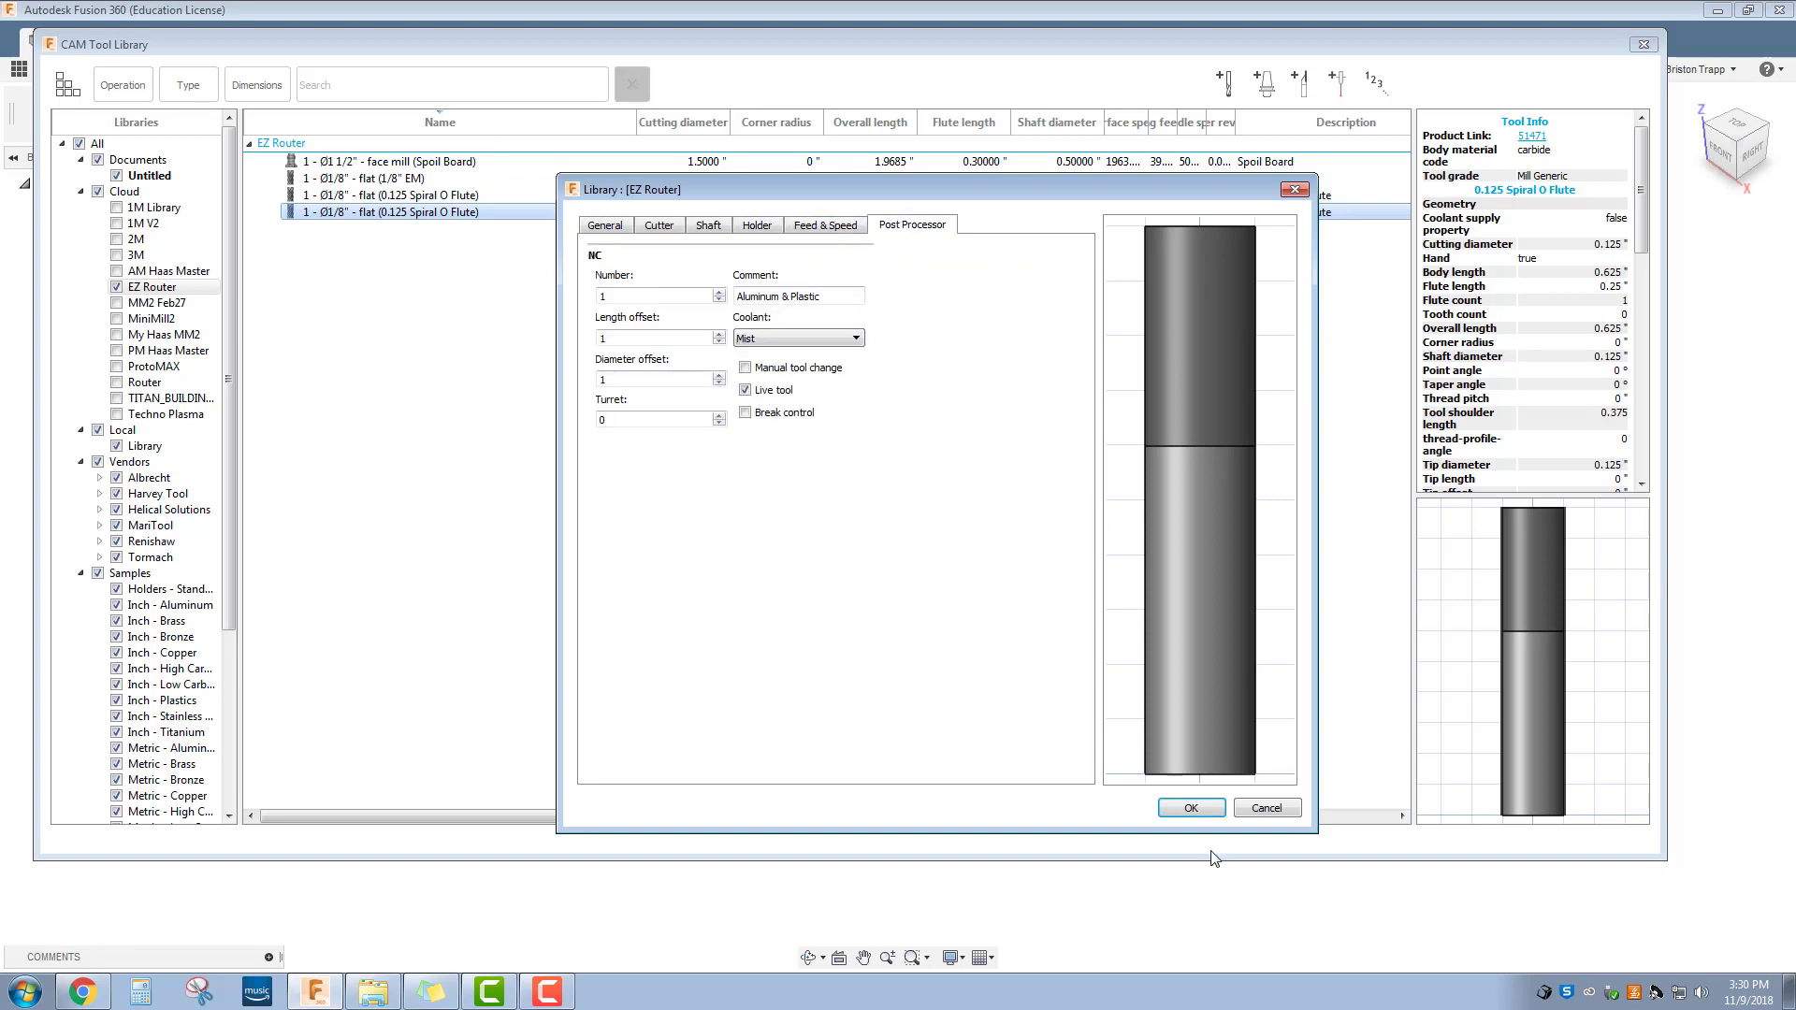
pyautogui.click(1190, 807)
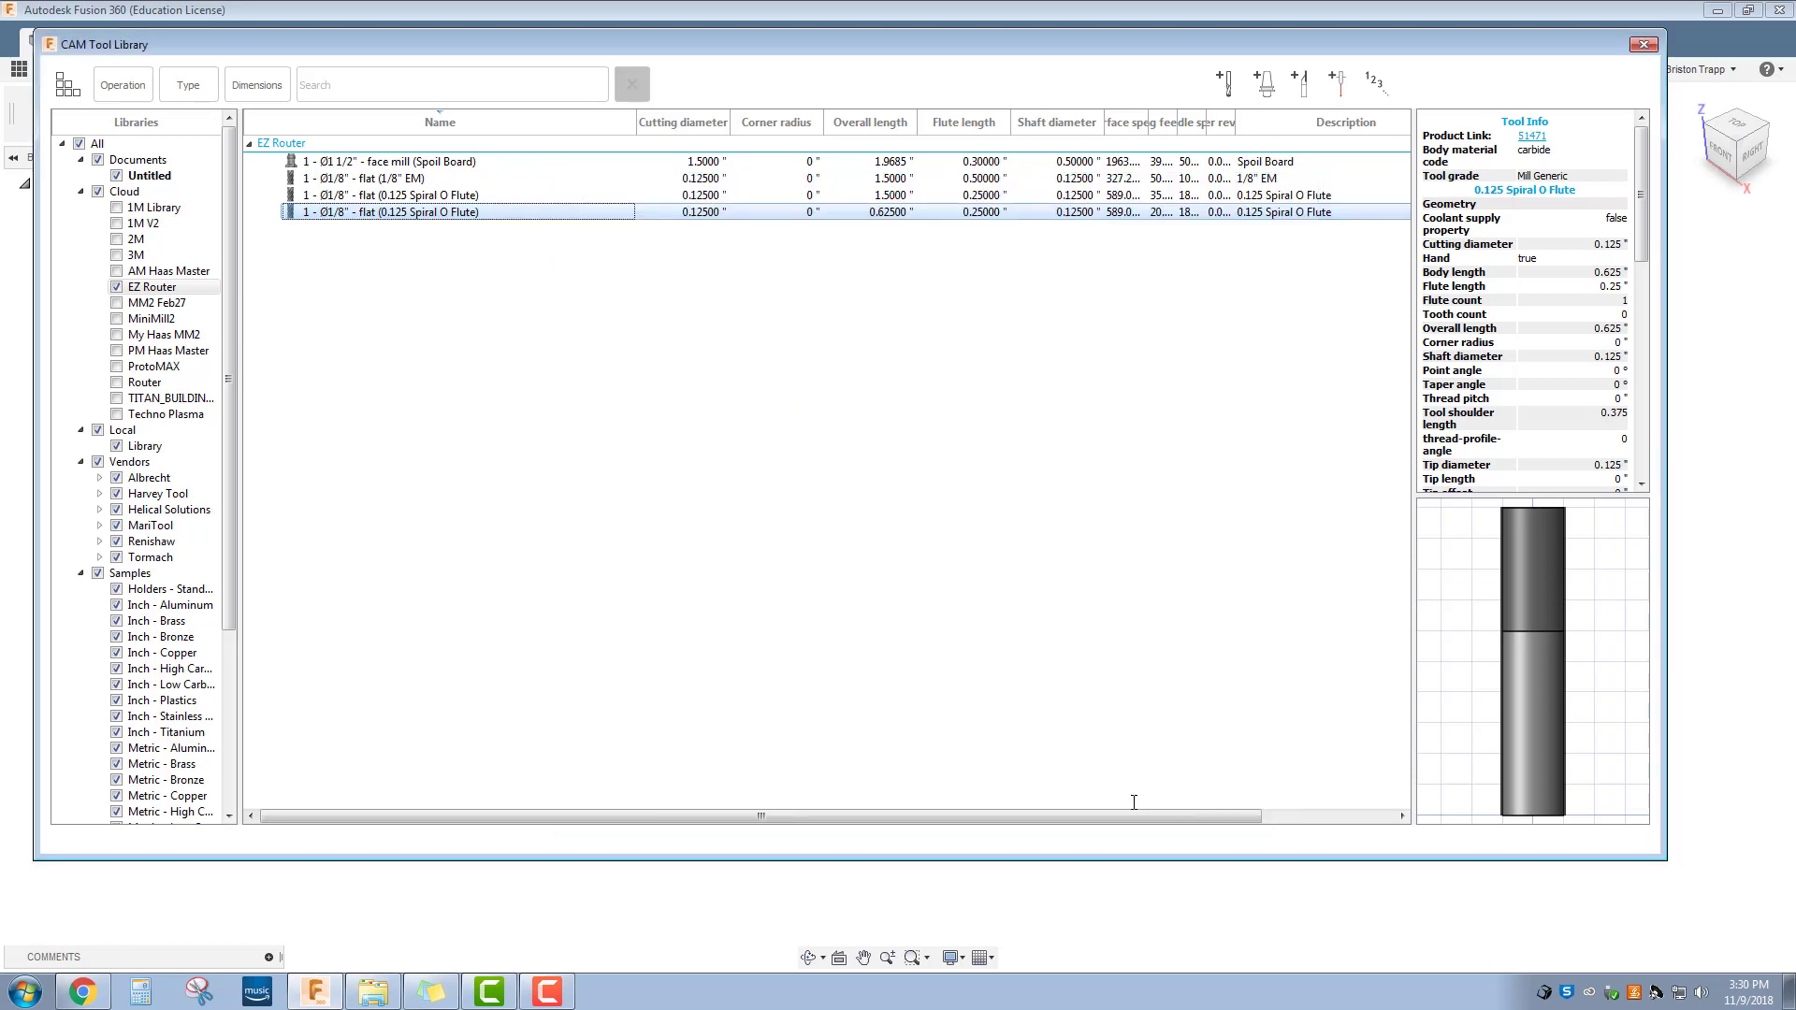